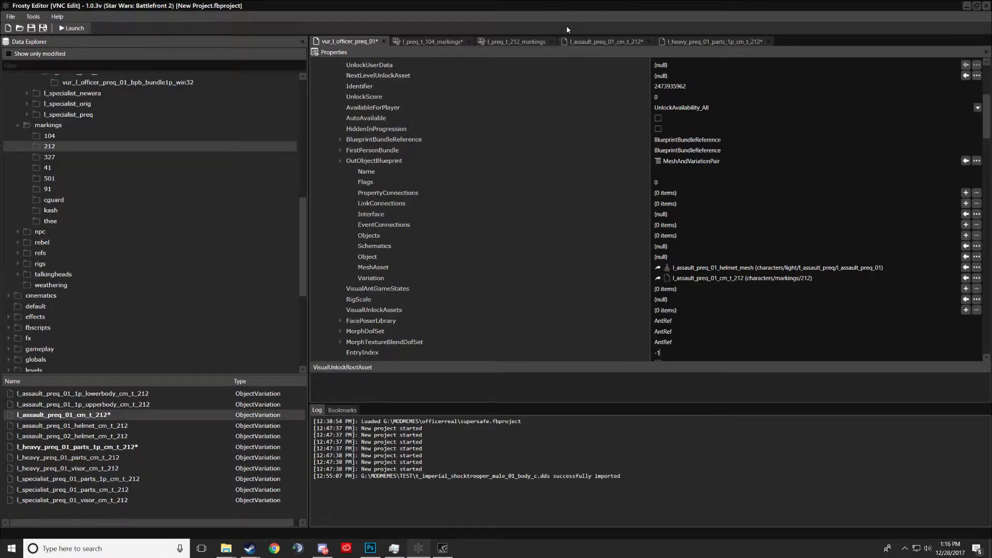
Step: Show the l_assault_preq_01_cm_t_212 variation's shader properties and list the 104 markings folder's textures
scroll(134, 206, up, 12)
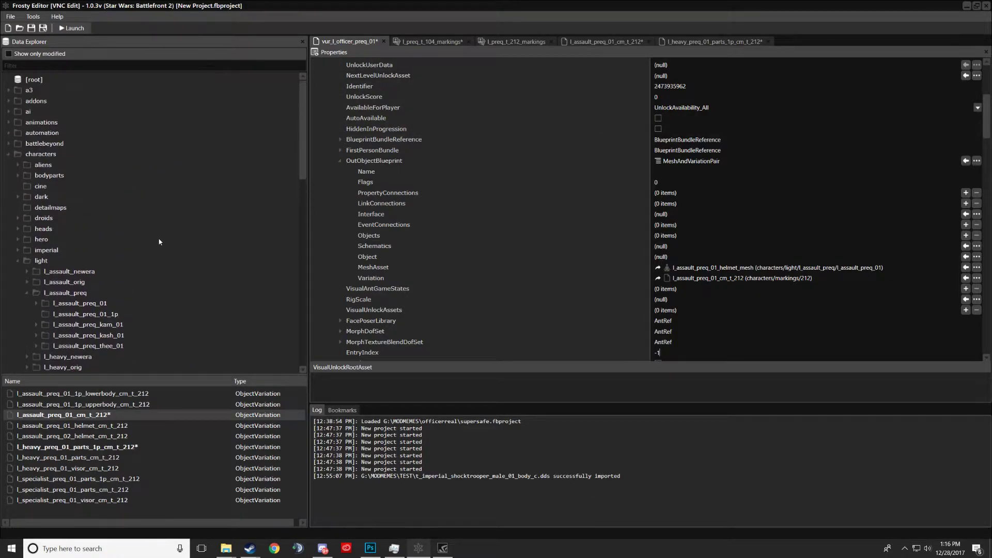
click(610, 39)
click(576, 43)
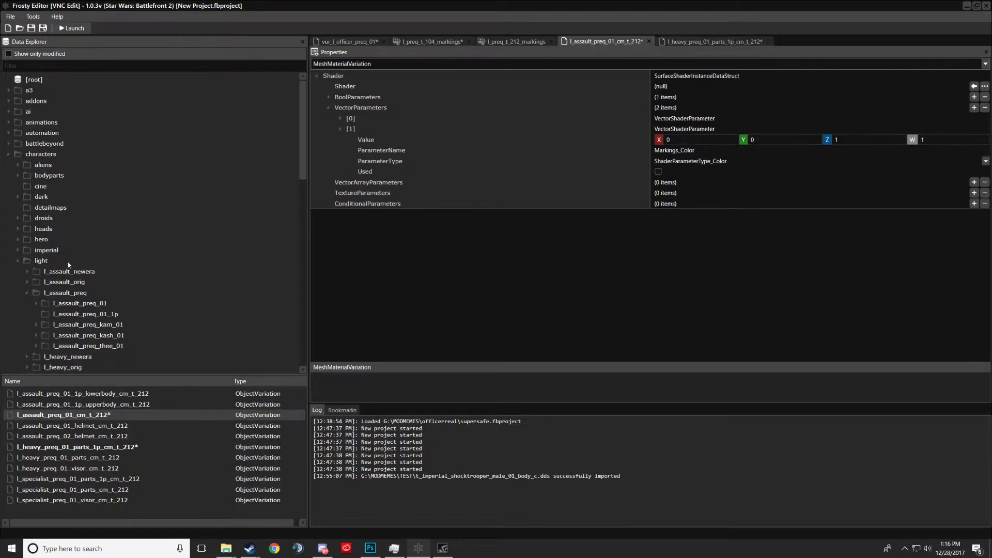
scroll(65, 260, down, 8)
click(67, 221)
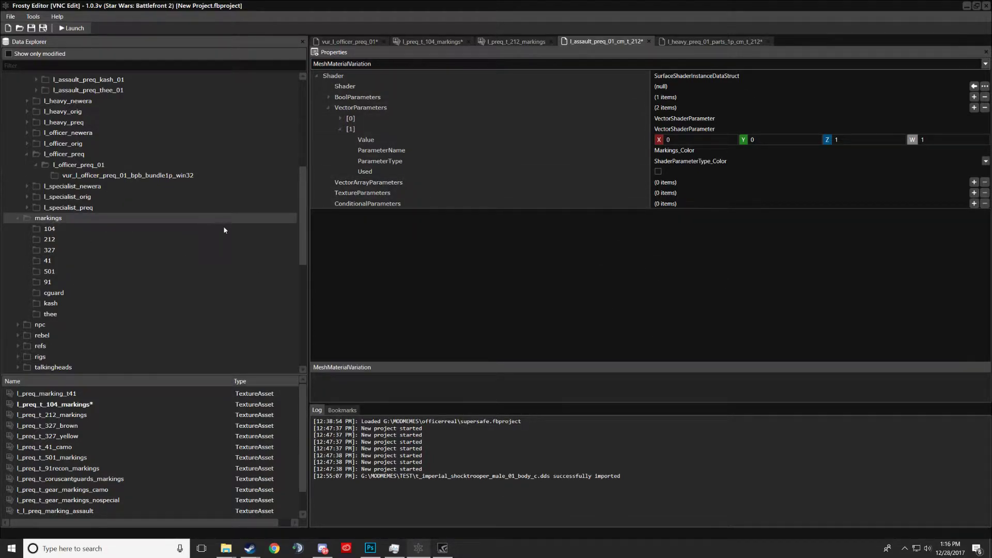
click(58, 231)
Step: Open l_preq_t_212_markings, isolate its red, green and blue channels in turn, then restore all three
click(70, 220)
double_click(113, 416)
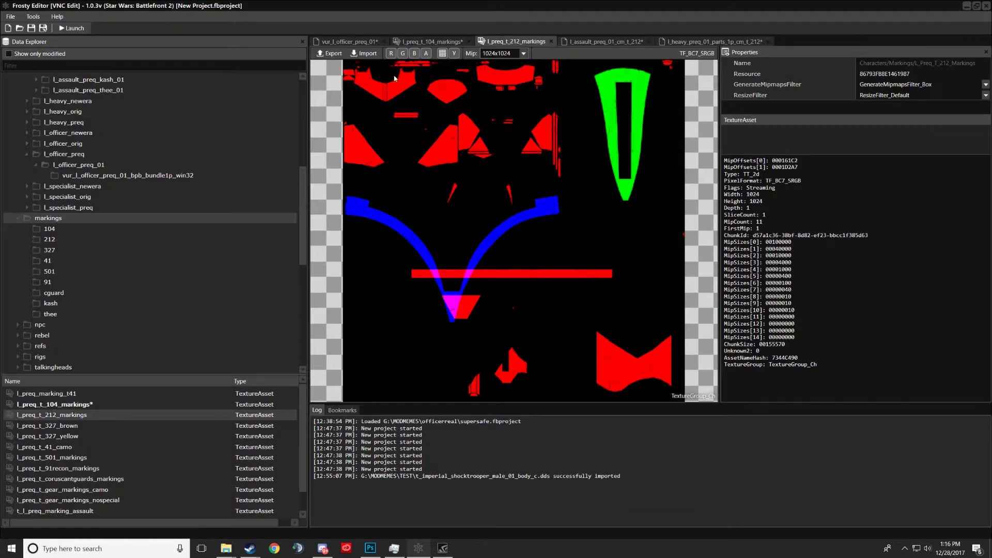
click(403, 54)
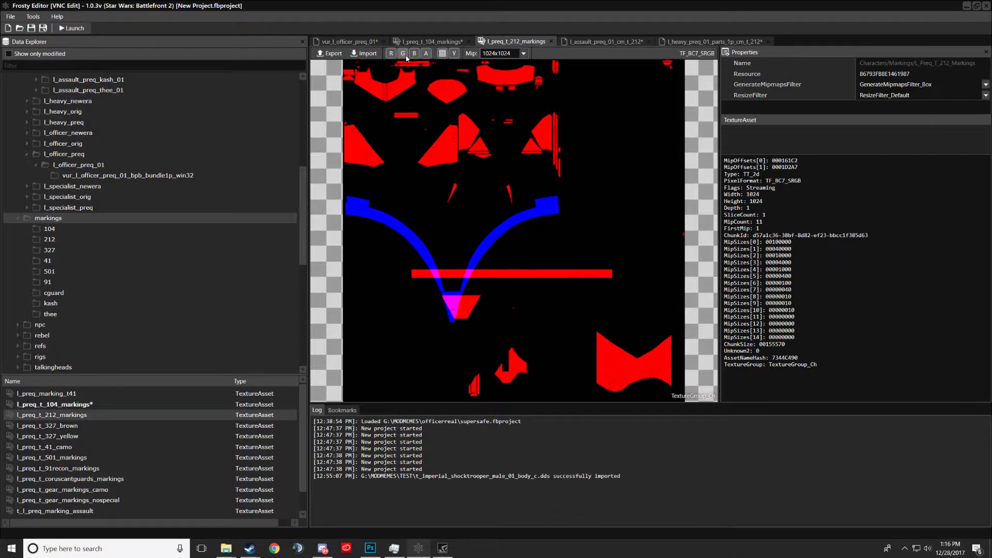
click(414, 53)
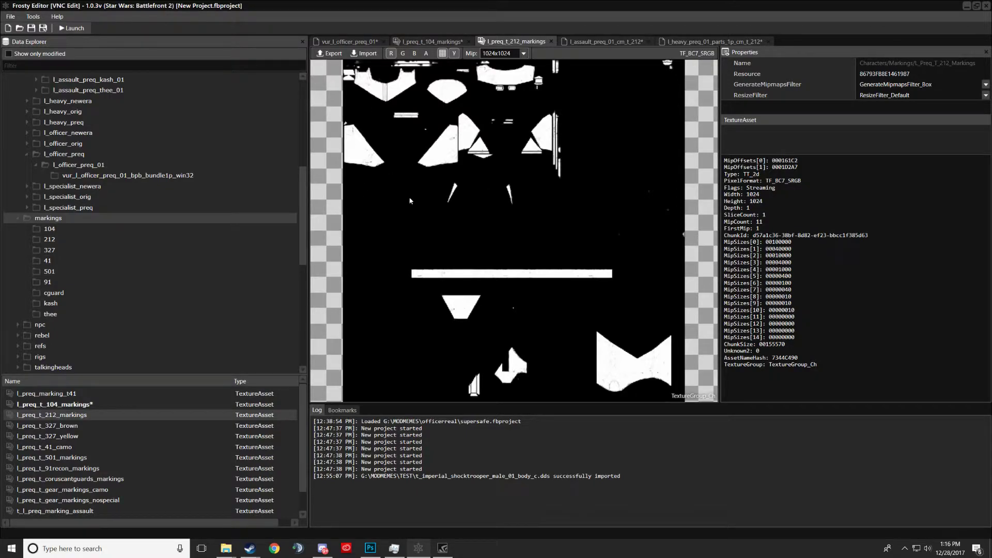
click(403, 54)
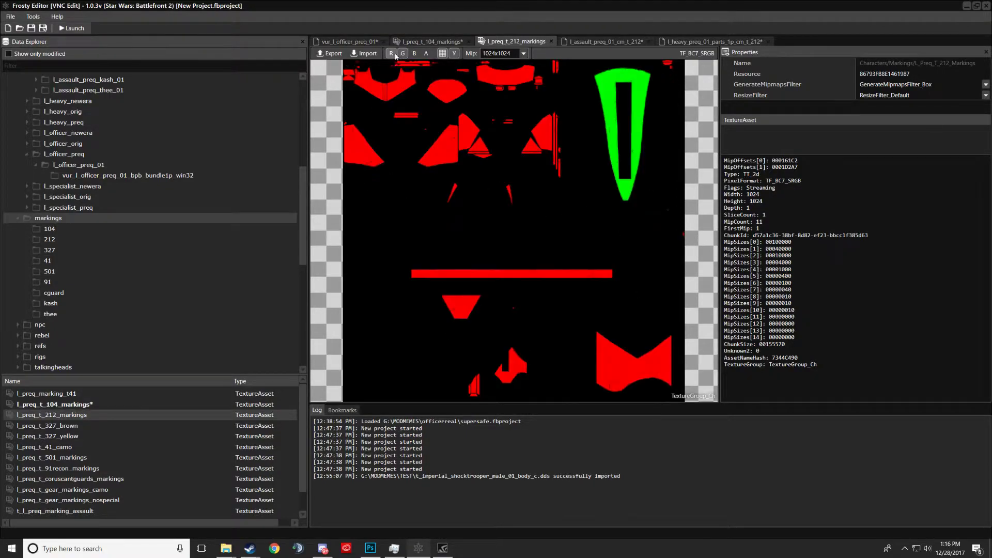
click(391, 54)
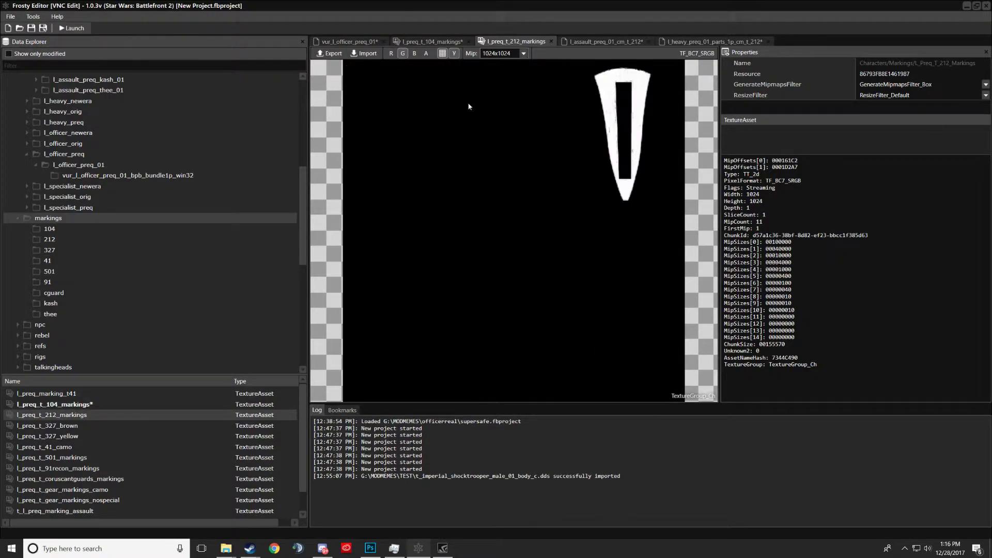
click(414, 54)
click(403, 53)
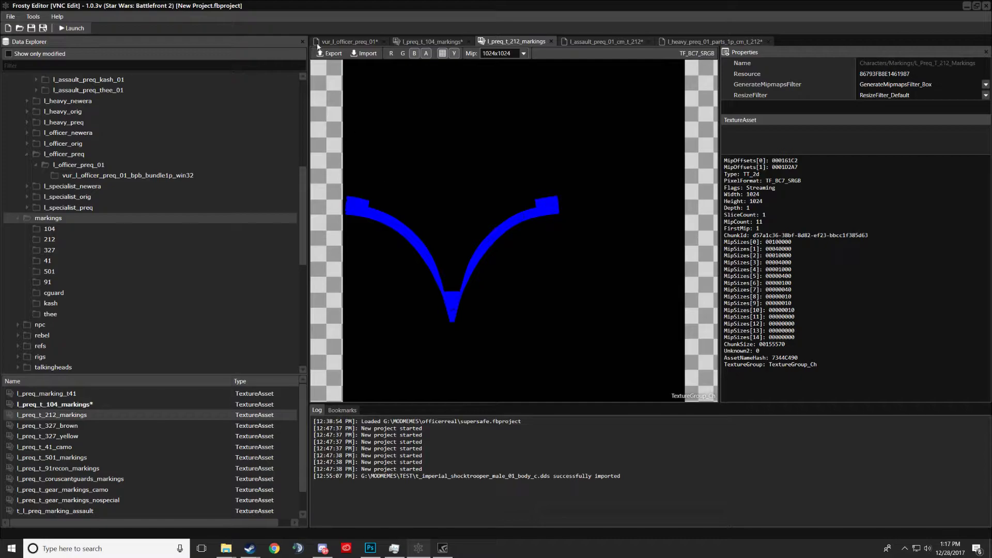
click(402, 54)
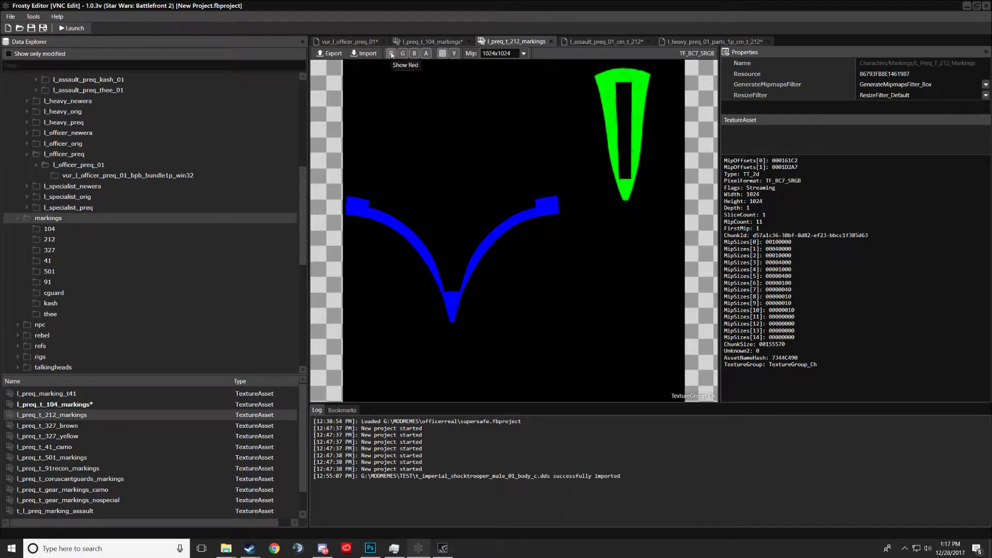
click(392, 54)
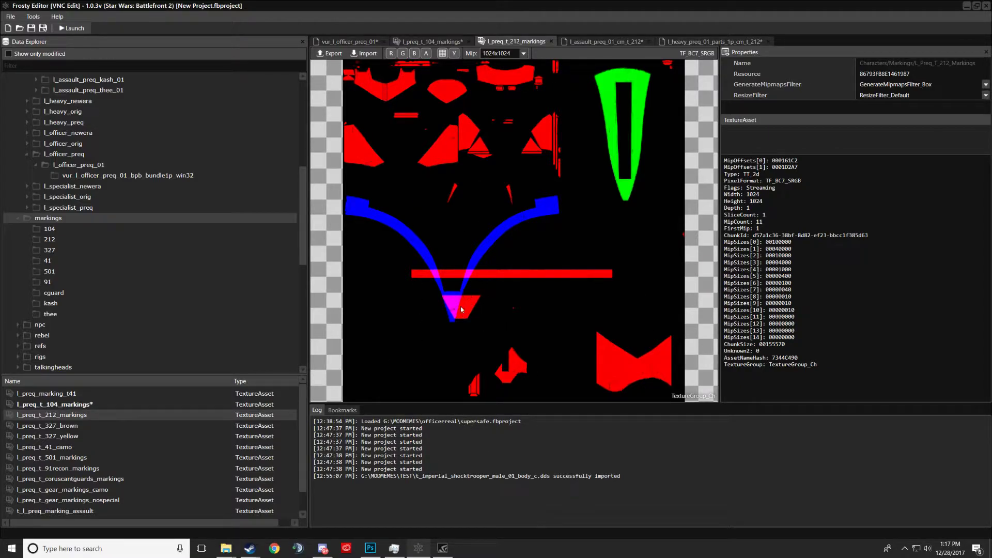
Step: Switch to Photoshop and compare the 327 brown.dds and 327 yellow.dds textures
click(370, 550)
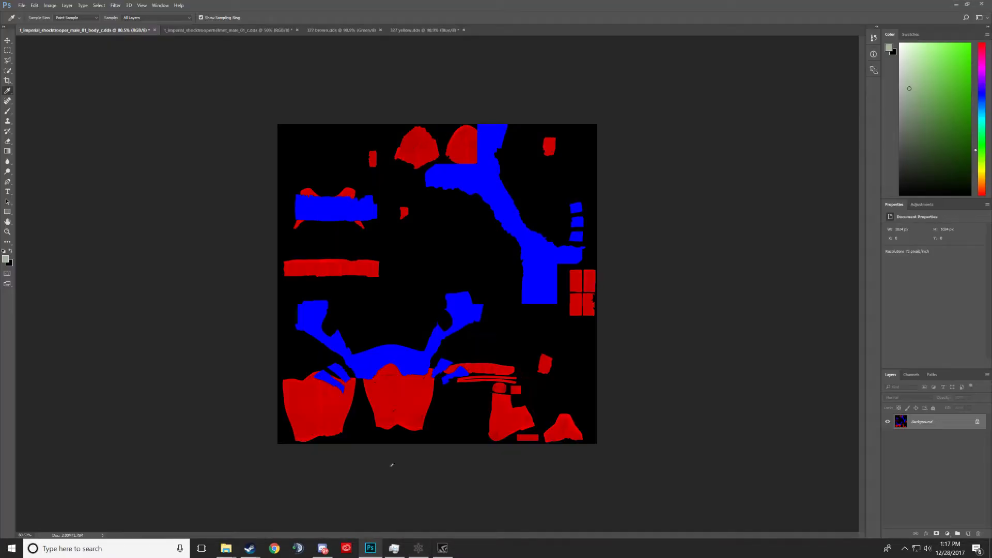
click(333, 31)
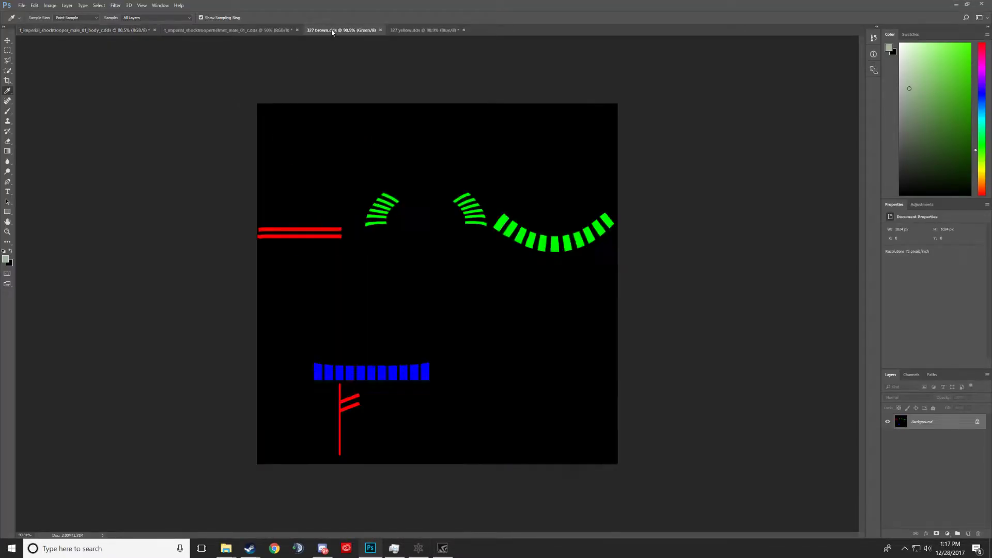
click(413, 30)
click(362, 31)
Step: Show the RGB channels, glance at the helmet texture, and return to the shocktrooper body texture
click(910, 375)
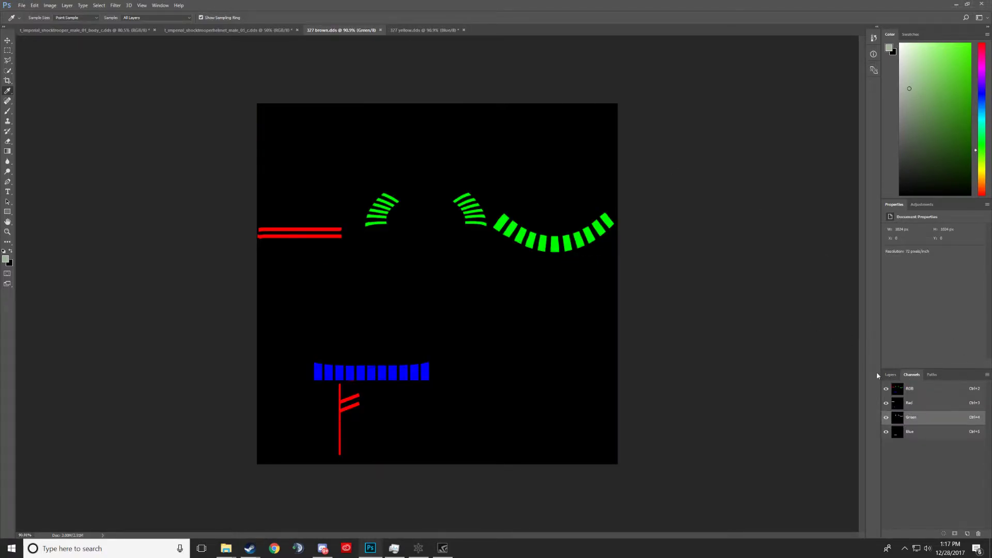
click(913, 394)
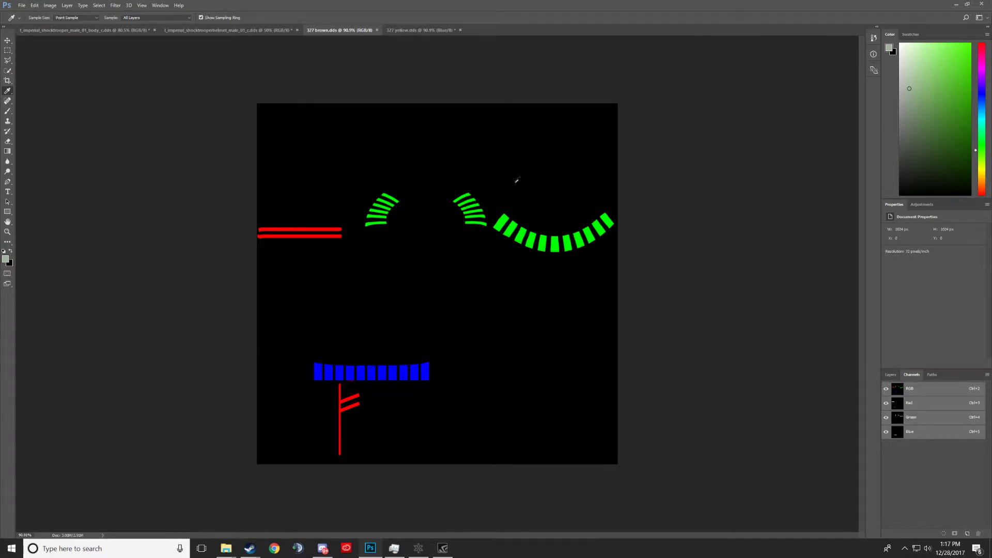
click(257, 31)
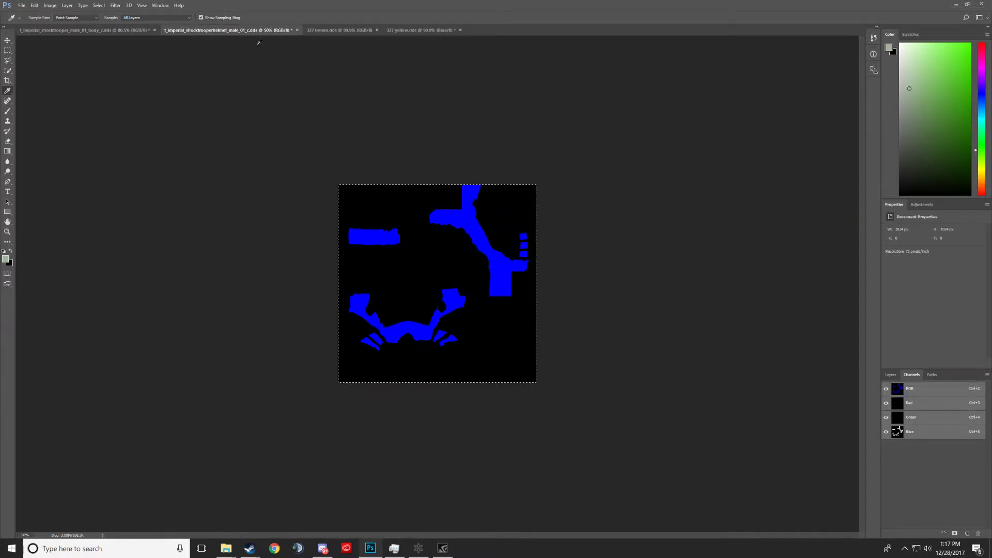
click(105, 30)
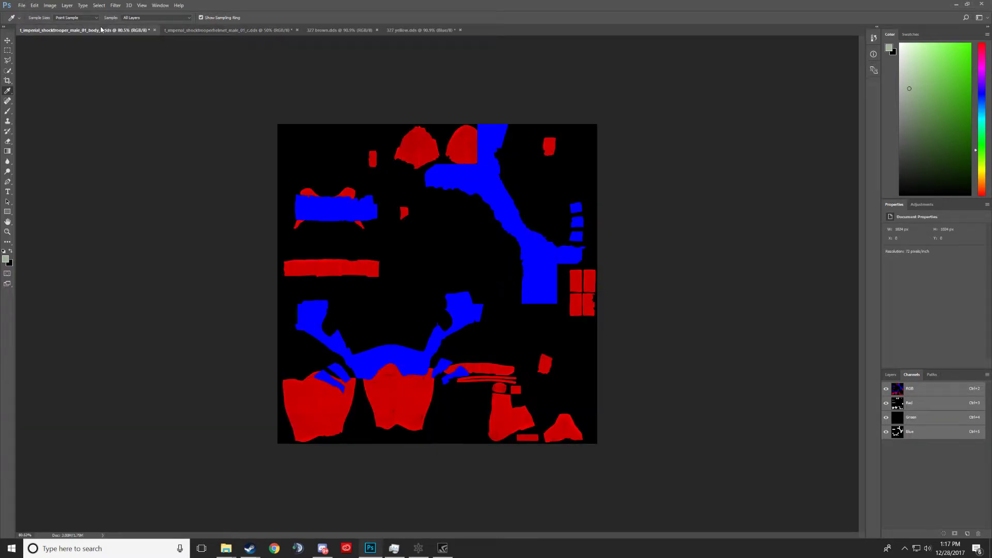
Step: Open 327body.png through File > Open
click(22, 6)
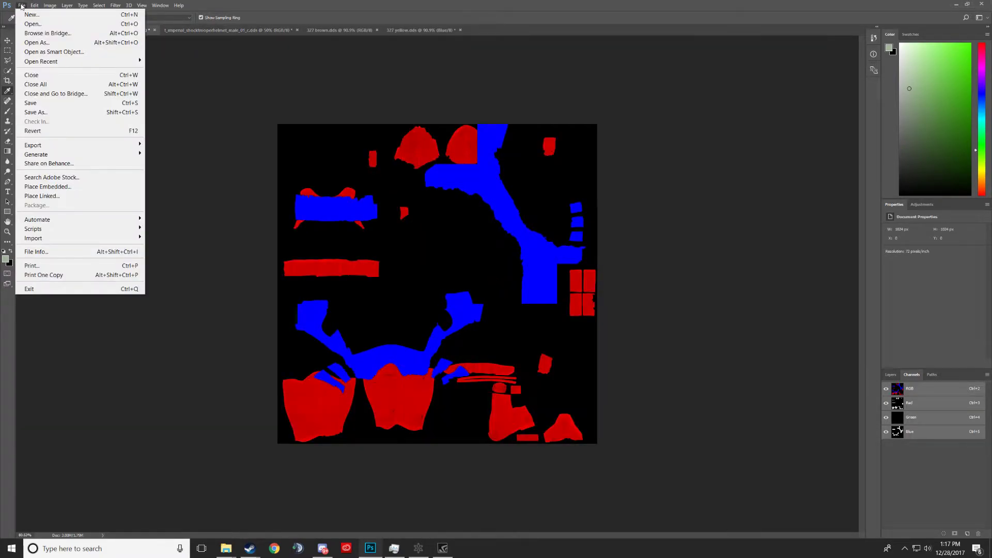
click(22, 5)
click(22, 5)
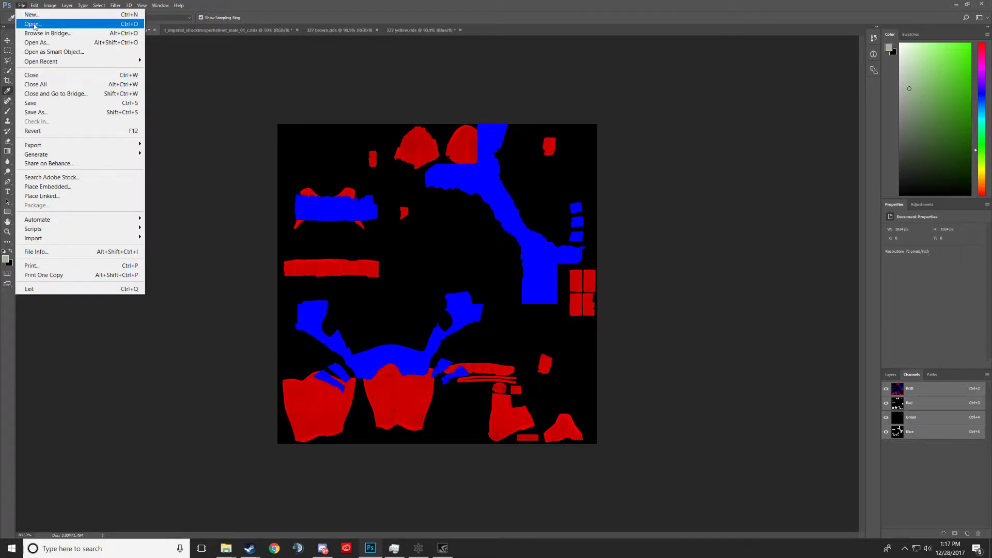
click(32, 24)
click(353, 99)
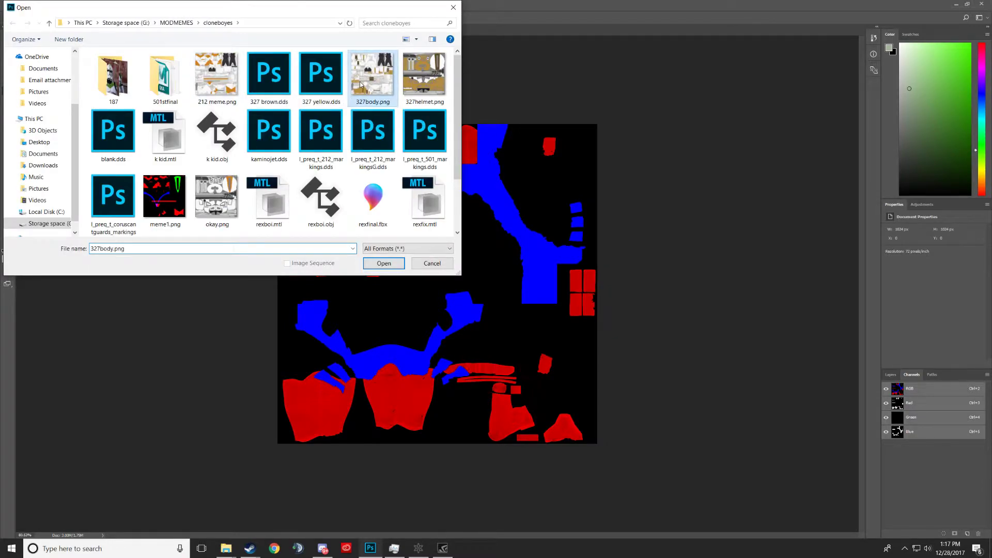
click(386, 263)
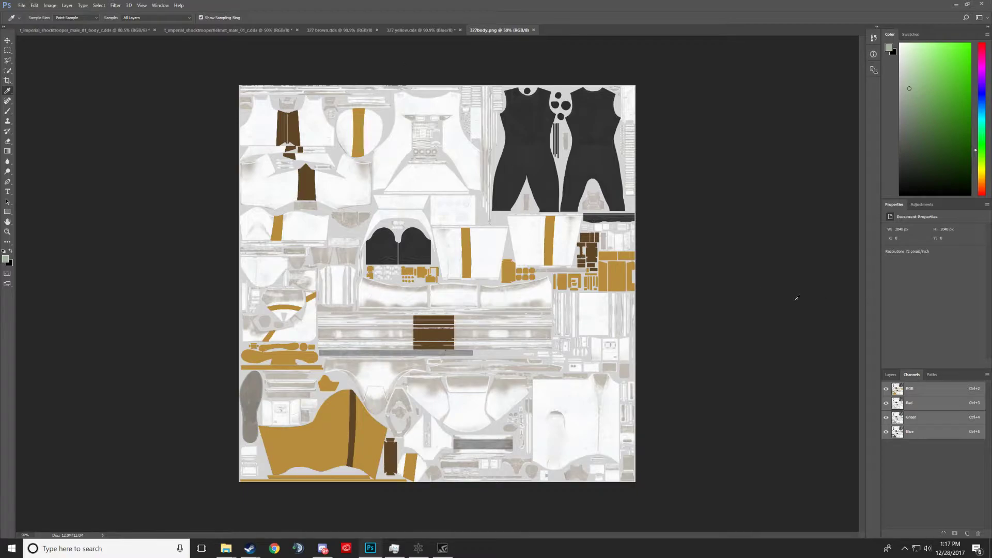
Step: Select the brown stripe pieces of 327body.png with the Quick Selection tool
click(890, 375)
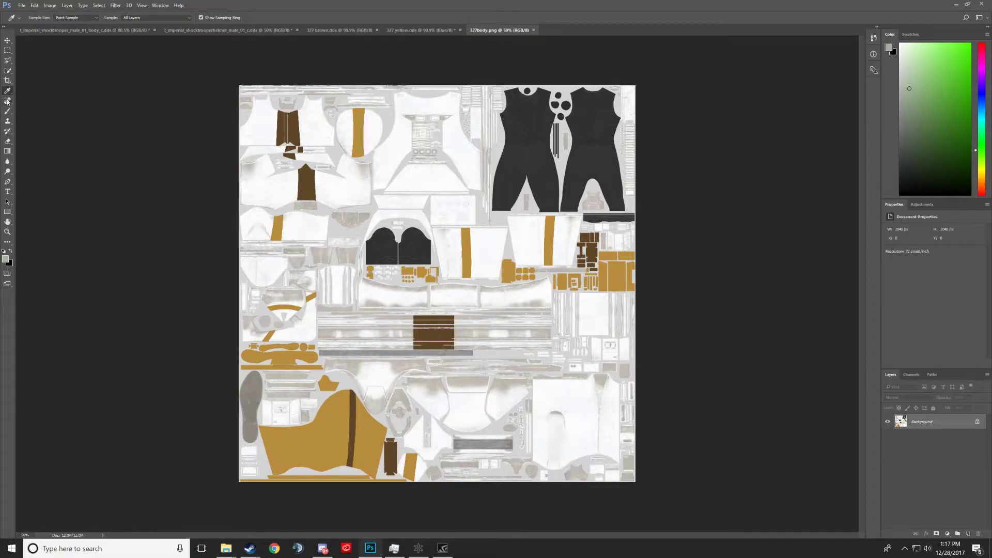
click(11, 72)
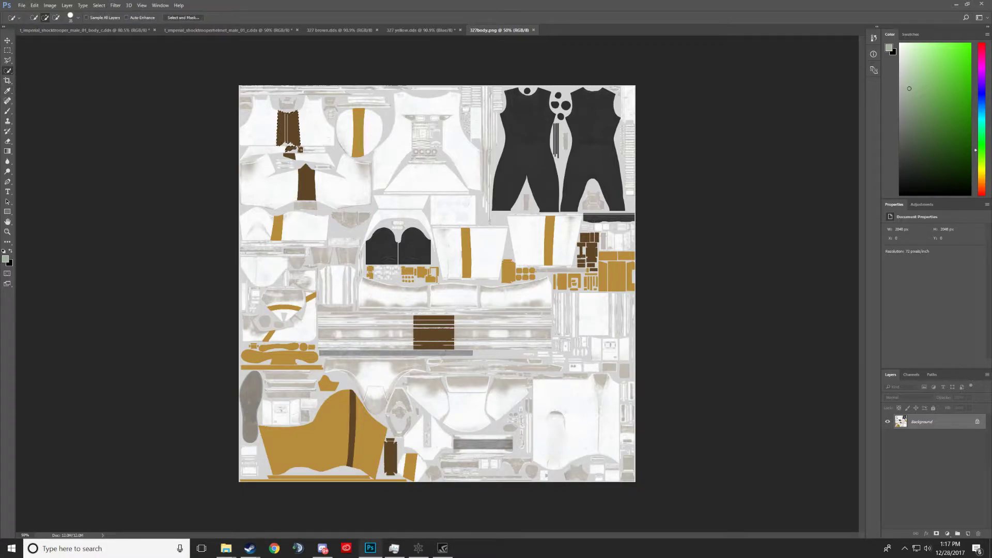
drag(431, 323, 431, 349)
click(390, 457)
click(354, 414)
click(589, 250)
key(ctrl+shift+n)
Step: Create Layer 1 holding the selected marking pieces
click(565, 177)
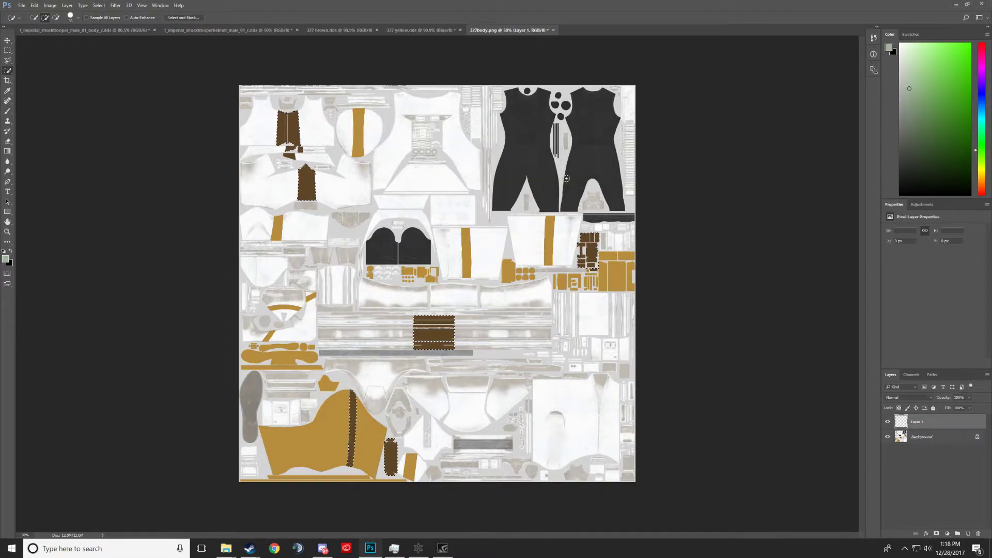
click(918, 439)
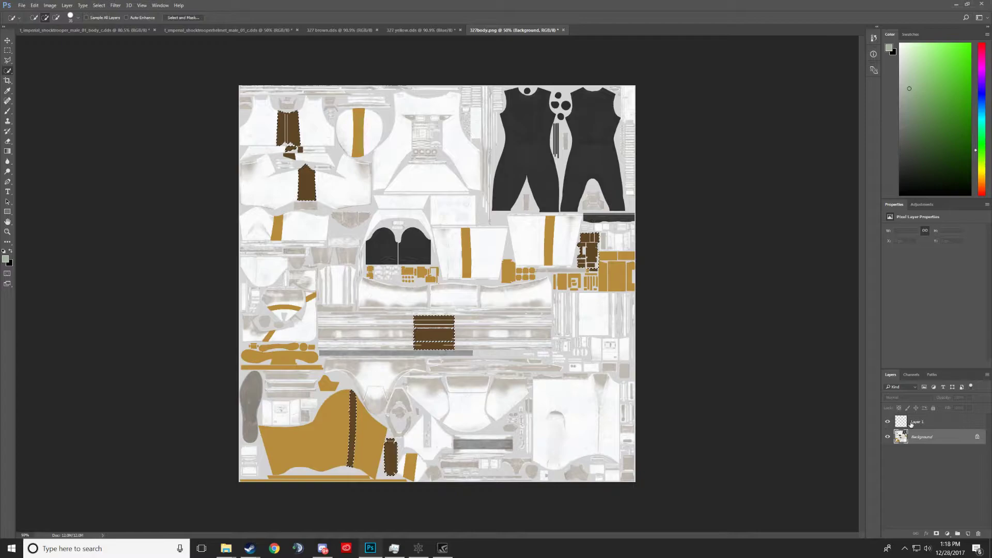
click(903, 424)
key(ctrl+d)
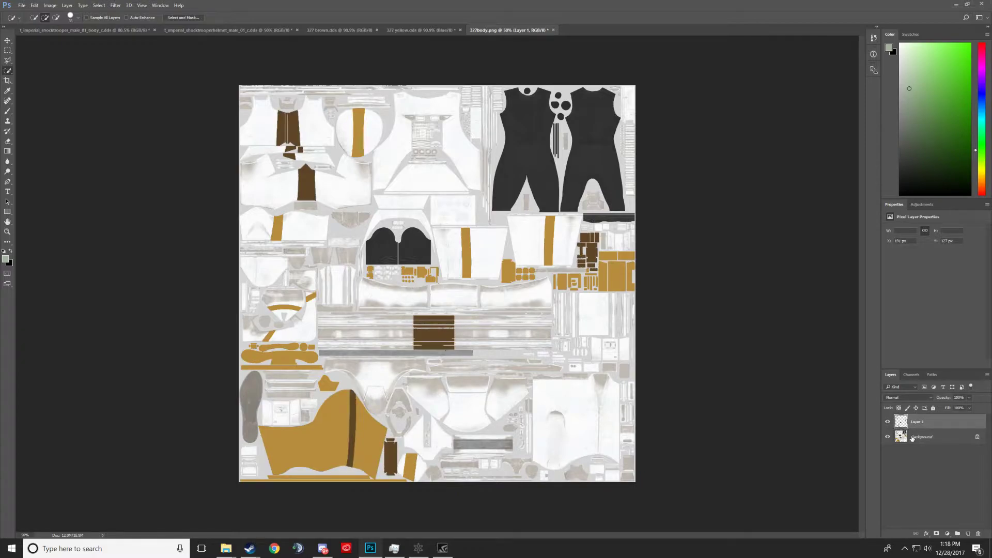
Step: Add Layer 2 beneath Layer 1 and brush it solid black across the canvas
key(ctrl+shift+n)
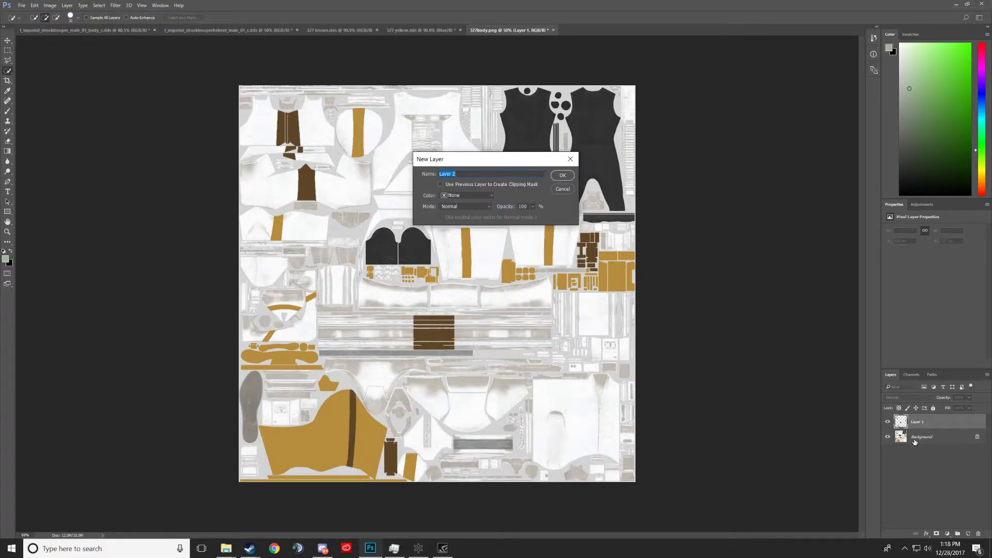
click(562, 176)
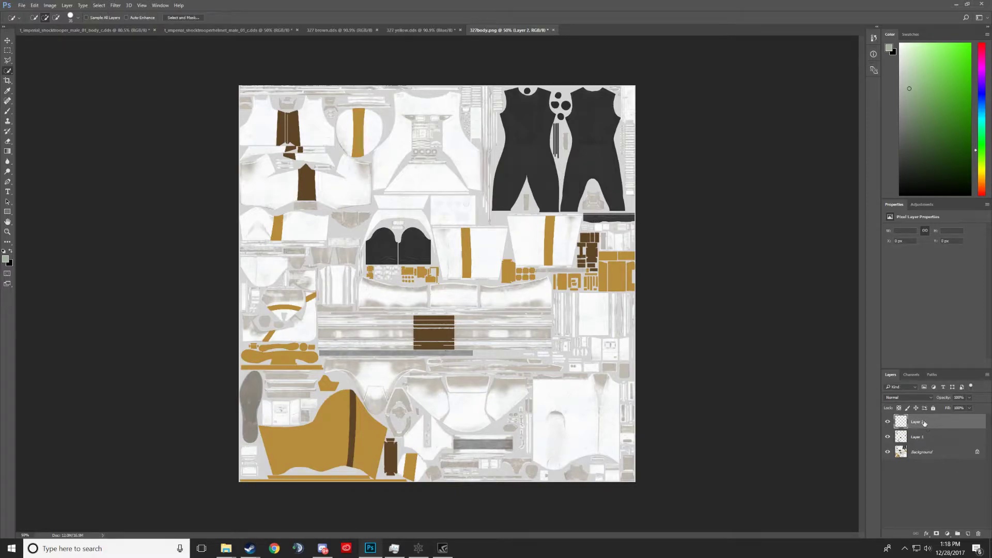
drag(925, 423, 918, 439)
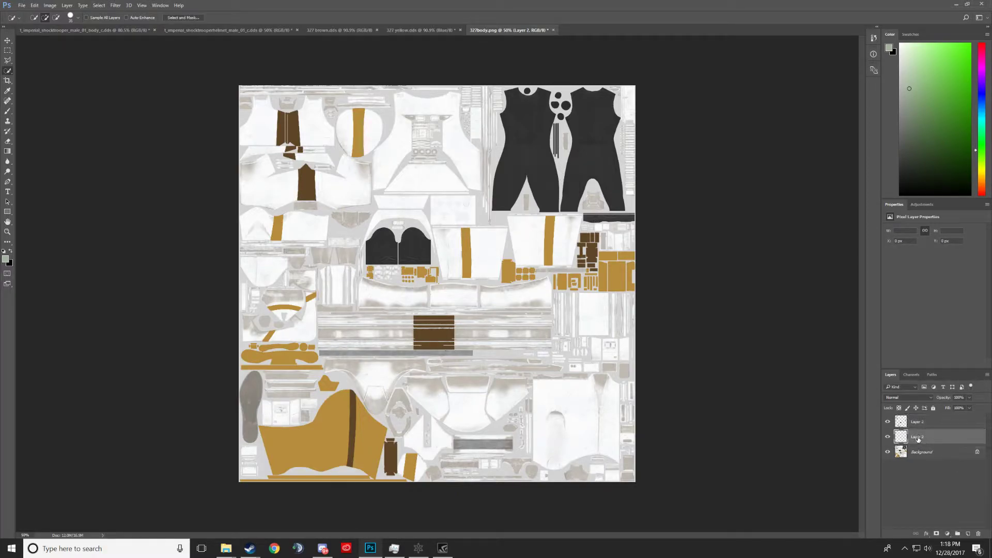
click(7, 111)
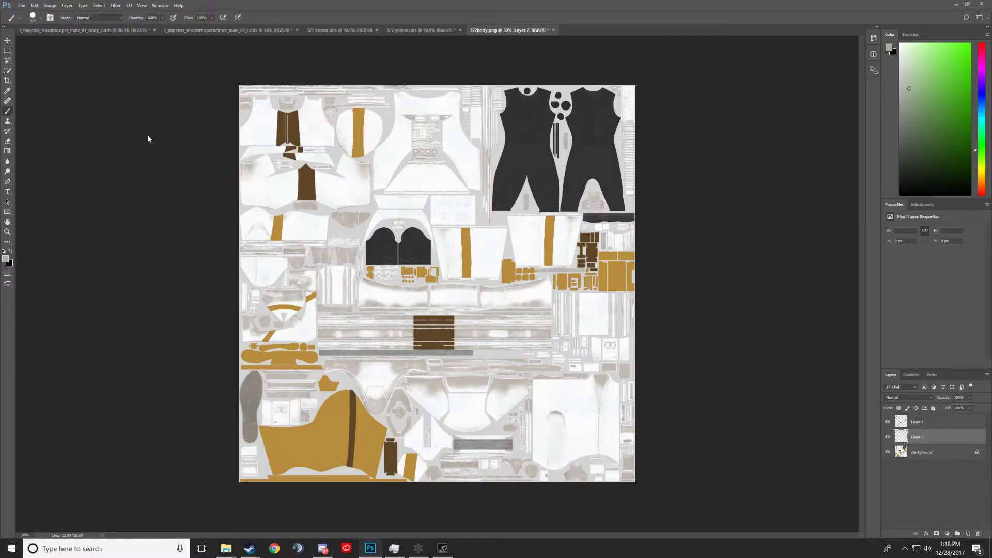
click(9, 251)
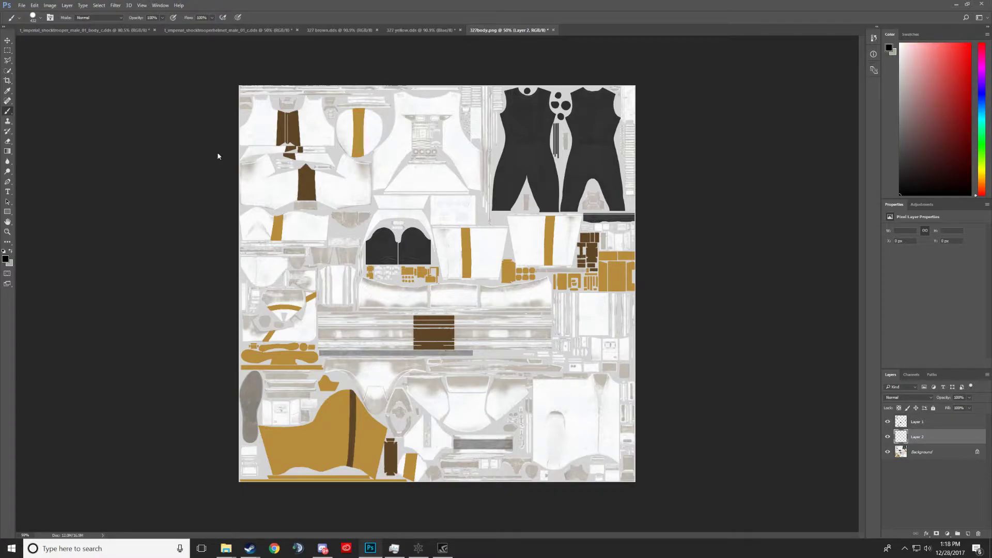
mouse_move(500, 87)
mouse_down()
mouse_move(186, 87)
mouse_move(507, 156)
mouse_move(557, 110)
mouse_move(502, 143)
mouse_move(487, 238)
mouse_move(459, 306)
mouse_move(635, 421)
mouse_move(649, 420)
mouse_move(596, 329)
mouse_move(380, 292)
mouse_move(166, 282)
mouse_up()
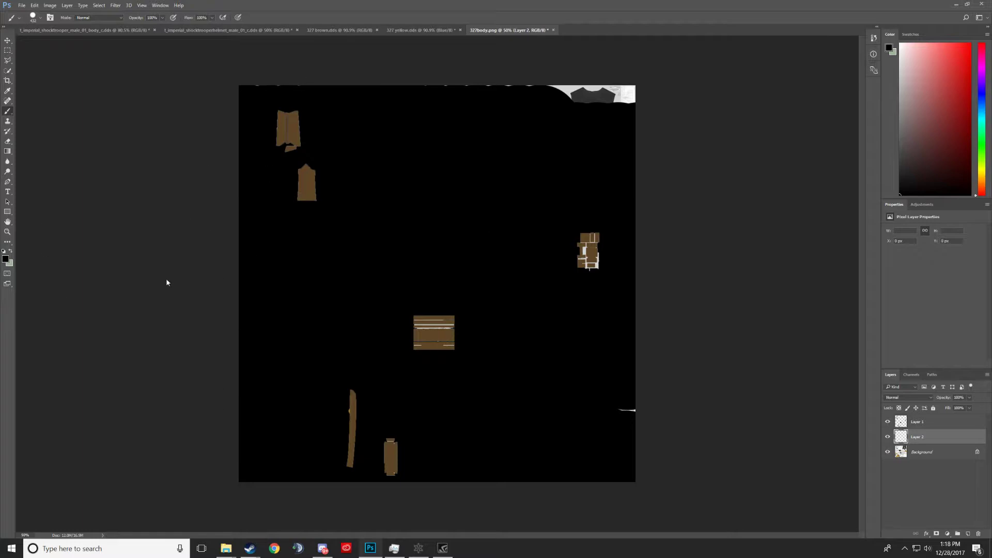
drag(513, 100, 566, 70)
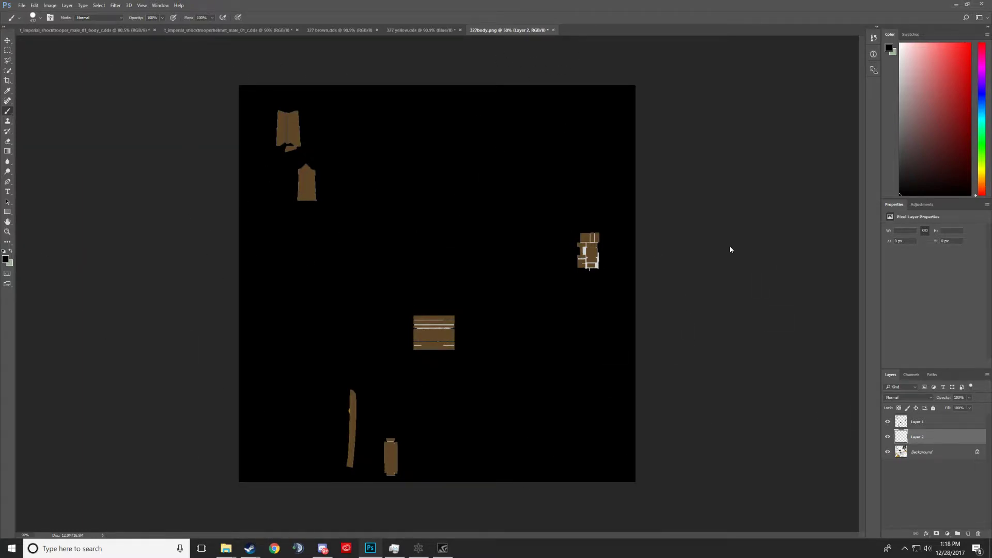
Step: With the Magic Wand on Layer 1, delete the grey areas in the upper-right pieces
scroll(594, 287, up, 5)
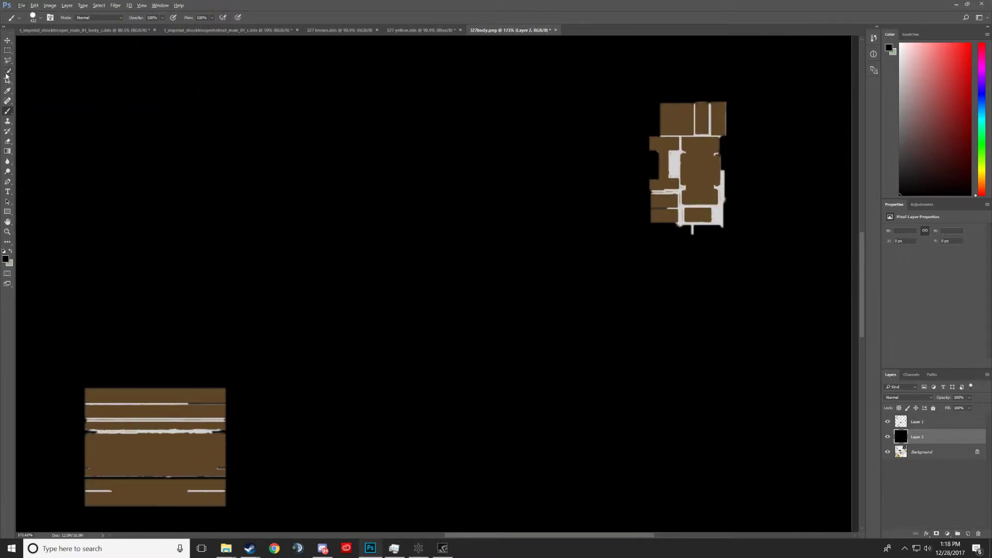
click(7, 73)
click(39, 79)
click(722, 211)
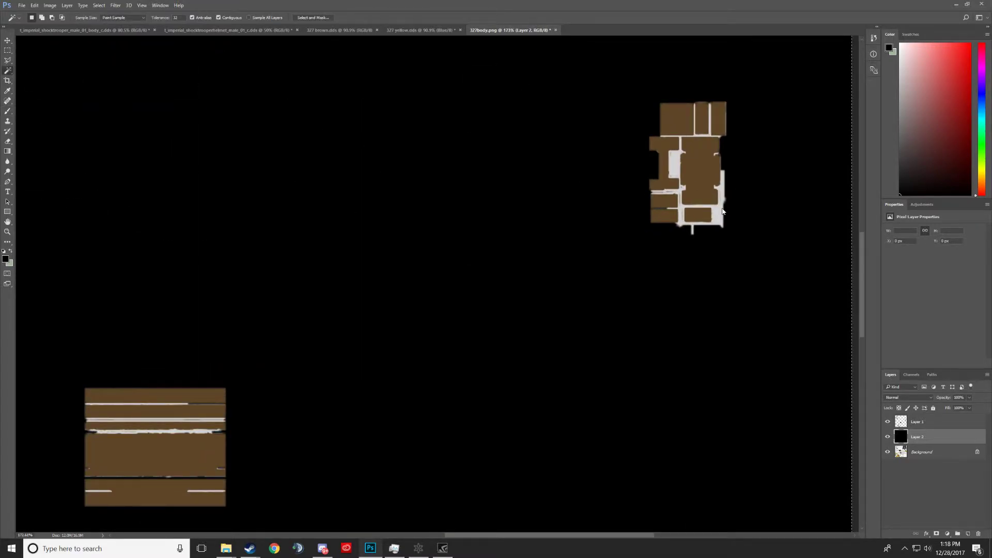
click(921, 421)
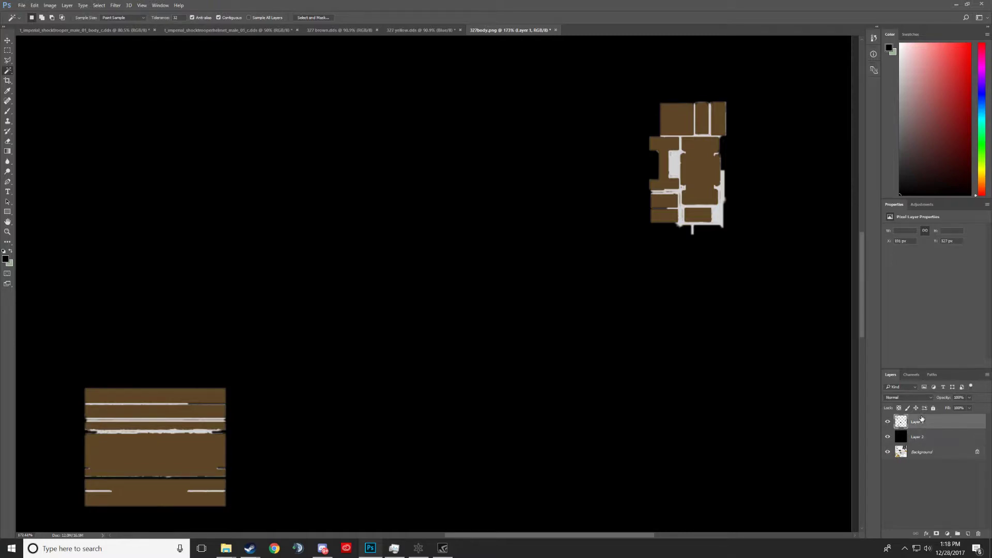
click(723, 217)
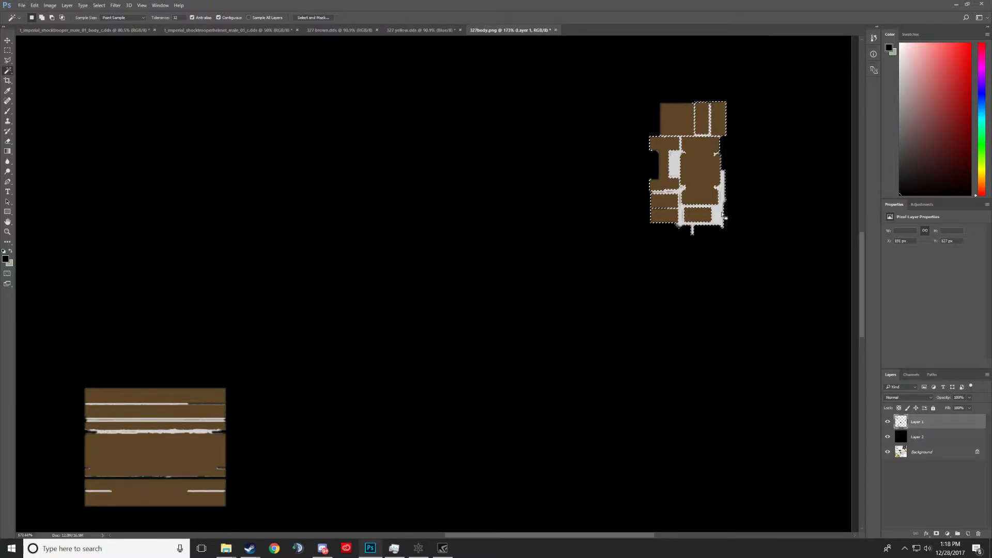
key(Delete)
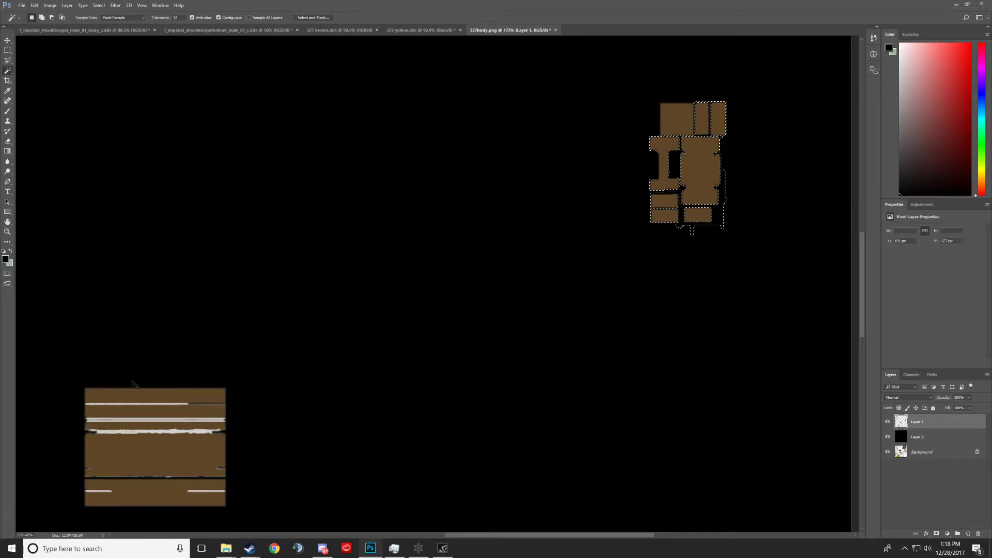
Step: Delete the white stripes in the lower-left striped pieces one by one
click(154, 430)
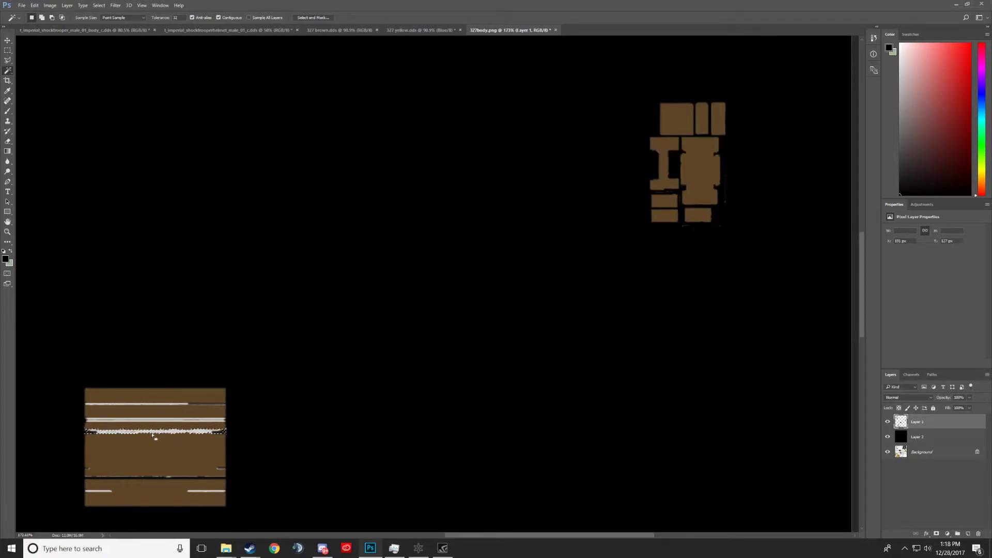
key(Delete)
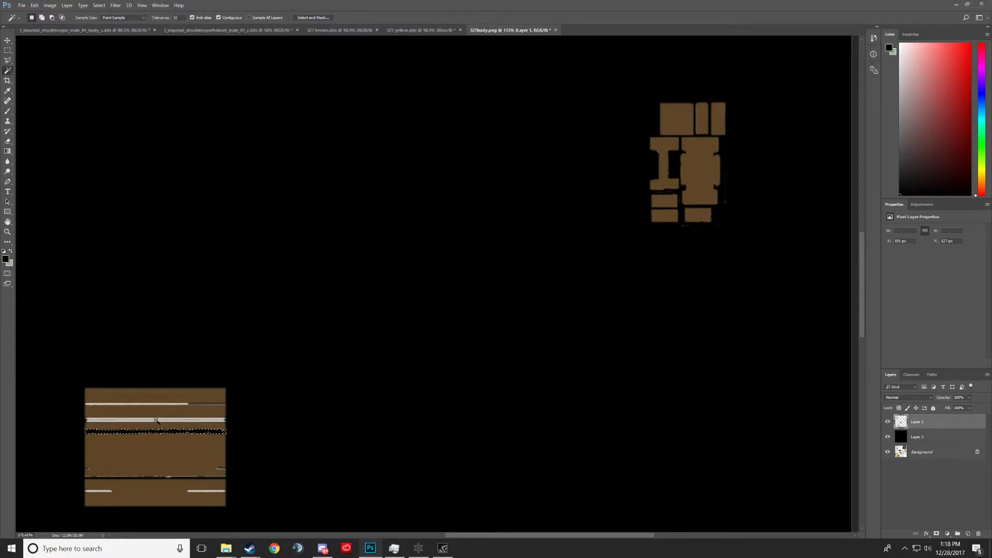
click(157, 420)
key(Delete)
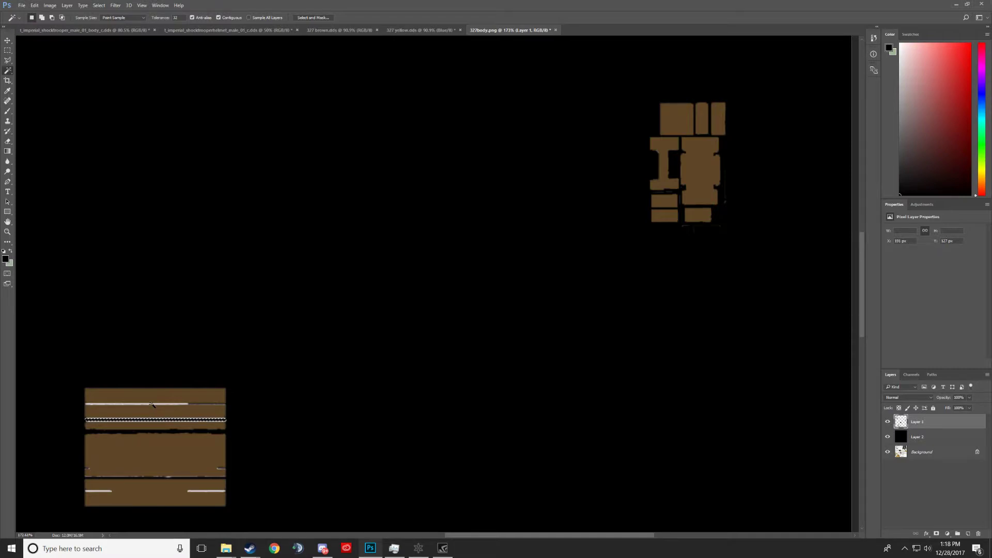
click(152, 405)
key(Delete)
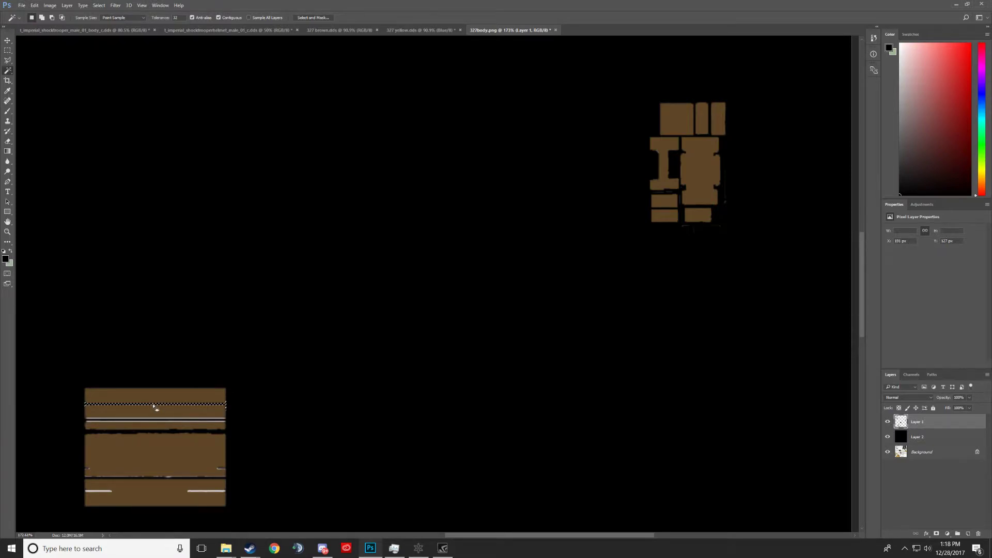
click(198, 490)
key(Delete)
click(100, 491)
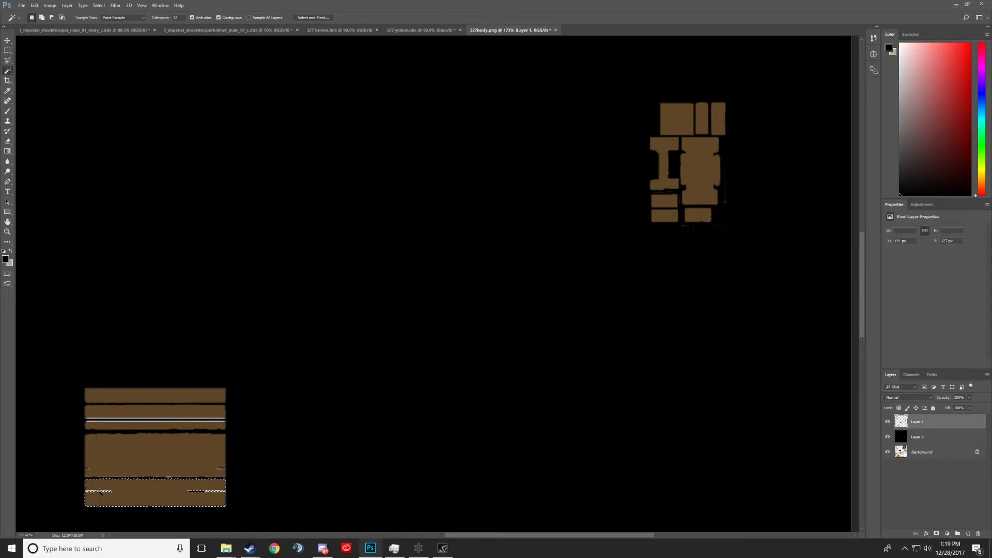
scroll(352, 274, down, 6)
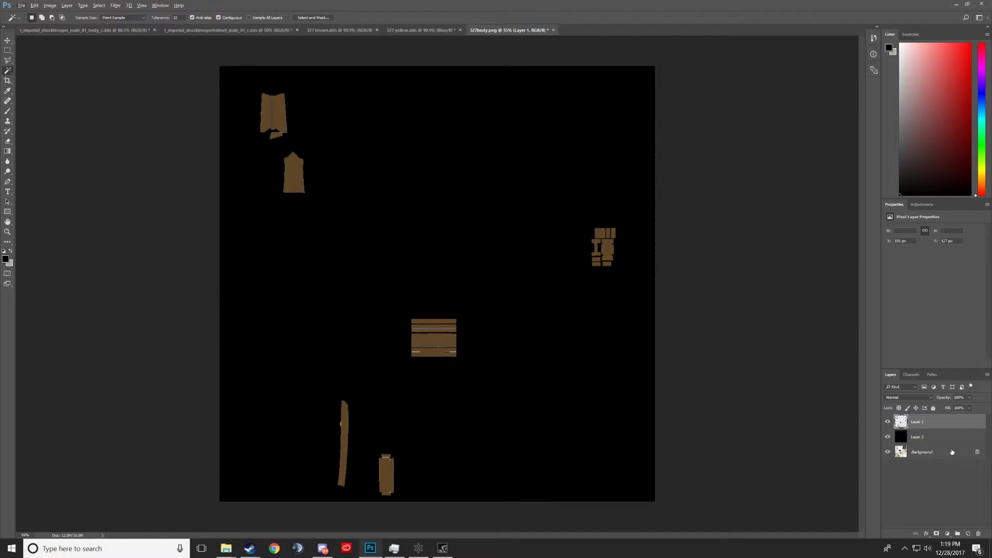
Step: Use Layer > Flatten Image to merge Layer 1, Layer 2 and Background
click(50, 5)
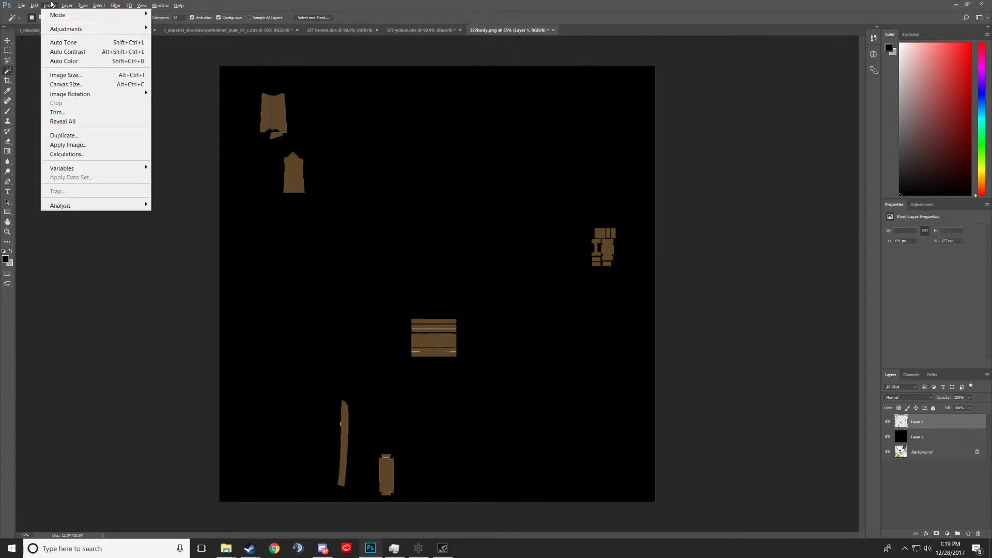
mouse_move(67, 5)
click(90, 367)
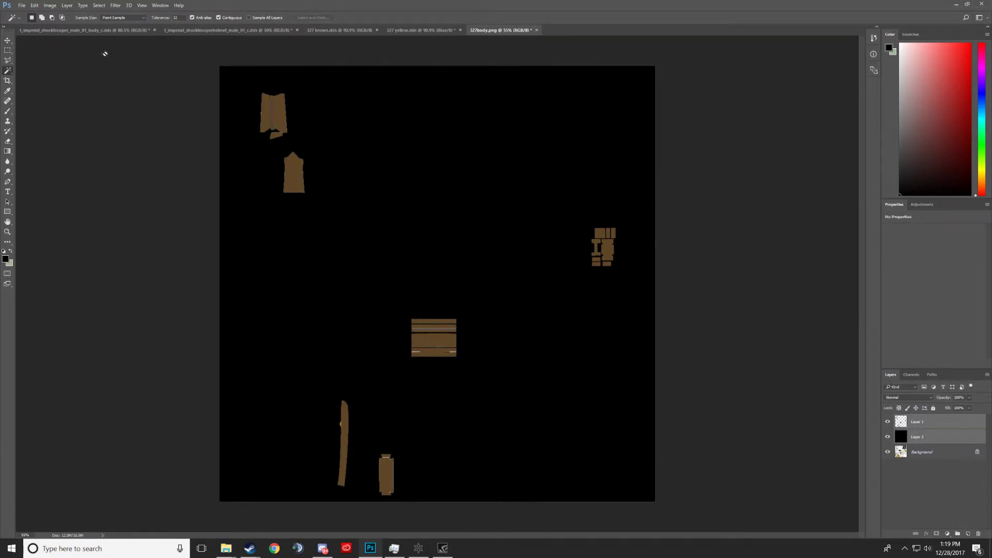
click(67, 5)
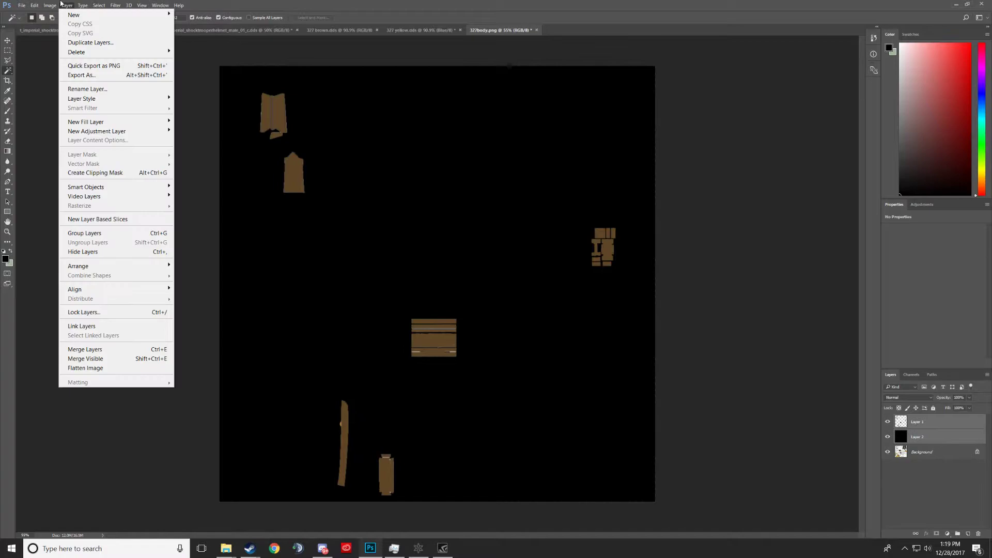
click(93, 369)
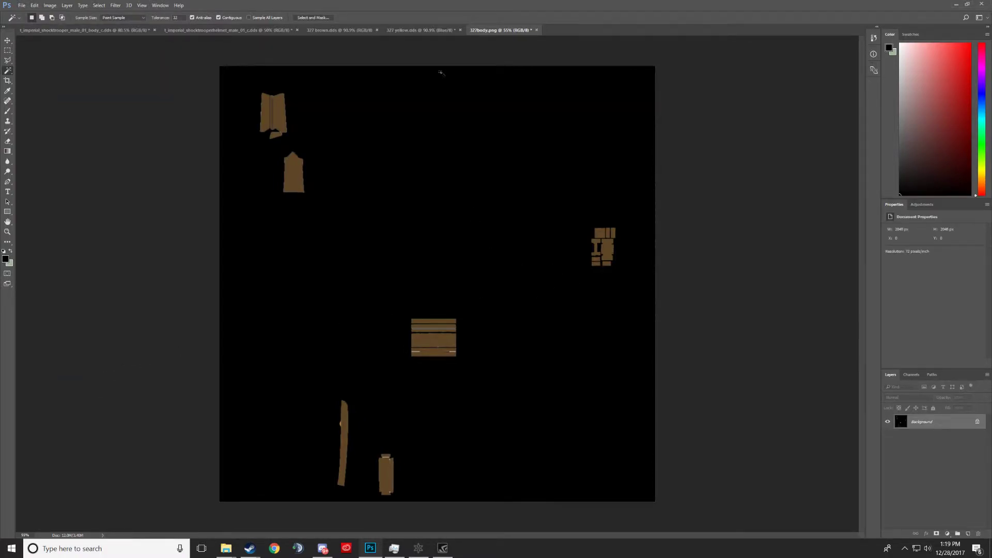
Step: On the Red channel, set the brush colour to white ffffff, test a stroke, then undo it
click(911, 375)
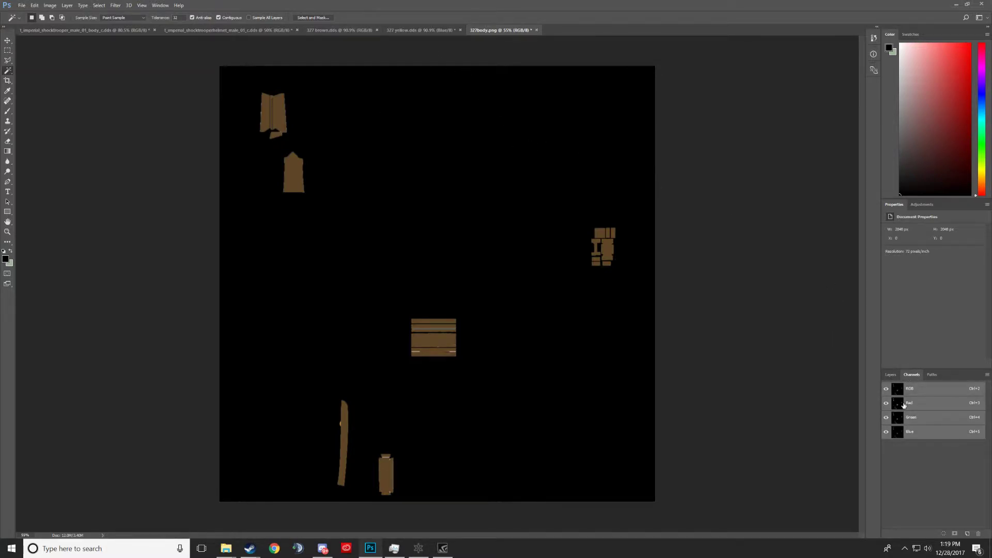
click(927, 407)
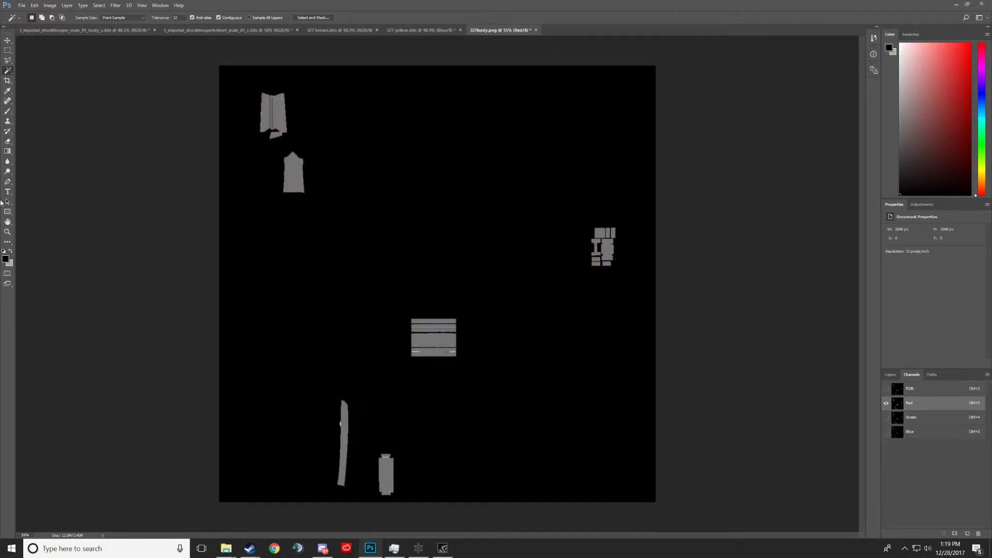
click(7, 112)
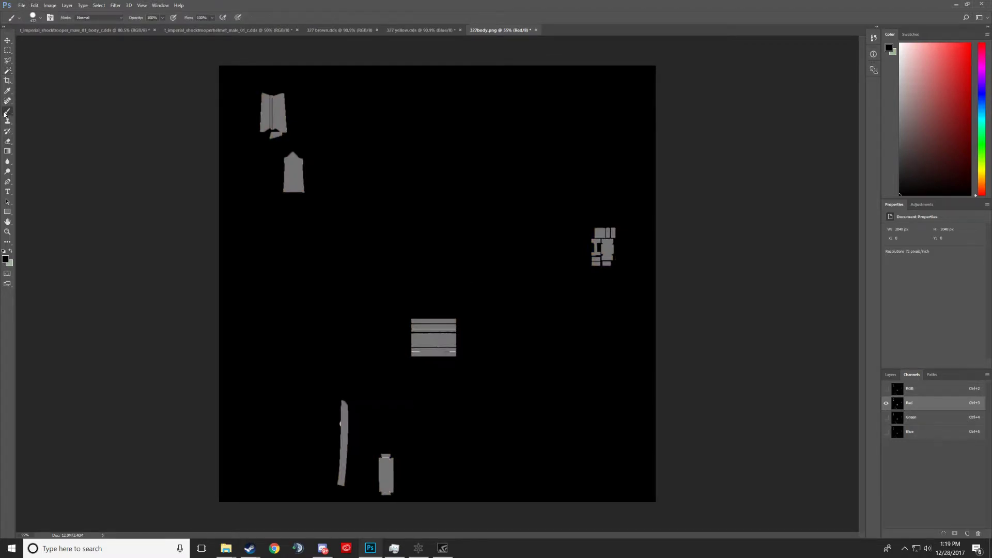
click(6, 259)
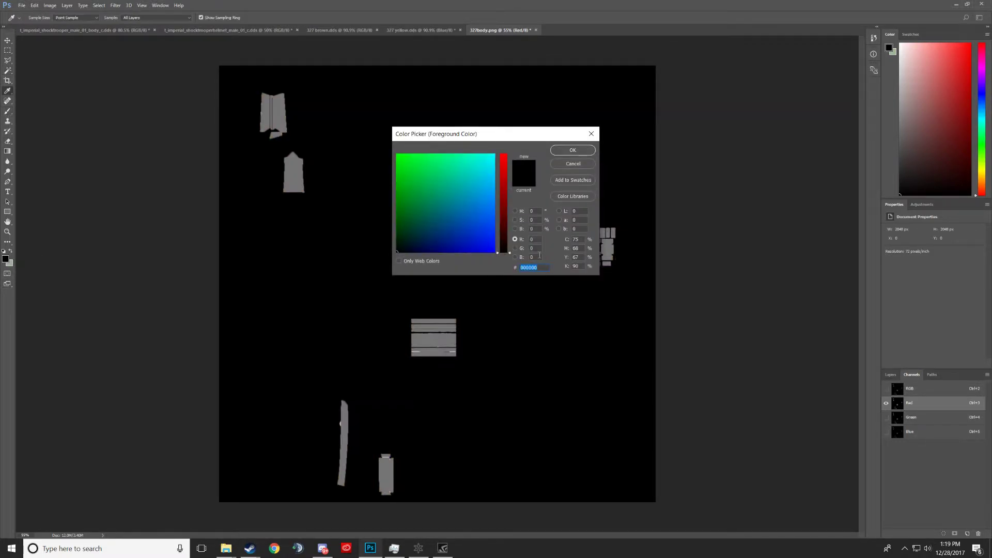
text(ffff)
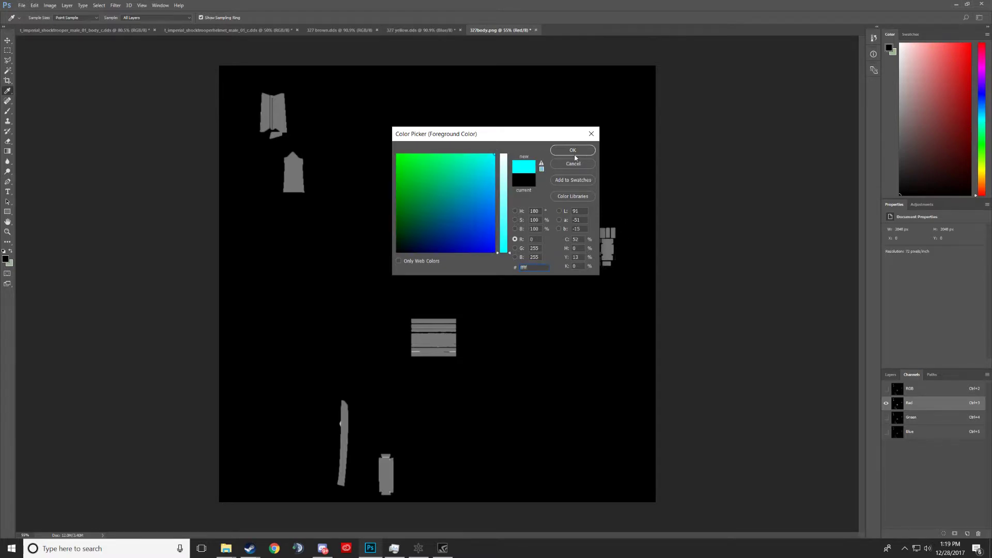
text(ff)
key(Return)
key(b)
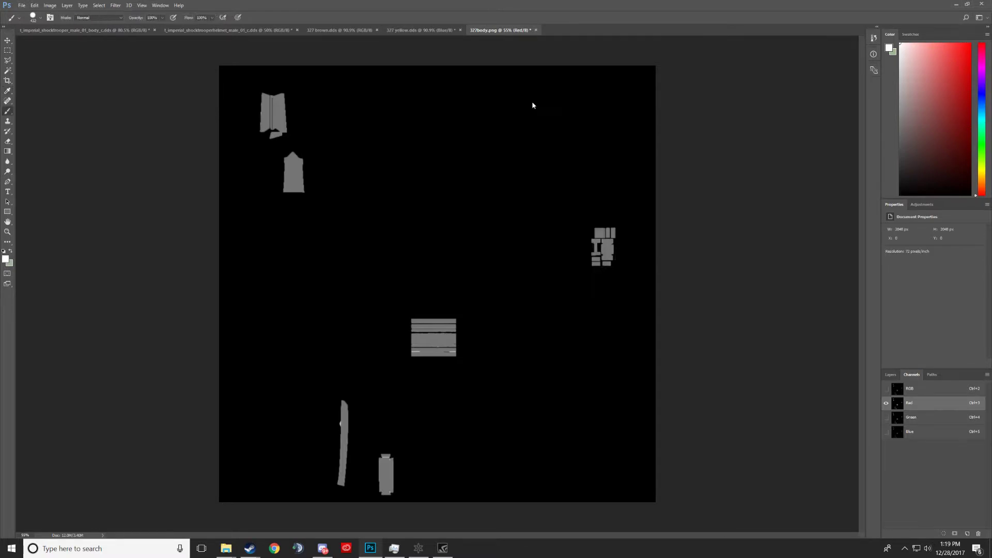
mouse_move(371, 67)
mouse_down()
mouse_move(284, 61)
mouse_move(399, 86)
mouse_up()
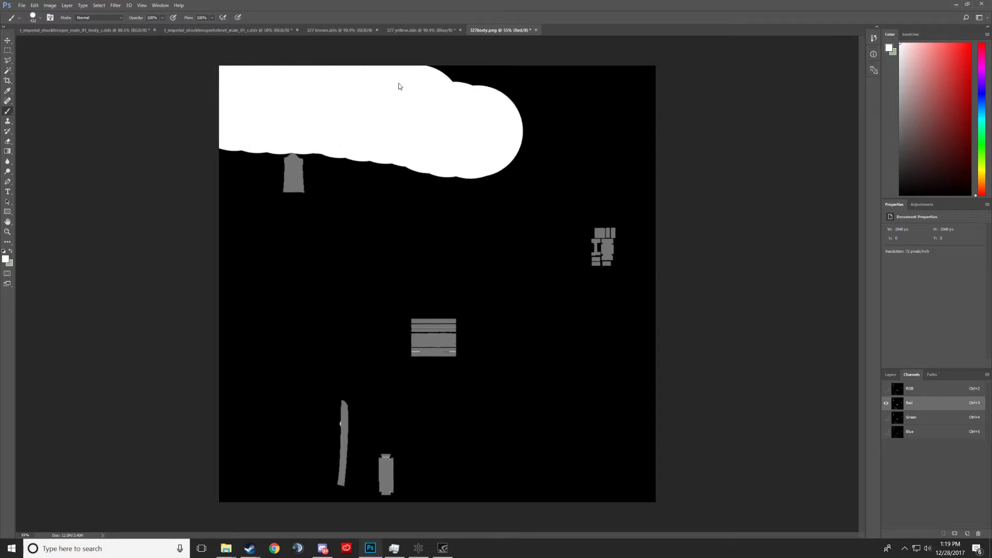
key(ctrl+z)
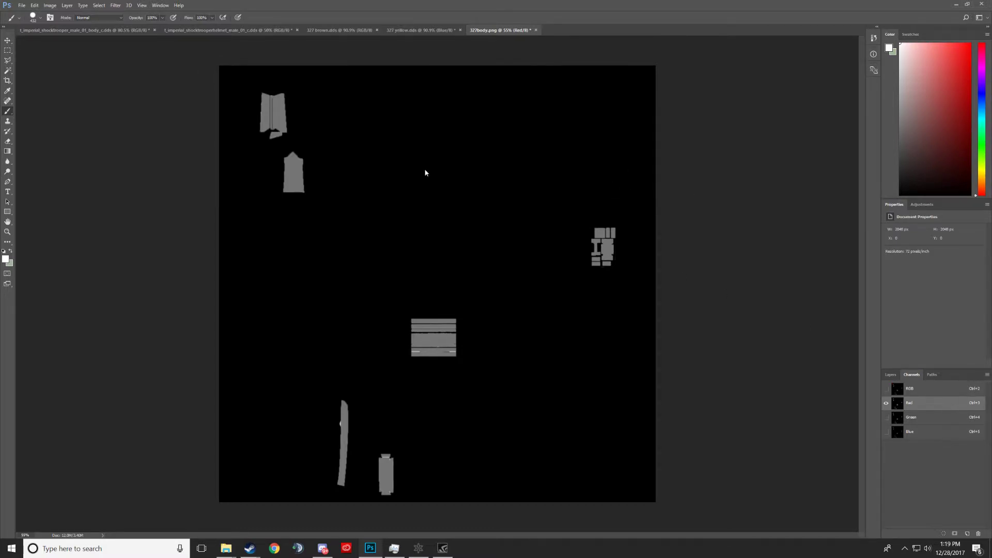
Step: Select the Green channel and set the foreground colour to black 000000
click(919, 416)
click(7, 259)
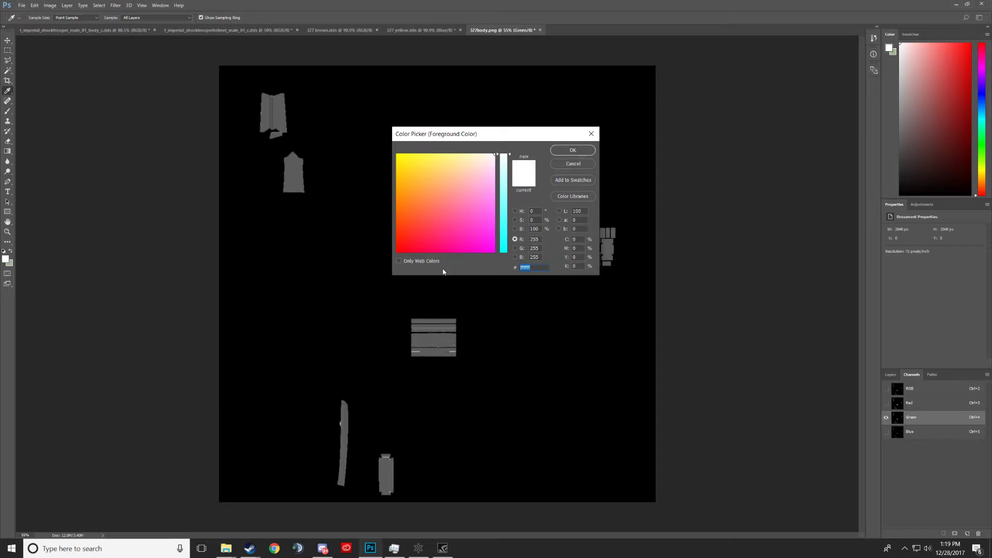
text(00)
click(568, 154)
Step: Brush the Green and Blue channels' shapes out with black, then select the Red channel
key(b)
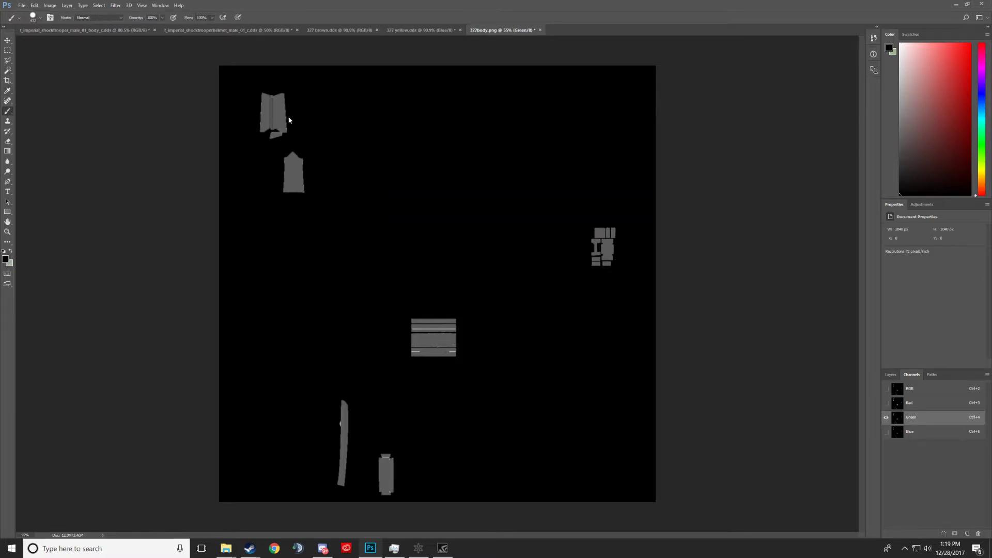
mouse_move(424, 107)
mouse_down()
mouse_move(540, 134)
mouse_move(374, 246)
mouse_move(664, 441)
mouse_up()
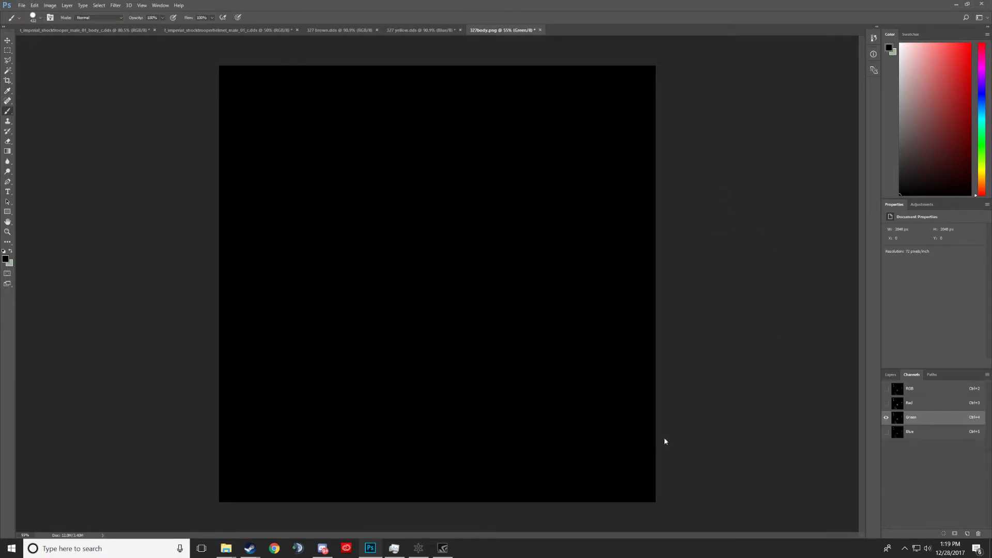
click(930, 435)
mouse_move(403, 116)
mouse_down()
mouse_move(98, 40)
mouse_move(211, 135)
mouse_move(594, 318)
mouse_move(434, 443)
mouse_up()
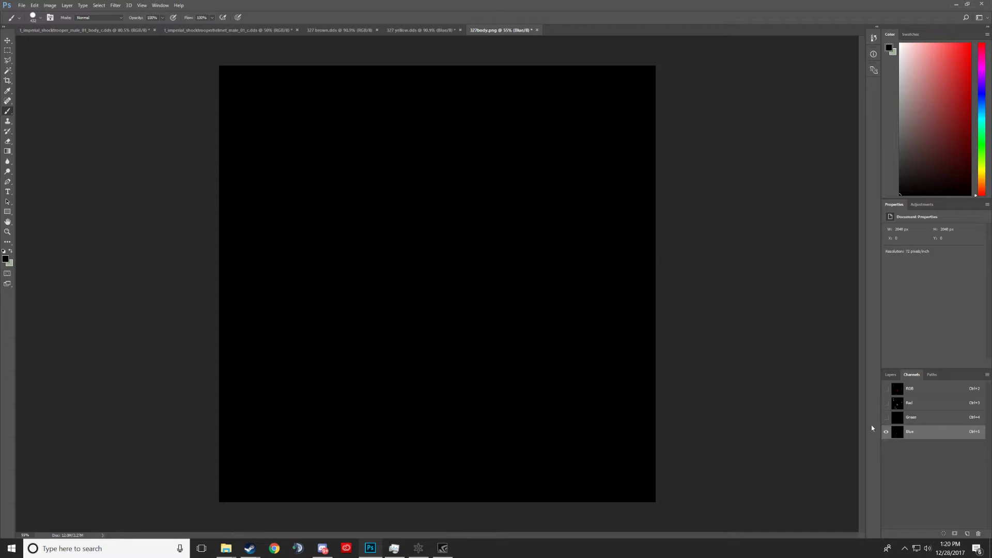
click(905, 405)
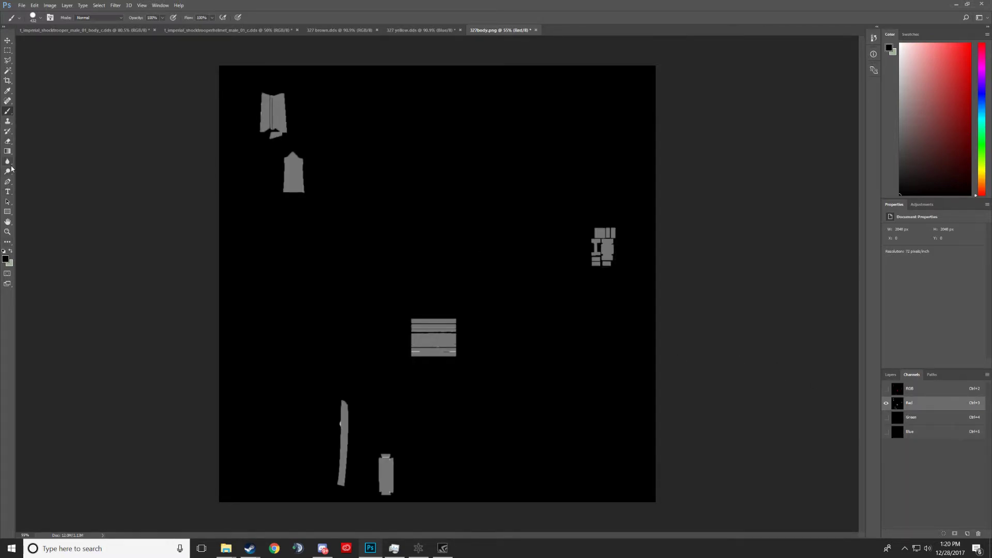
Step: Raise the Red channel's brightness to 150 with Brightness/Contrast, then return to RGB and Layers
click(50, 6)
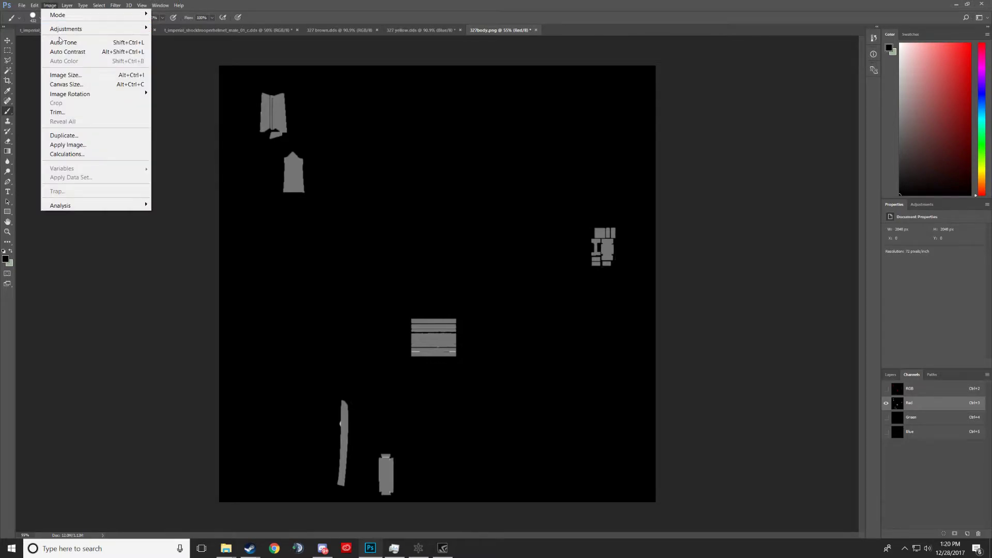
mouse_move(66, 29)
click(173, 30)
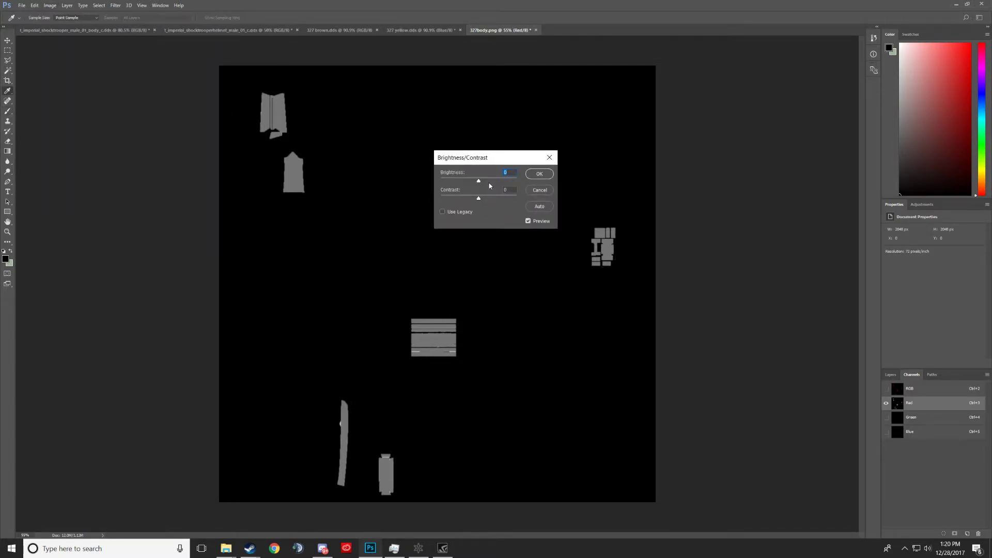
drag(478, 183, 522, 187)
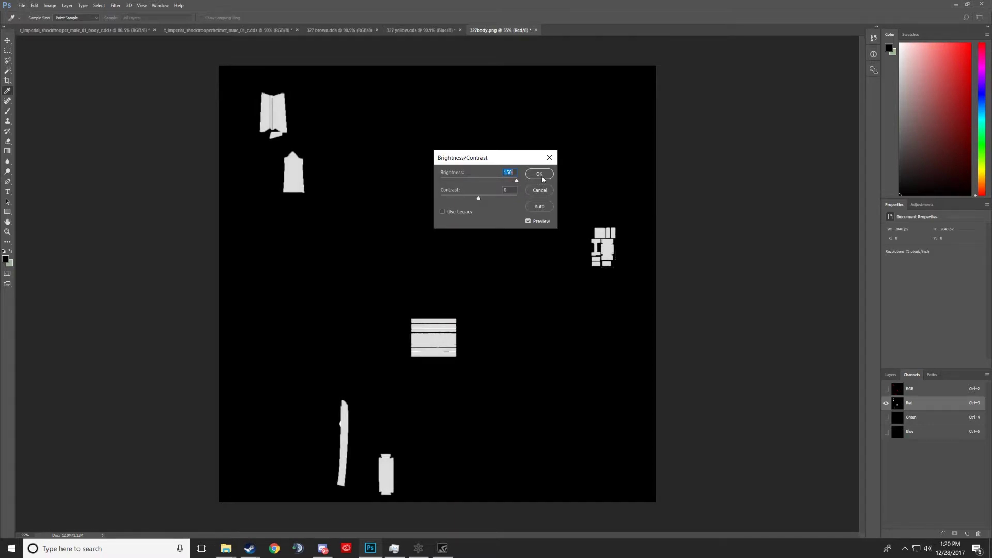
click(541, 174)
click(904, 390)
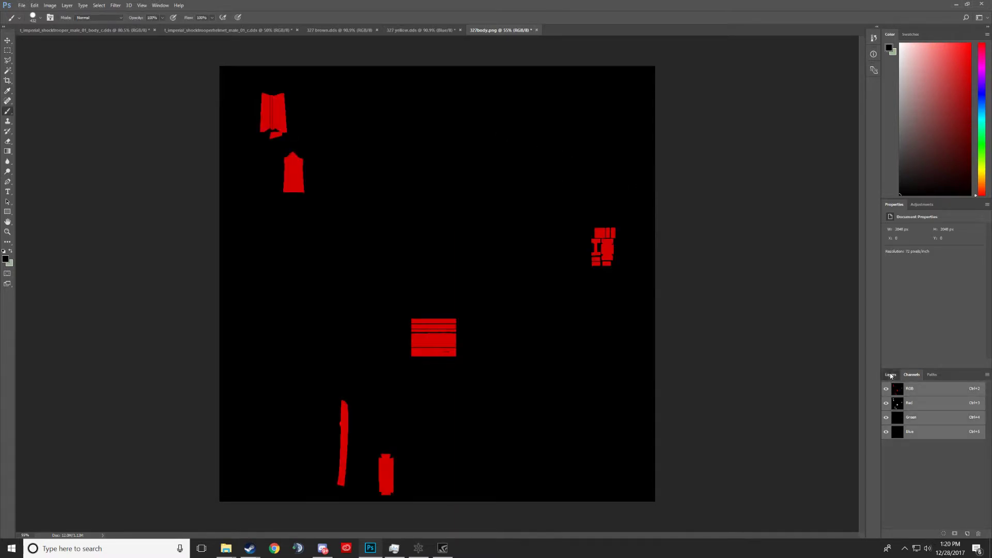
click(891, 375)
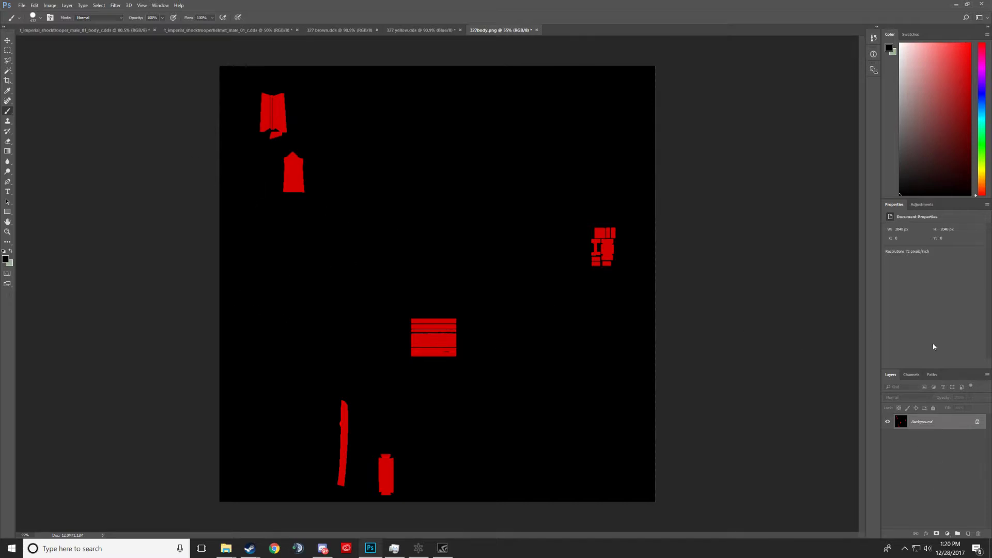
click(912, 375)
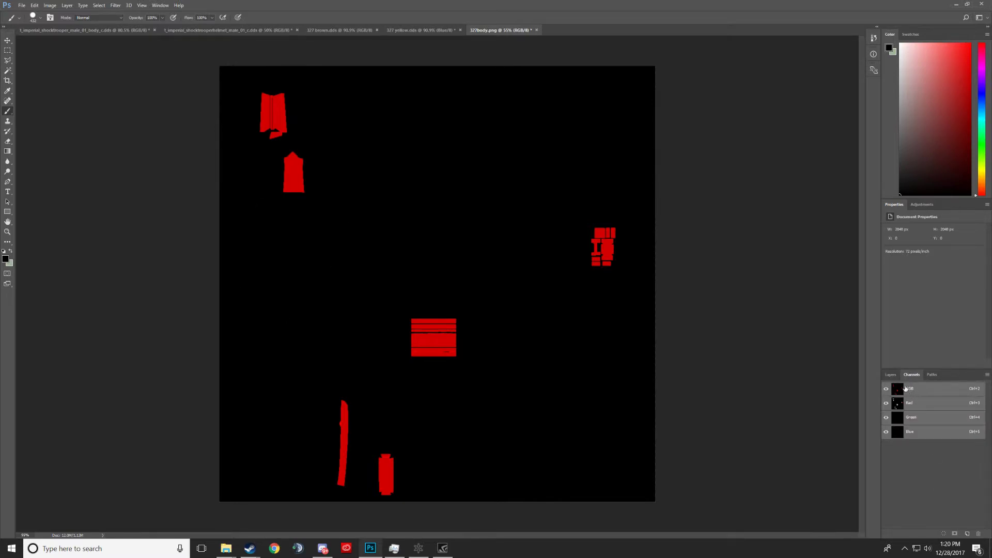
click(904, 428)
click(906, 419)
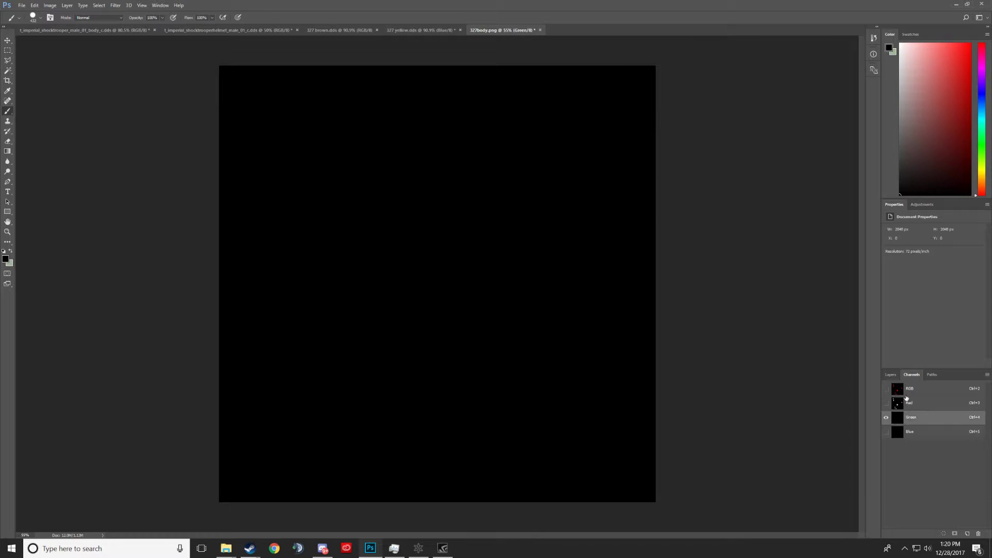
click(906, 394)
click(890, 375)
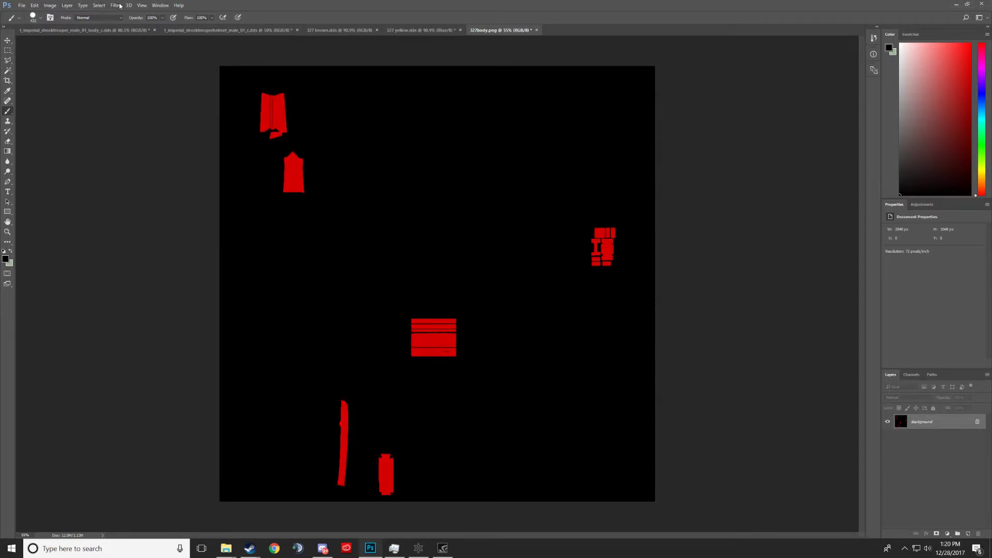
click(322, 30)
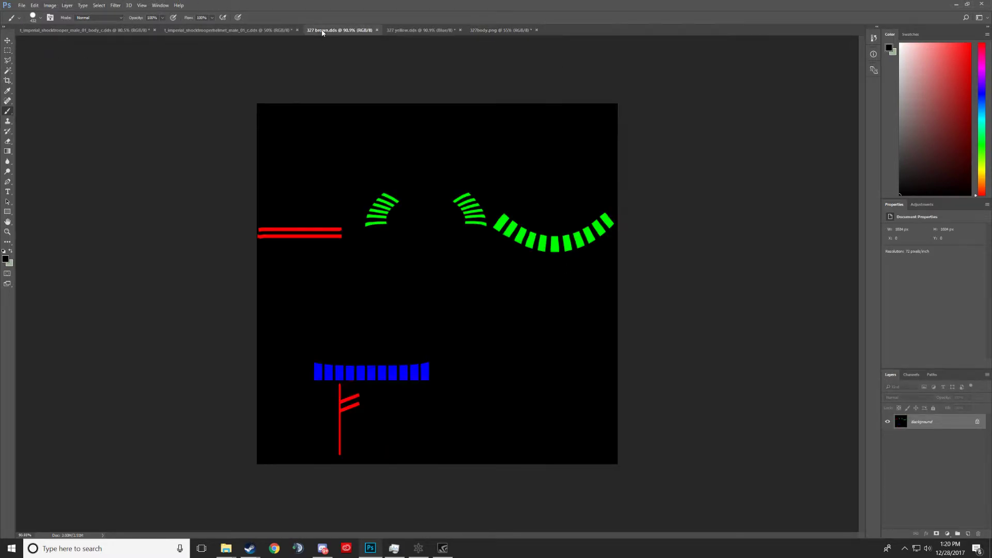
click(111, 31)
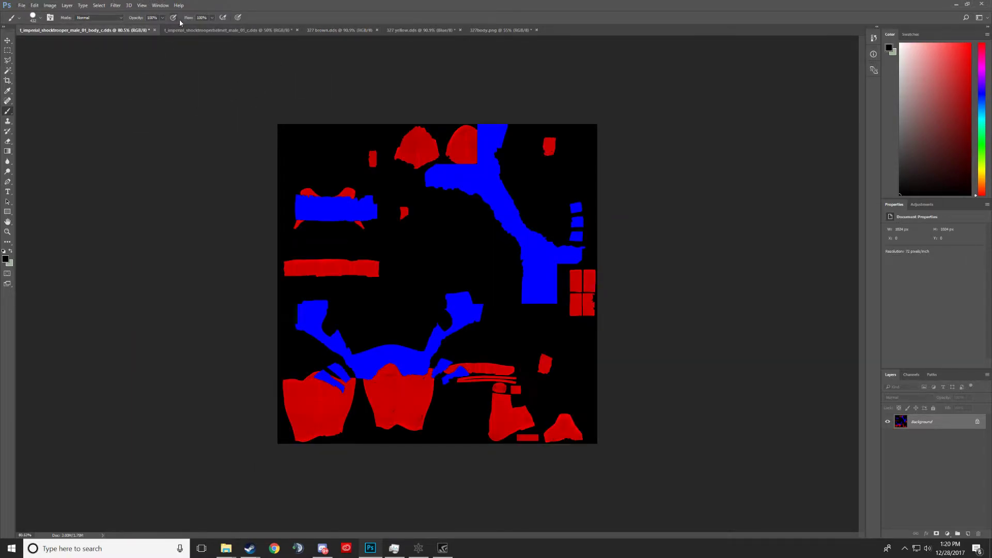
click(198, 31)
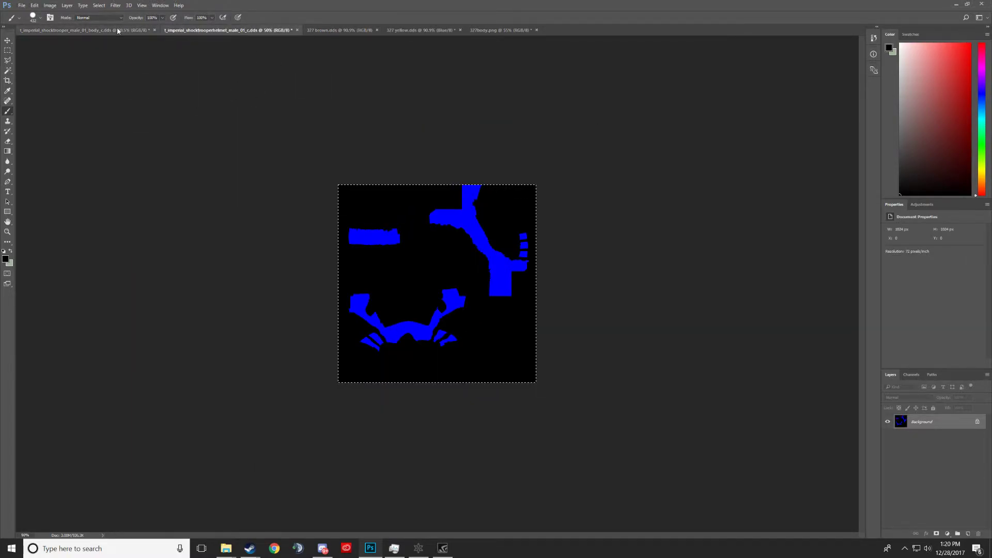
click(323, 31)
click(118, 31)
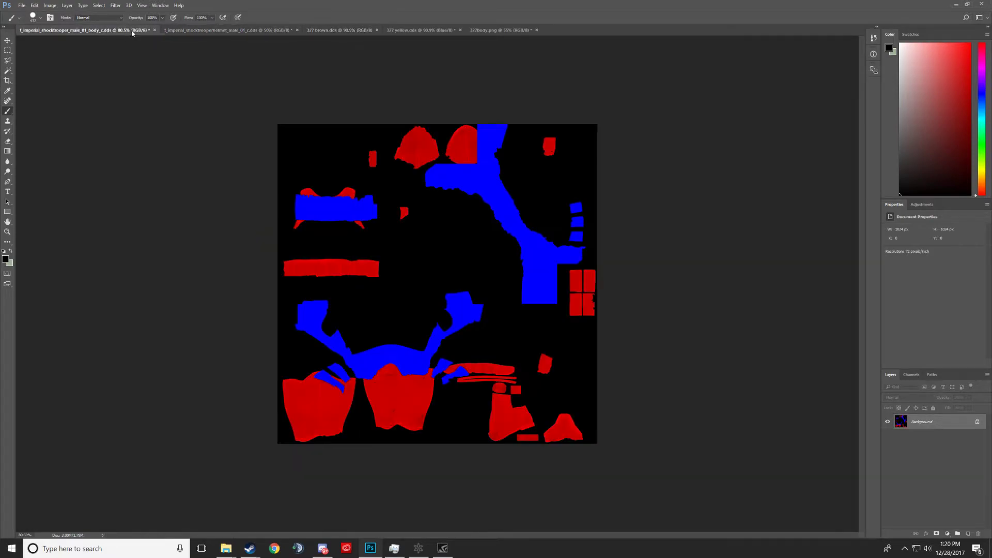
click(232, 30)
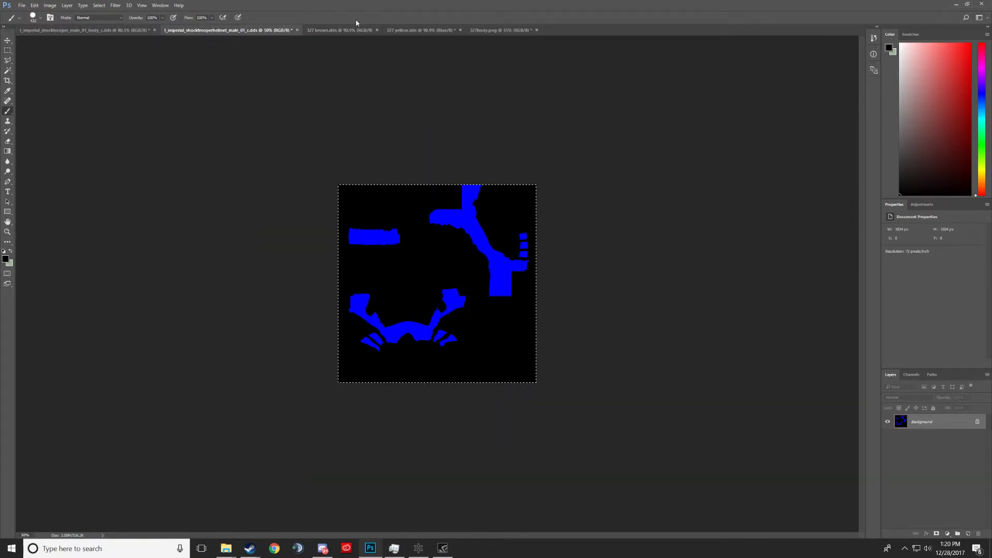
click(485, 30)
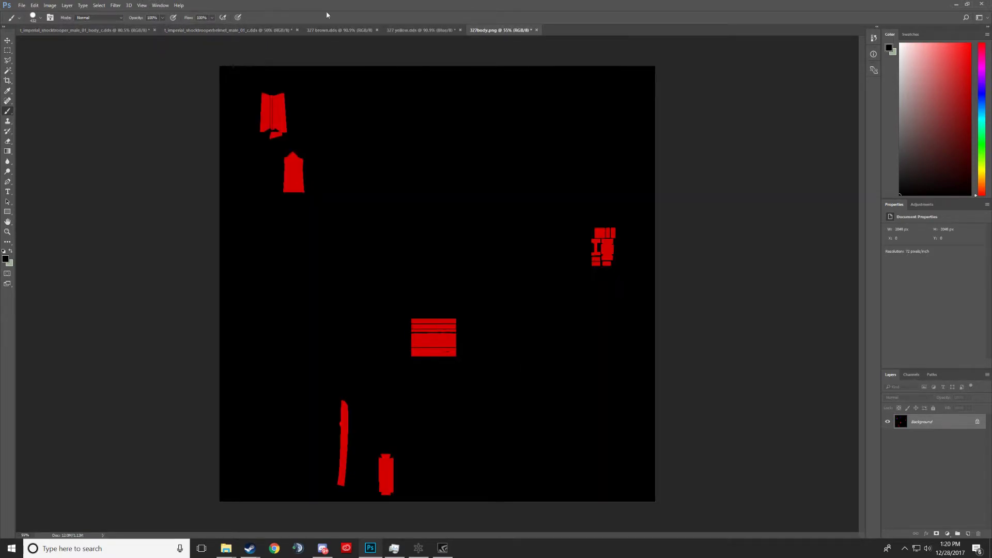
Step: Open 212 meme.png in Photoshop, then close it again
click(22, 6)
click(31, 26)
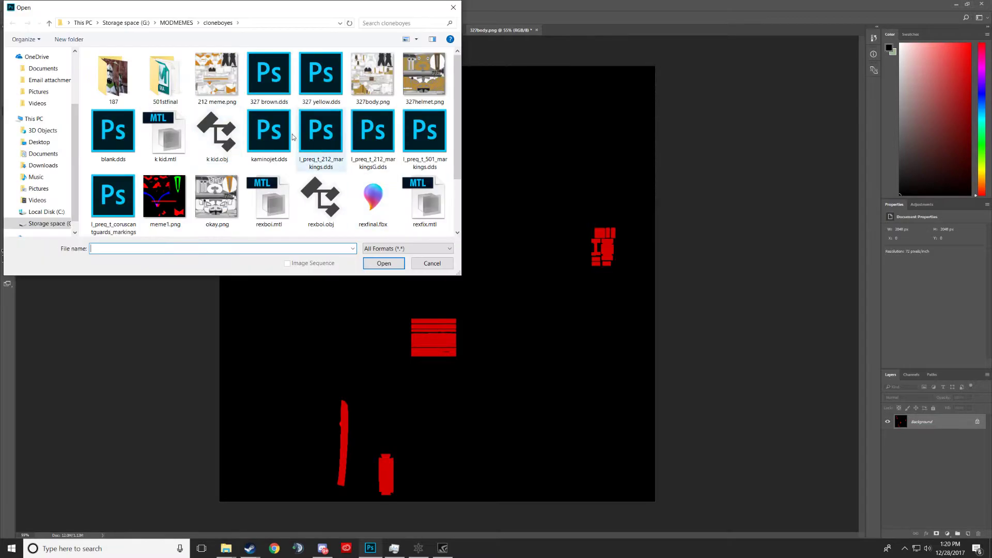
click(200, 79)
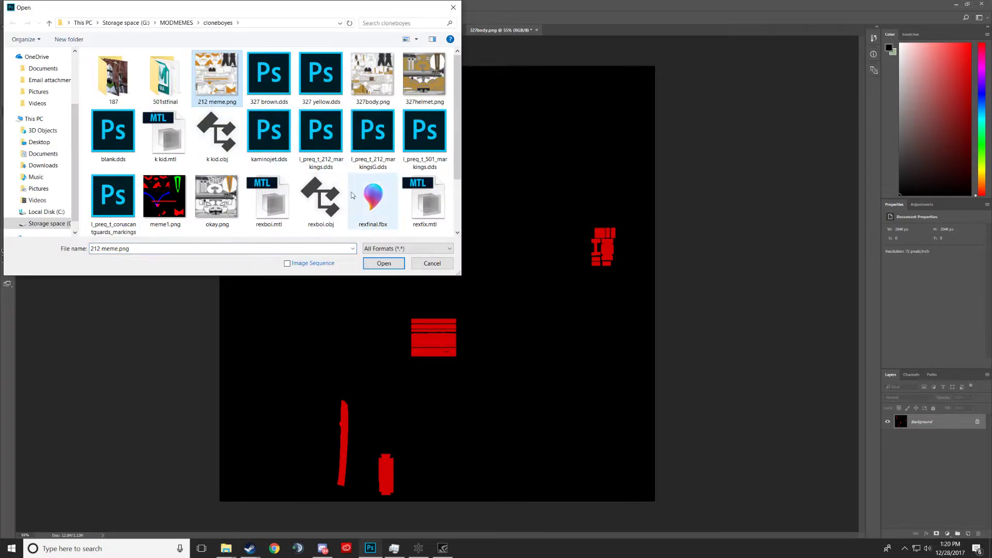
click(383, 263)
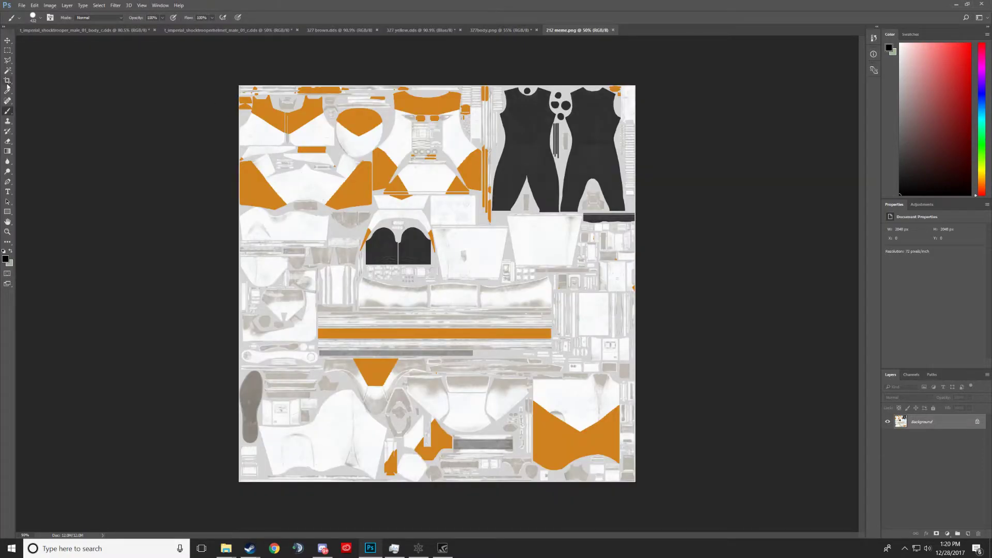
click(613, 30)
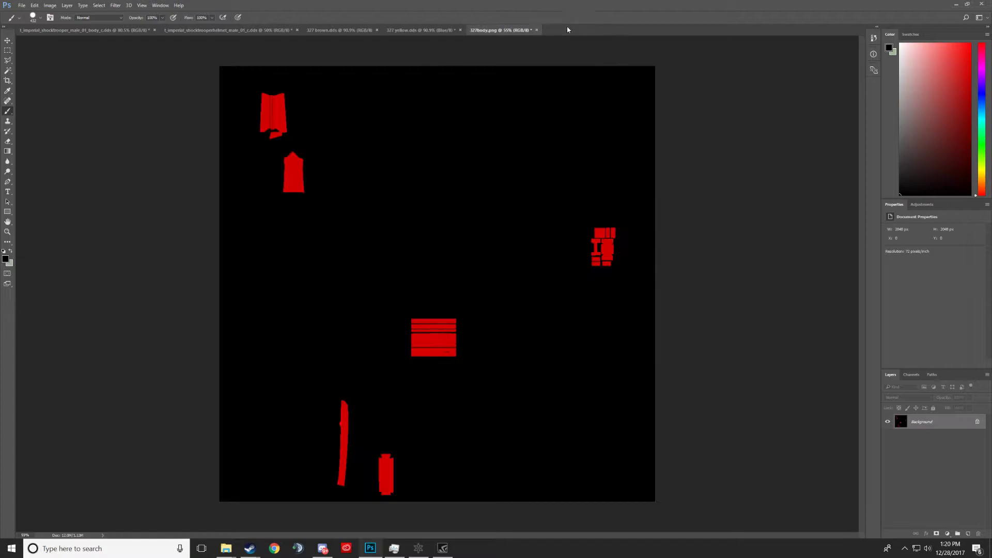
Step: Open 327helmet.png from the cloneboyes folder
click(22, 5)
click(31, 24)
click(427, 91)
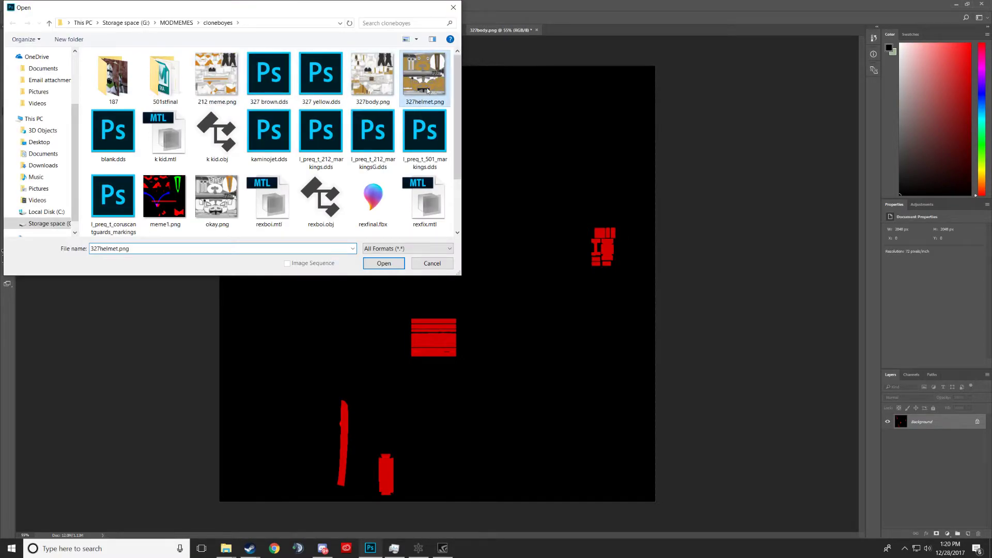
click(384, 263)
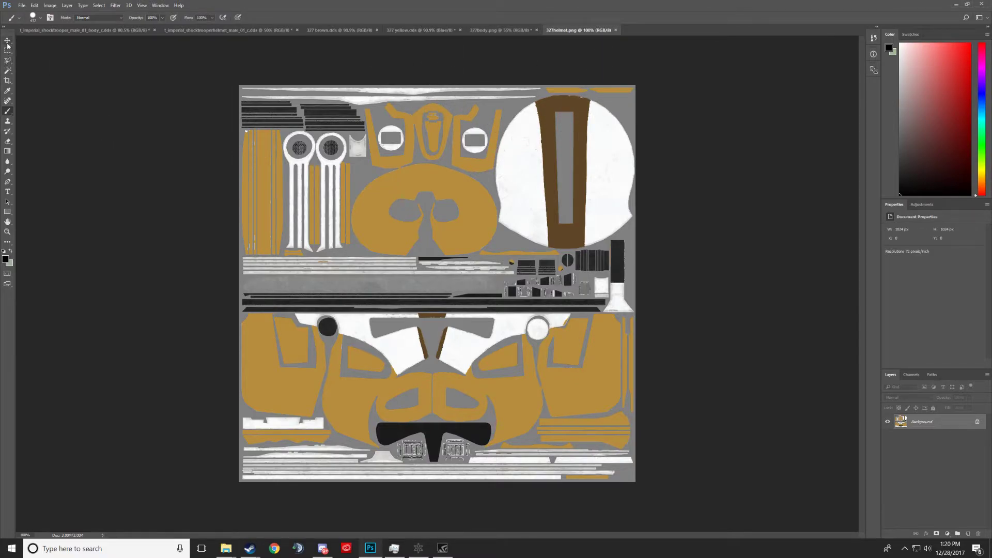
click(5, 72)
Step: Quick-select the brown circle strip and lower-centre brown shapes, then start a new layer
click(39, 71)
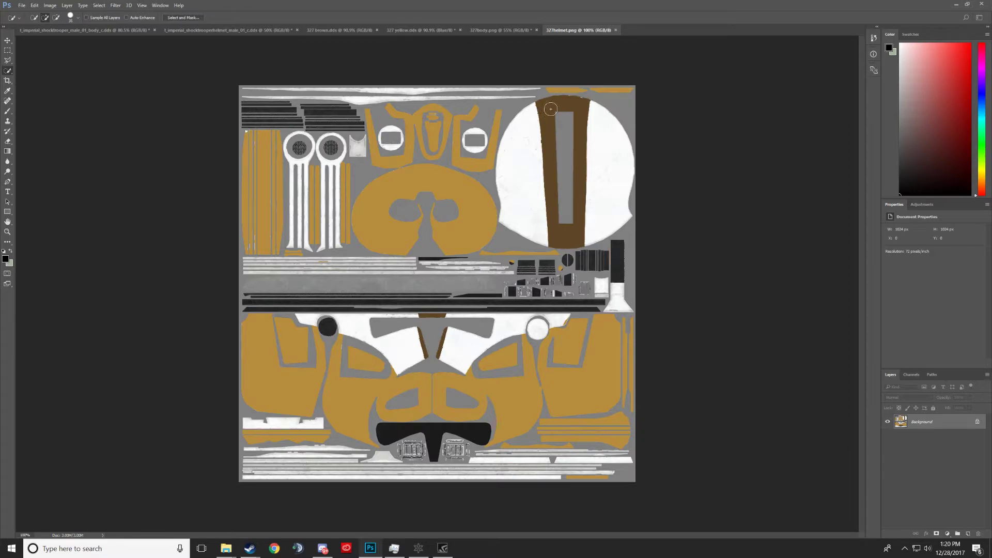
click(550, 109)
key(ctrl+d)
mouse_move(581, 160)
mouse_down()
mouse_move(579, 198)
mouse_move(546, 115)
mouse_move(568, 139)
mouse_up()
scroll(430, 321, up, 5)
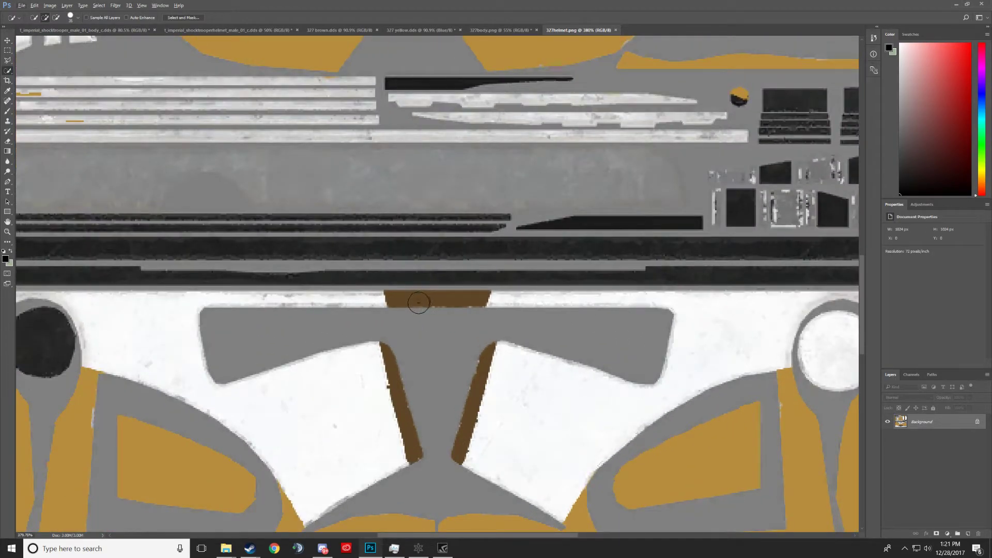
mouse_move(418, 302)
mouse_down()
mouse_move(398, 294)
mouse_move(420, 340)
mouse_up()
scroll(420, 340, down, 3)
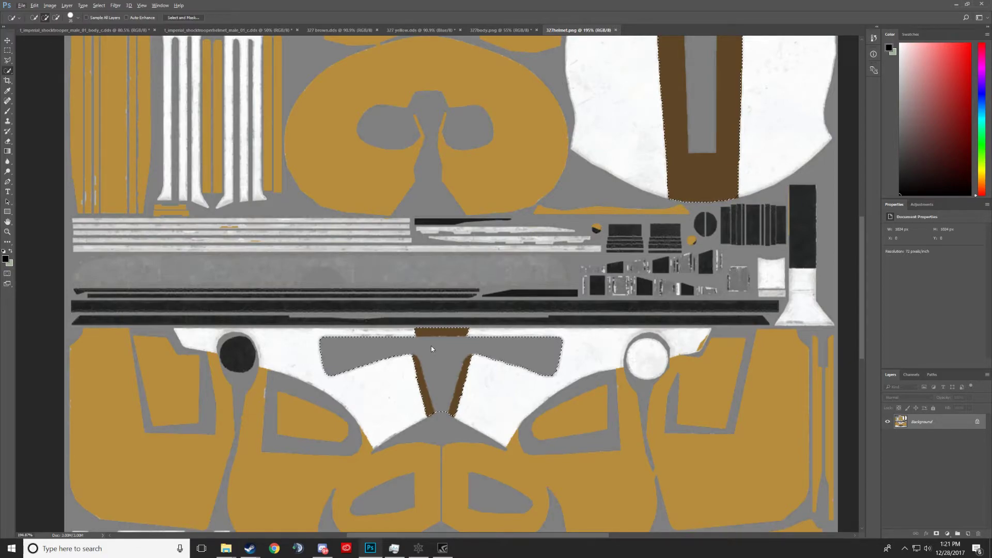
scroll(432, 348, down, 3)
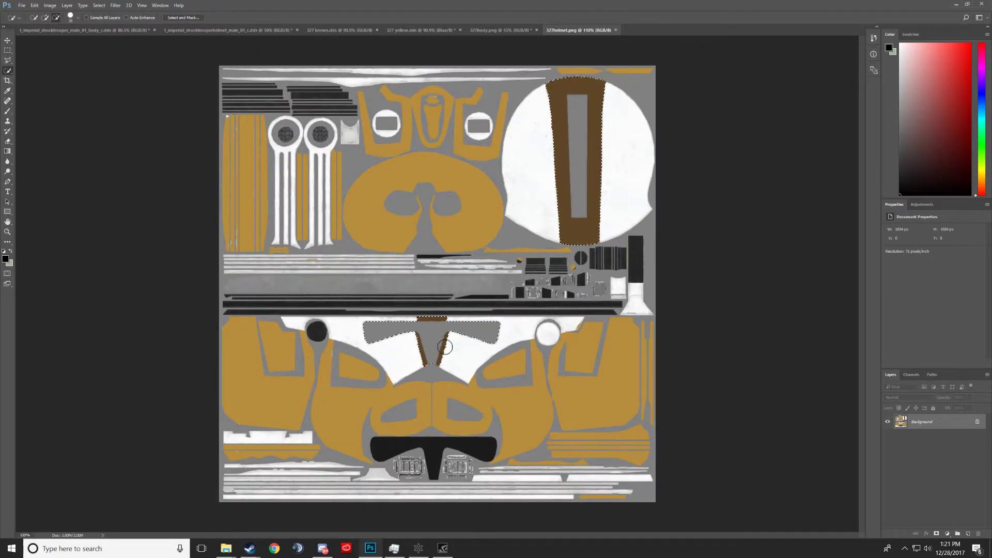
key(ctrl+shift+n)
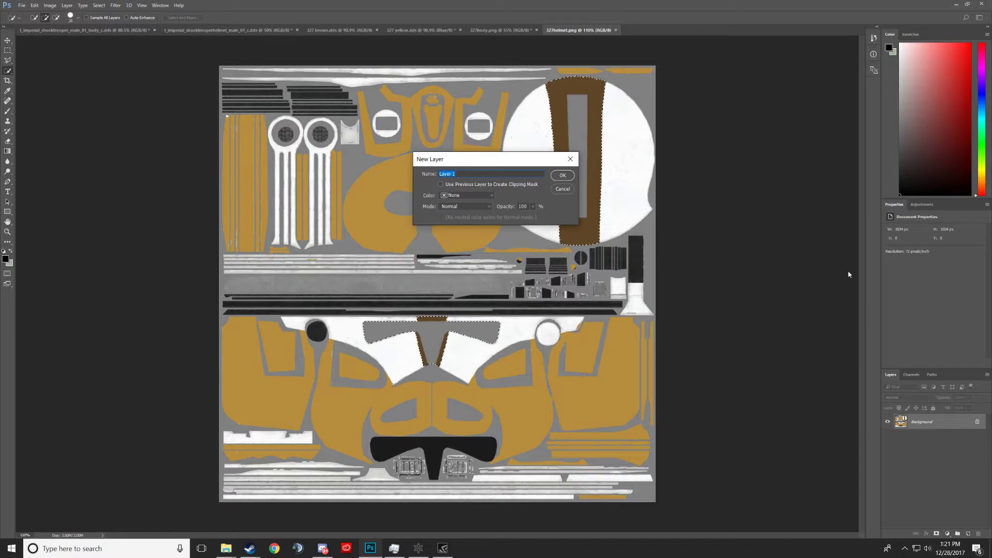
Step: Create Layer 1 and brush the Background layer black
click(562, 175)
click(934, 438)
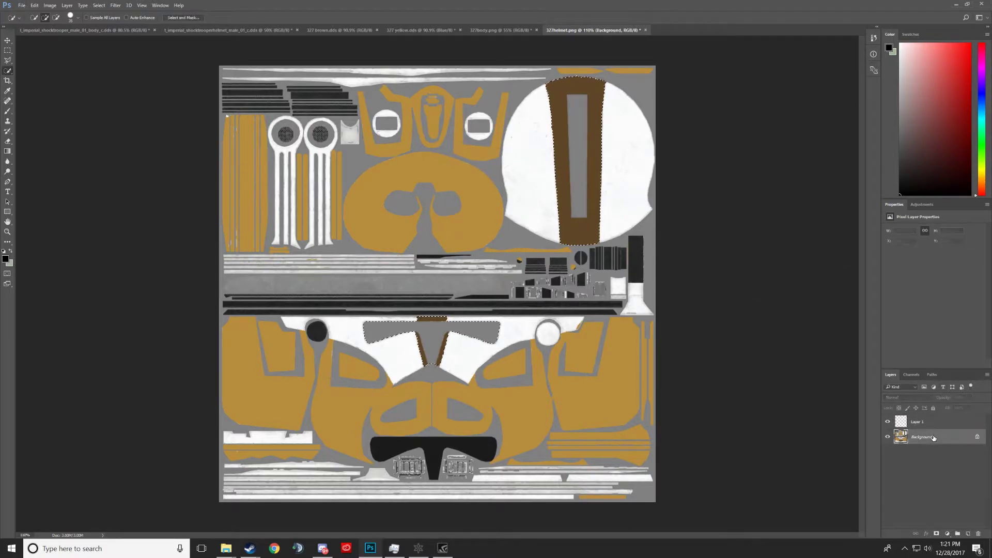
click(927, 423)
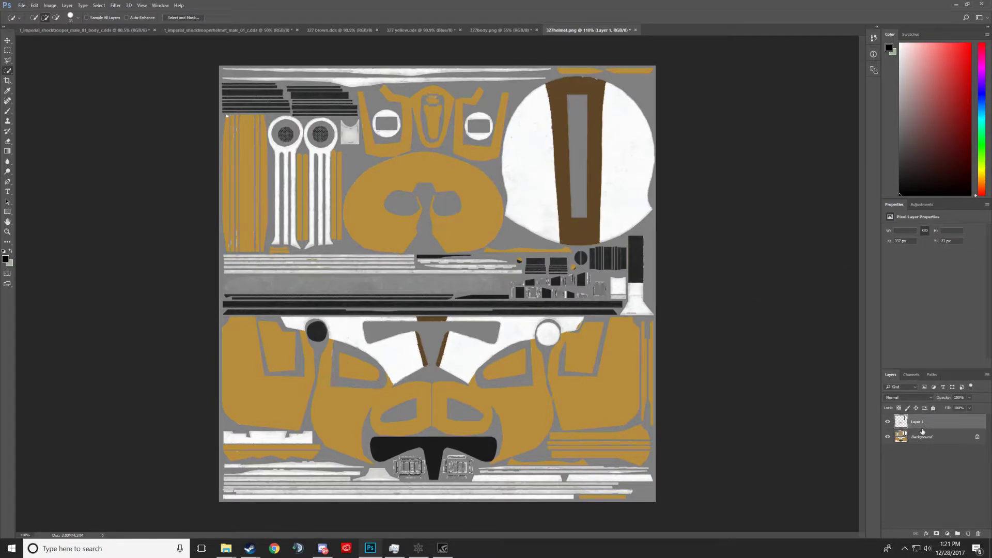
click(920, 439)
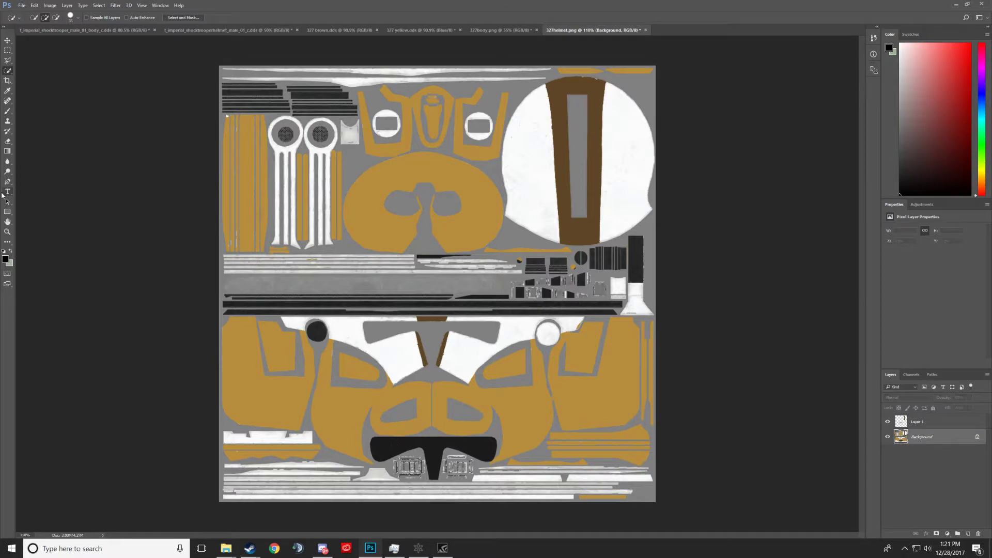
click(7, 111)
mouse_move(506, 155)
mouse_down()
mouse_move(620, 124)
mouse_move(554, 232)
mouse_move(332, 491)
mouse_move(122, 436)
mouse_up()
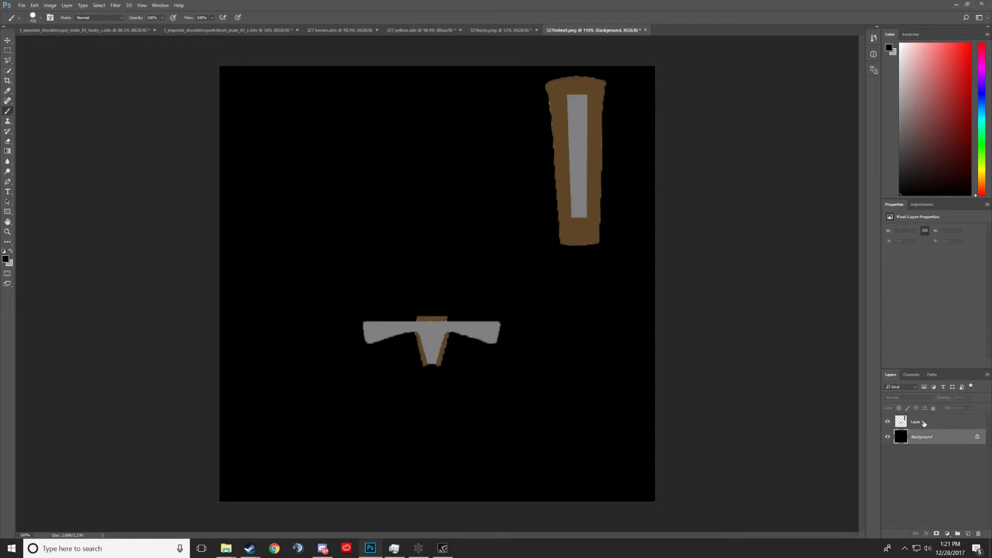
Step: Try quick-selecting the grey T shape on Layer 1, then deselect
click(7, 70)
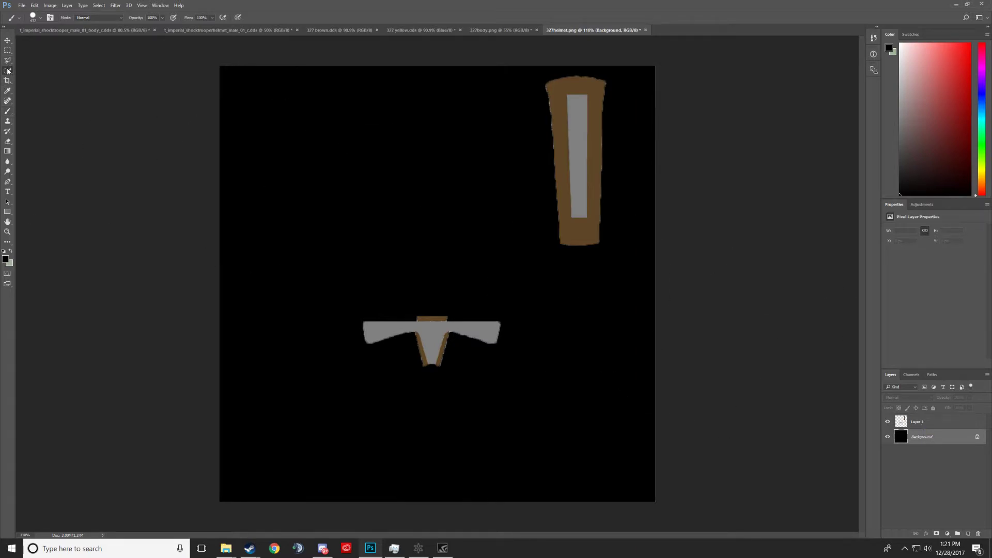
click(437, 330)
mouse_move(434, 330)
mouse_down()
mouse_move(360, 327)
mouse_move(409, 344)
mouse_up()
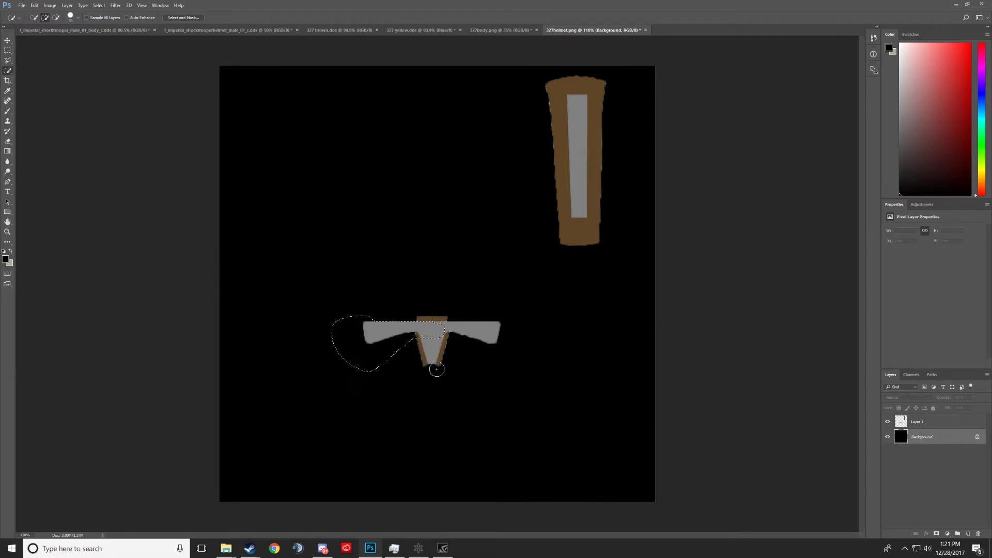
click(919, 426)
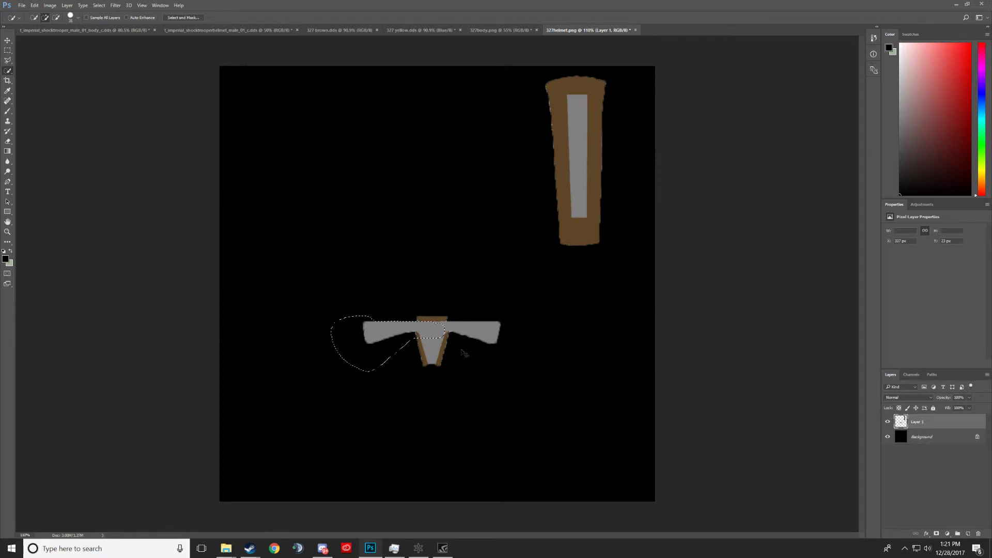
click(445, 328)
key(ctrl+d)
Step: Magic Wand and delete the grey T fill and the grey bar, then deselect
right_click(9, 72)
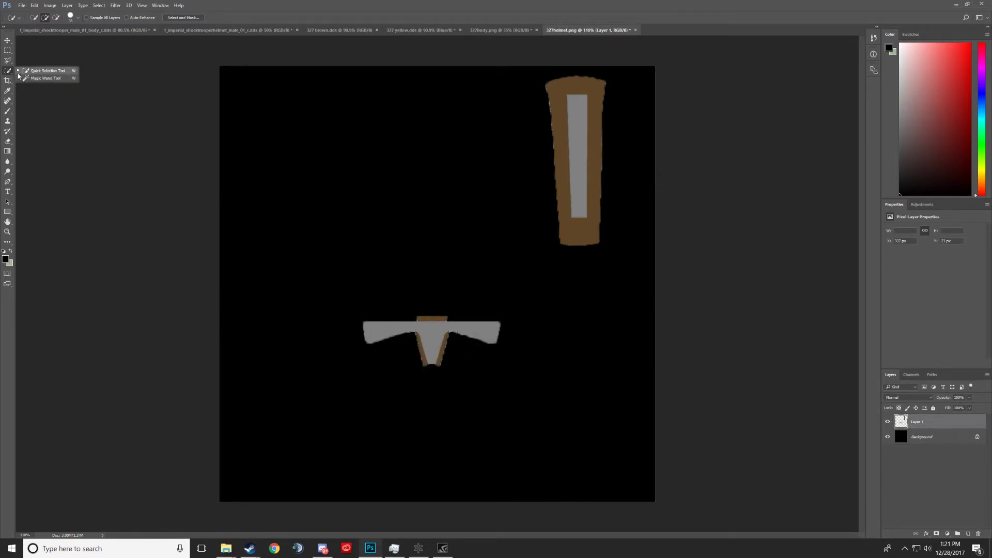
click(36, 80)
click(439, 339)
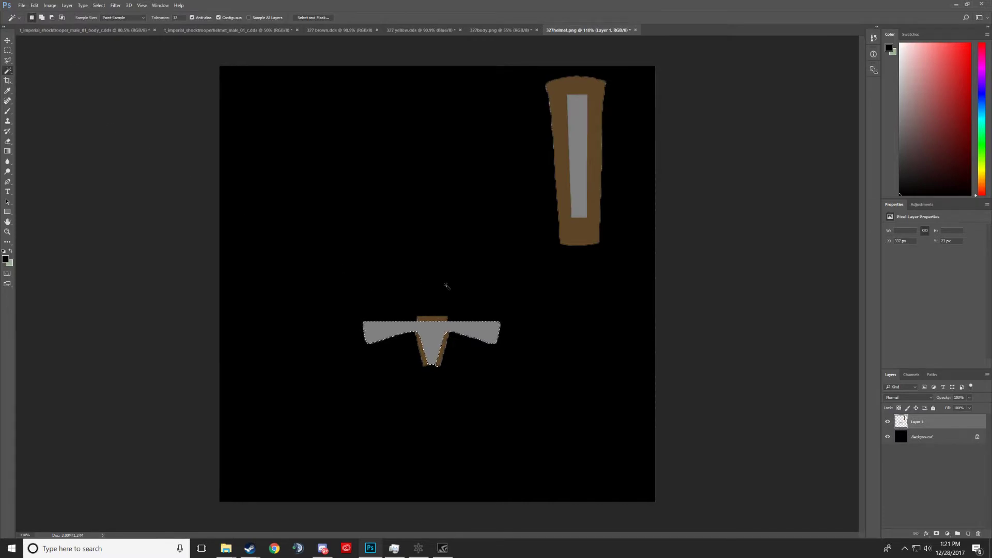
key(Delete)
click(582, 150)
key(Delete)
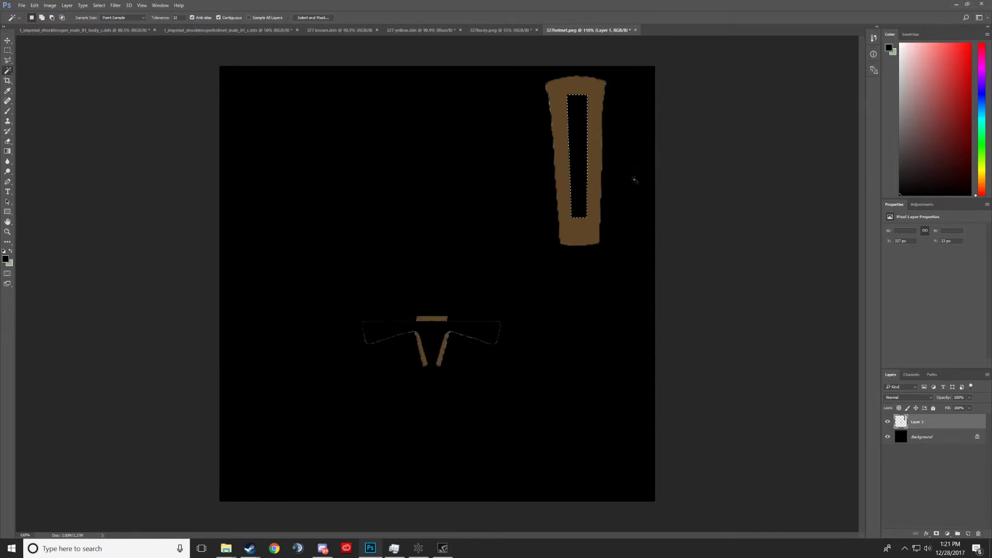
key(ctrl+d)
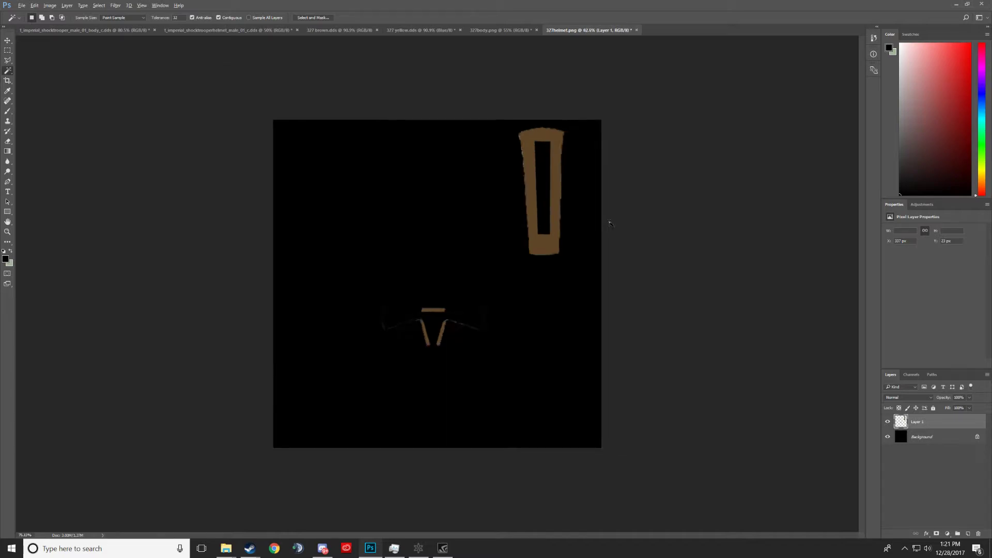
click(911, 375)
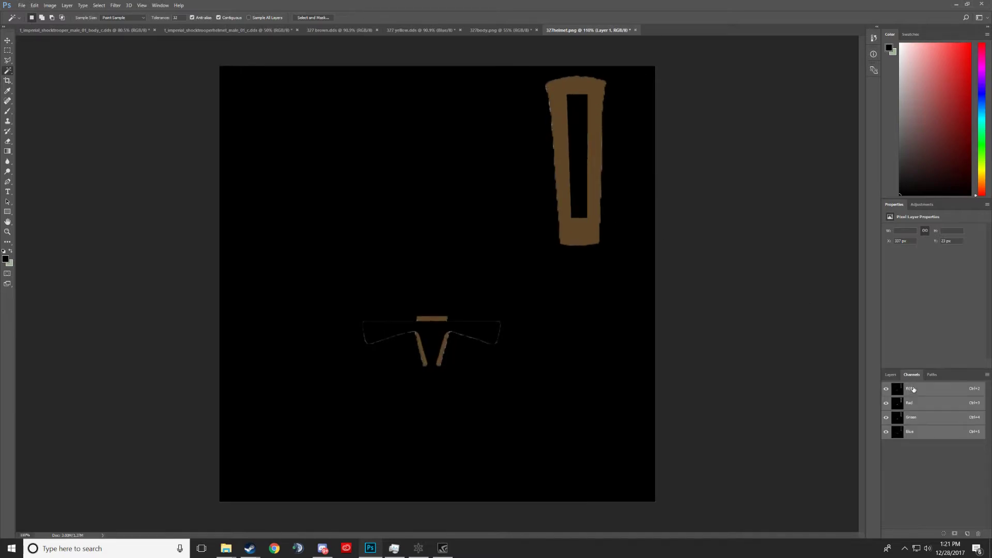
Step: Paint the Red and Blue channels solid black, leaving the Green channel selected
click(891, 377)
click(909, 377)
click(915, 404)
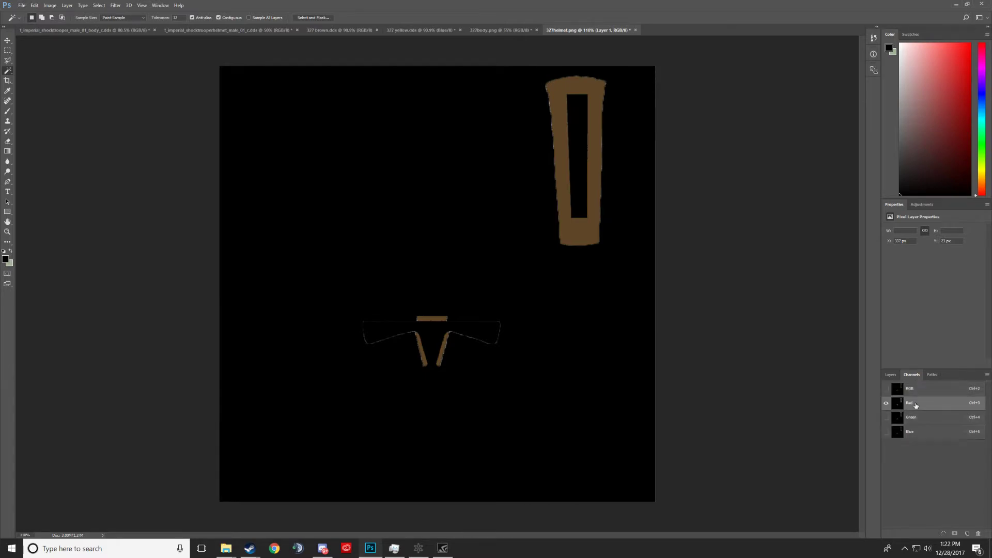
click(920, 417)
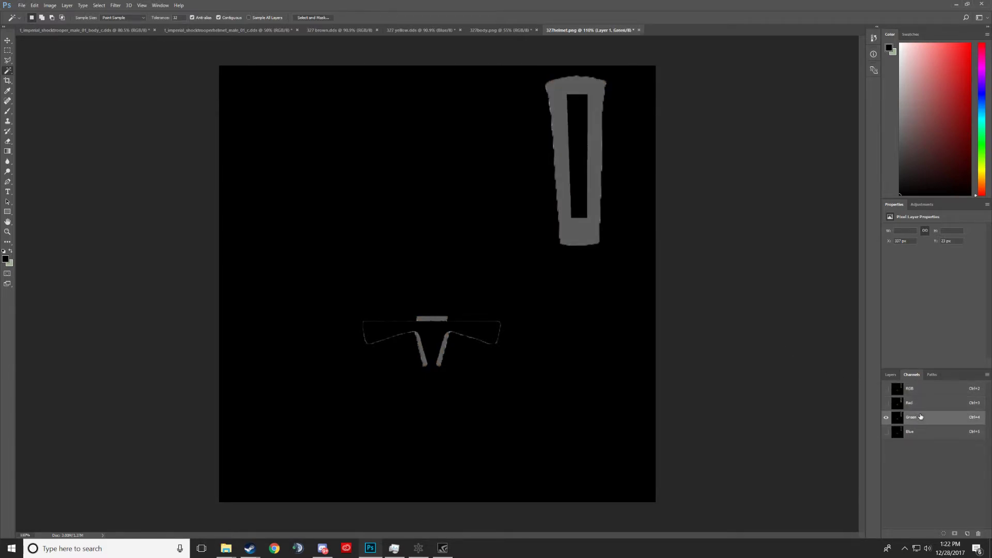
click(912, 406)
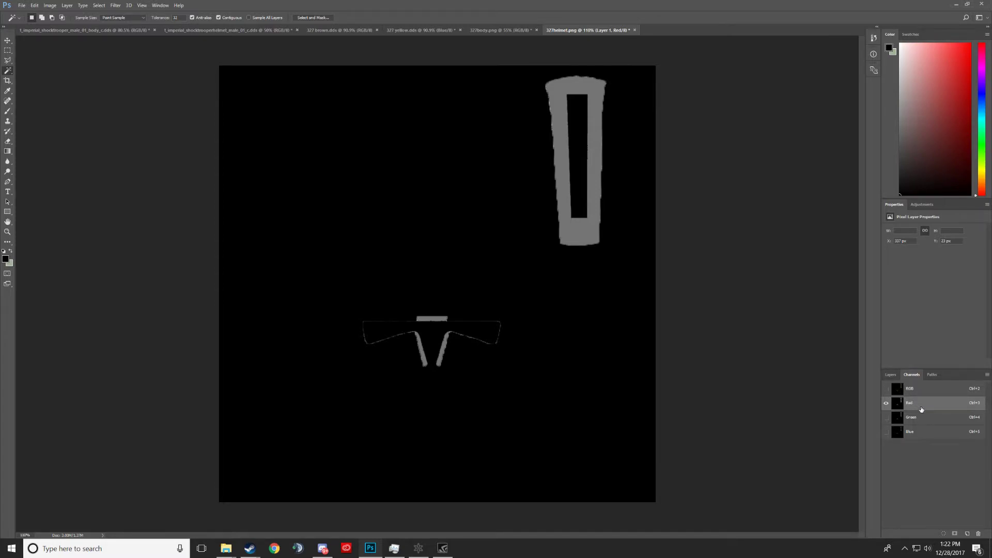
click(8, 111)
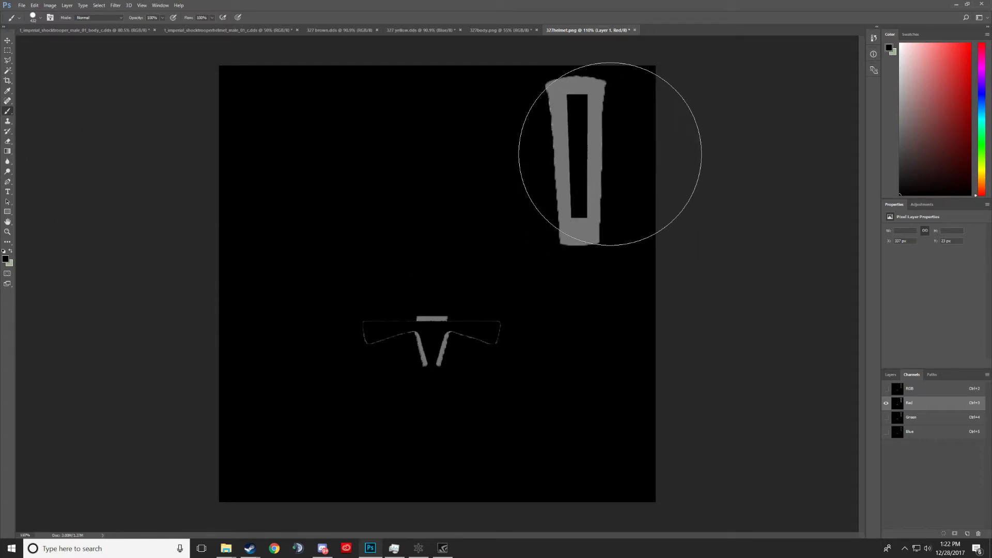
mouse_move(615, 155)
mouse_down()
mouse_move(445, 321)
mouse_move(638, 227)
mouse_up()
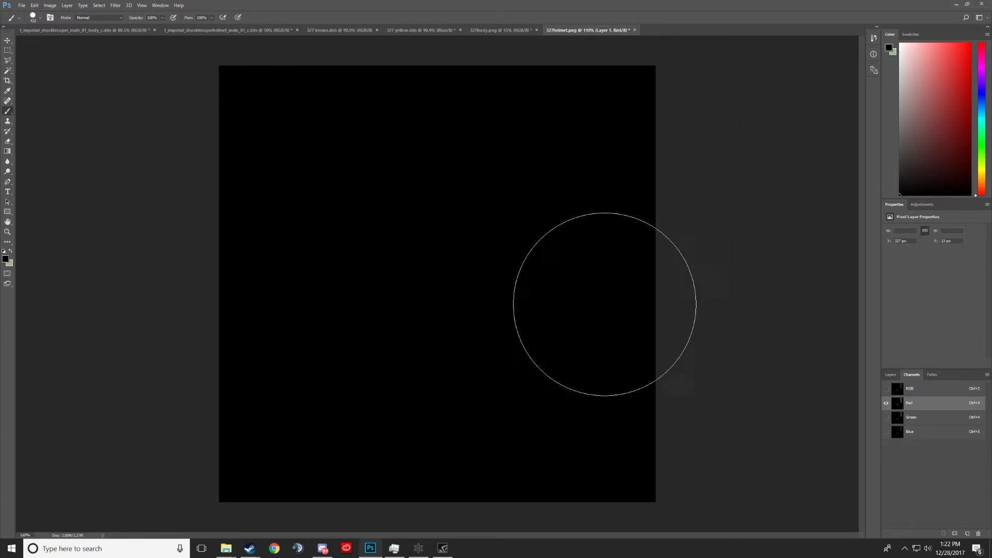
click(932, 432)
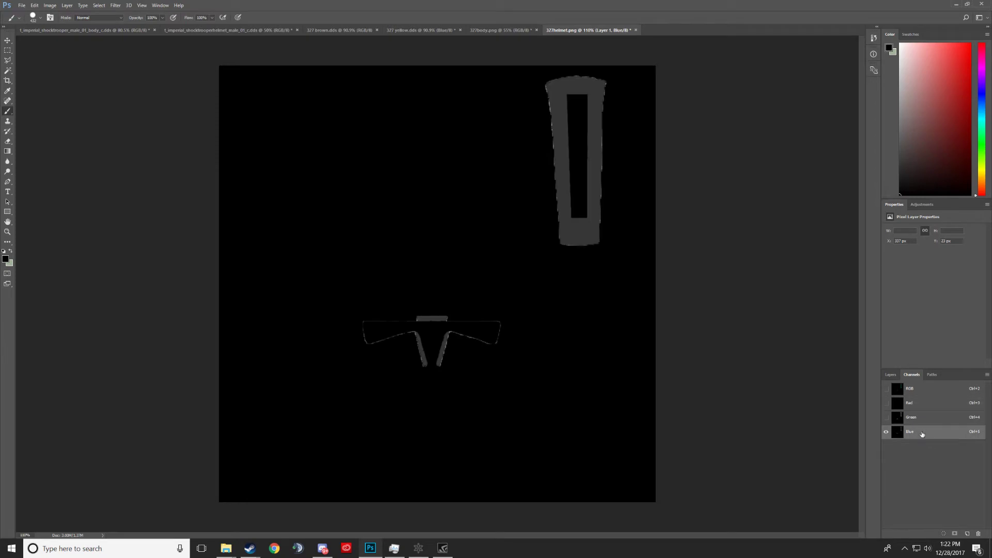
mouse_move(620, 217)
mouse_down()
mouse_move(607, 122)
mouse_move(312, 387)
mouse_move(435, 405)
mouse_up()
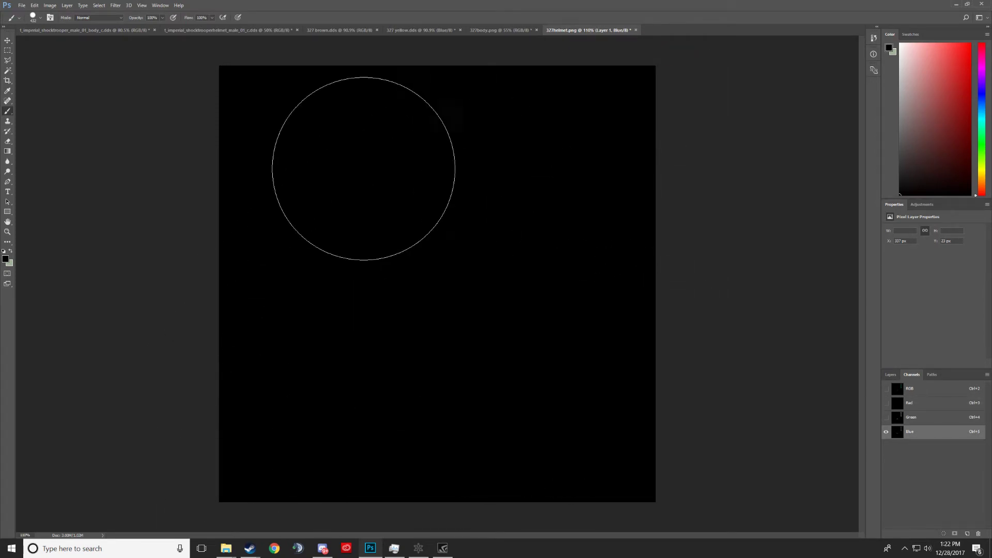
click(898, 420)
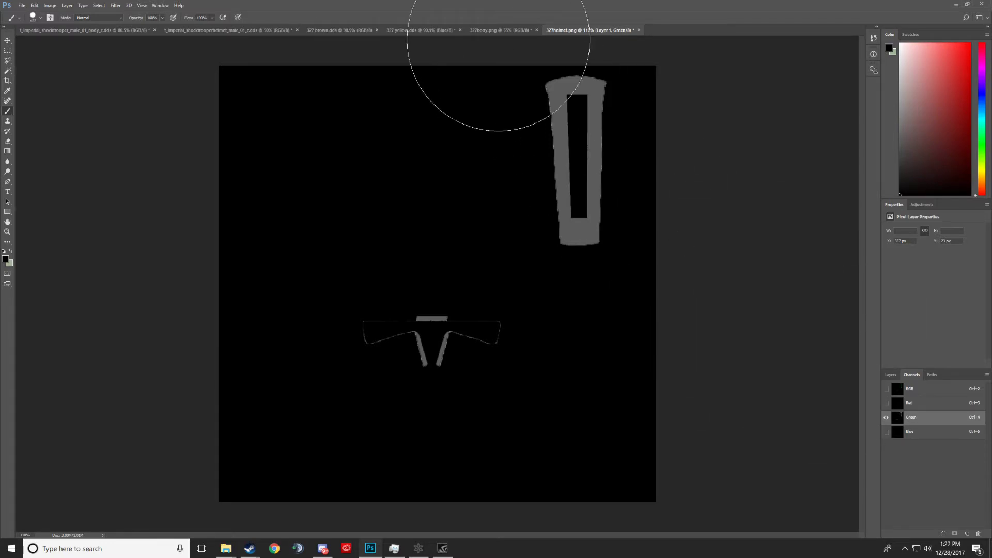
Step: Set Brightness to 150 on the Green channel, then restore the RGB view and Layers panel
click(50, 5)
mouse_move(65, 29)
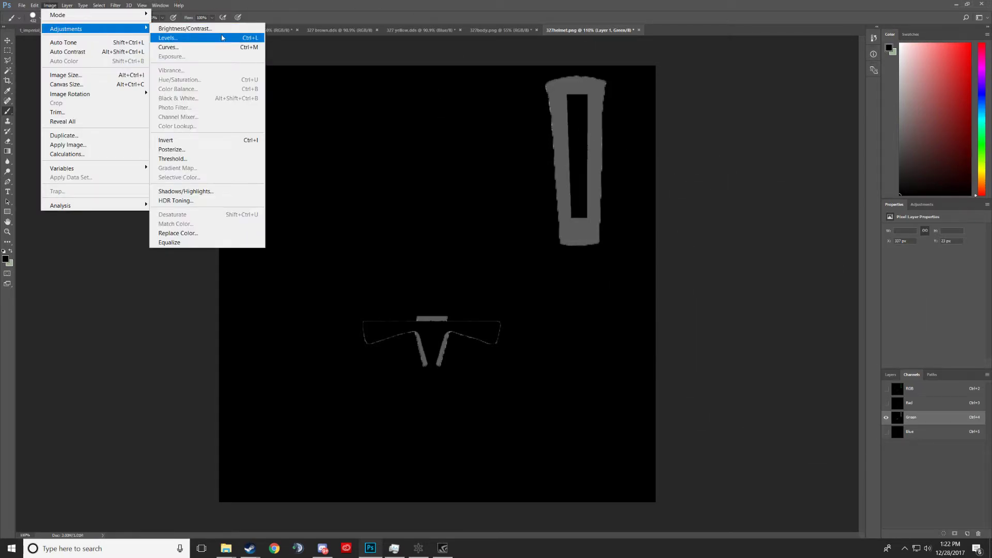
click(178, 28)
drag(481, 181, 585, 192)
click(539, 175)
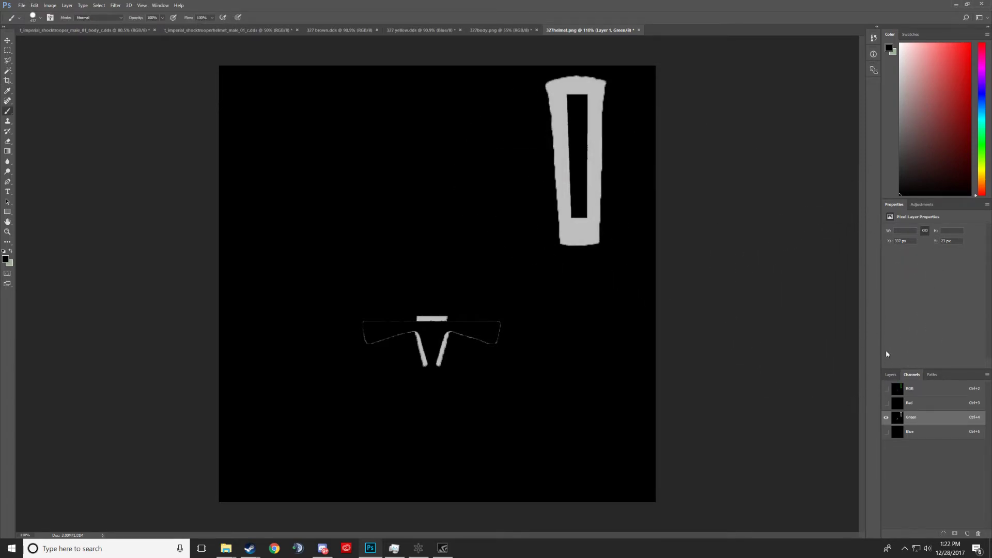
click(889, 375)
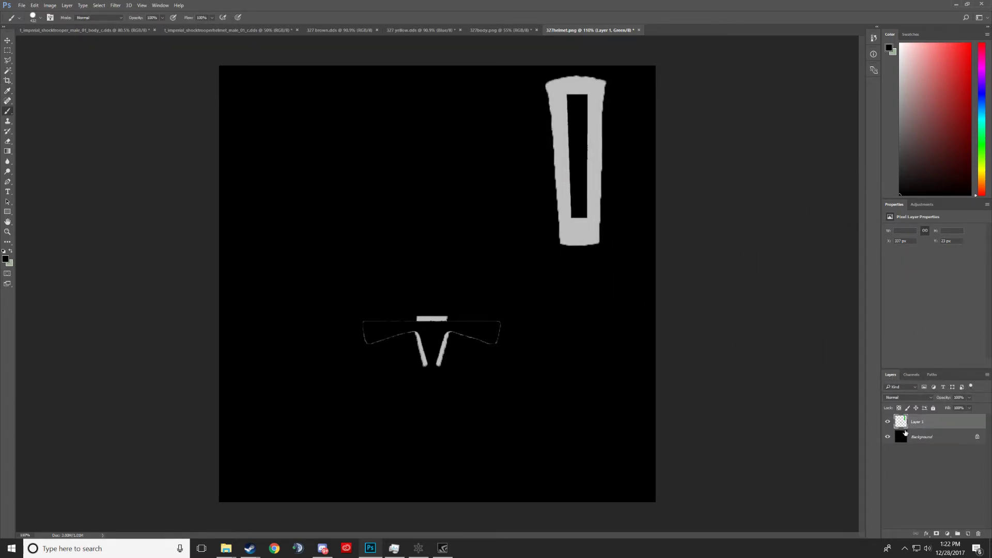
click(911, 374)
click(887, 389)
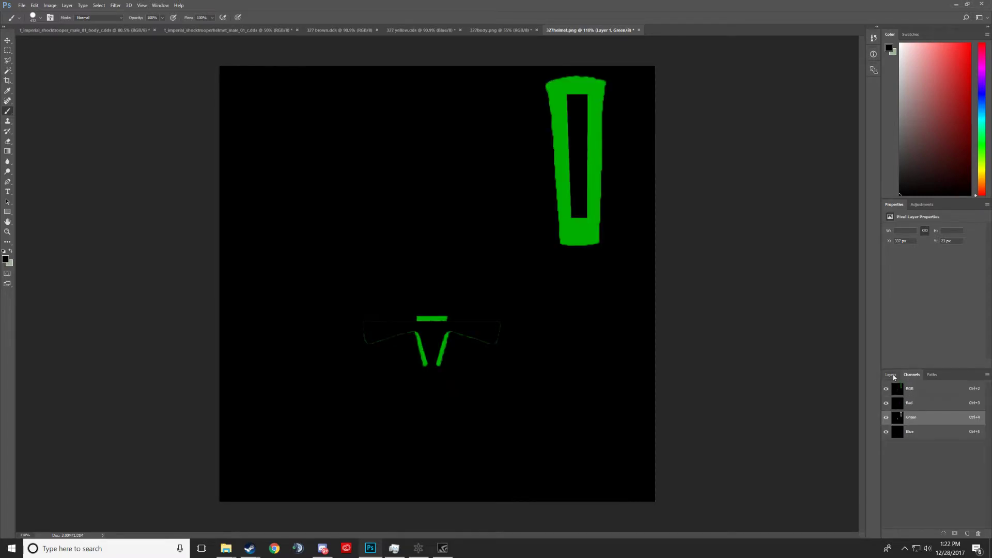
click(890, 375)
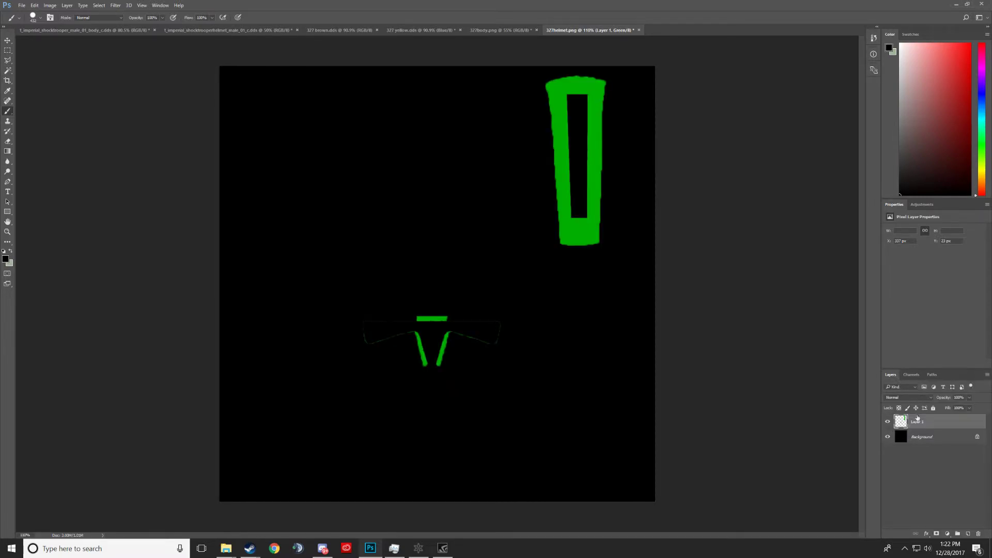
Step: Flatten Layer 1 into the Background of 327helmet.png
click(35, 5)
mouse_move(70, 5)
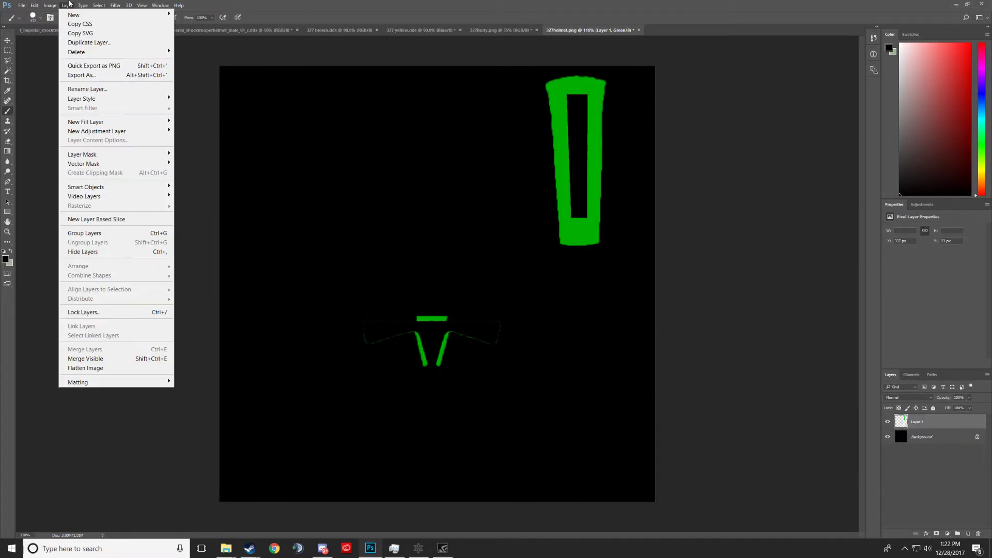
click(109, 368)
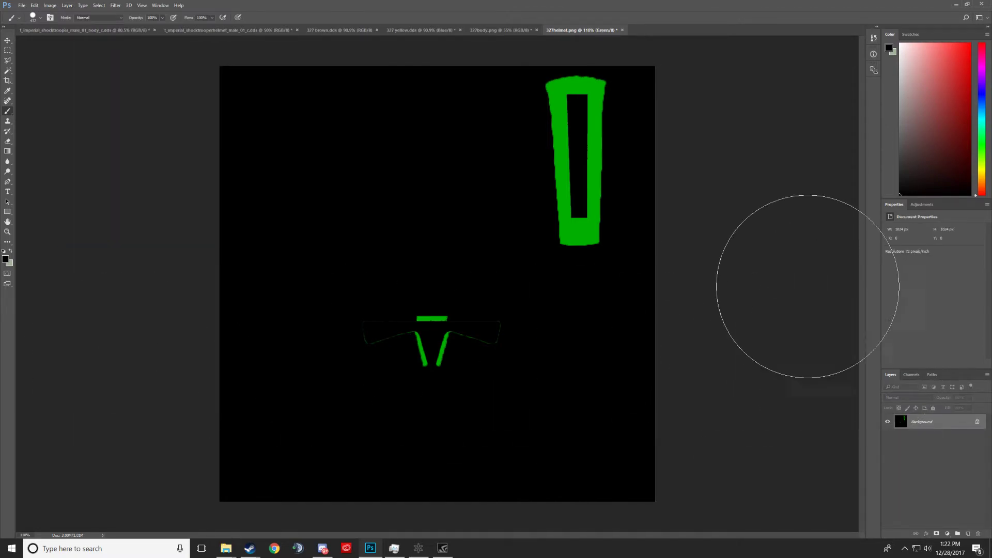
click(50, 5)
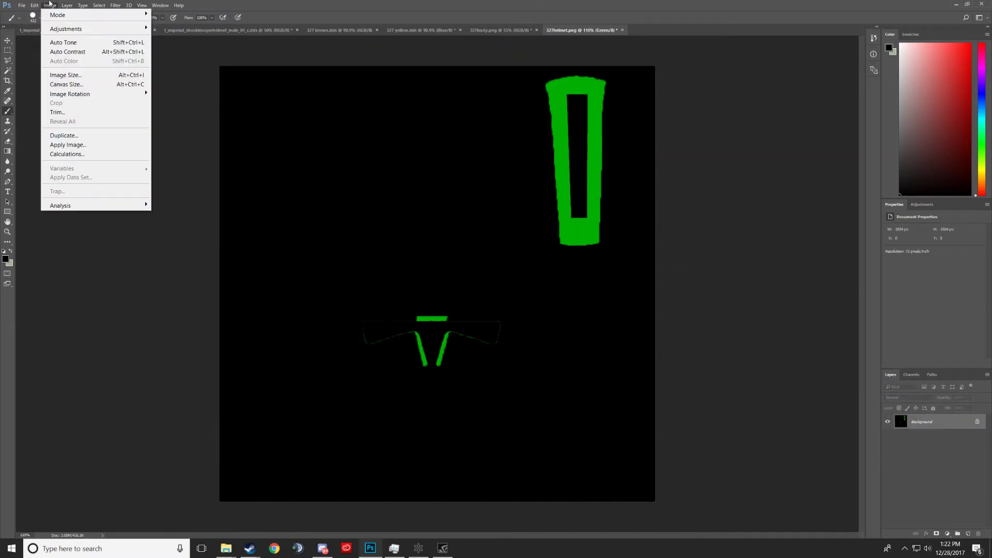
click(50, 5)
click(50, 5)
click(50, 5)
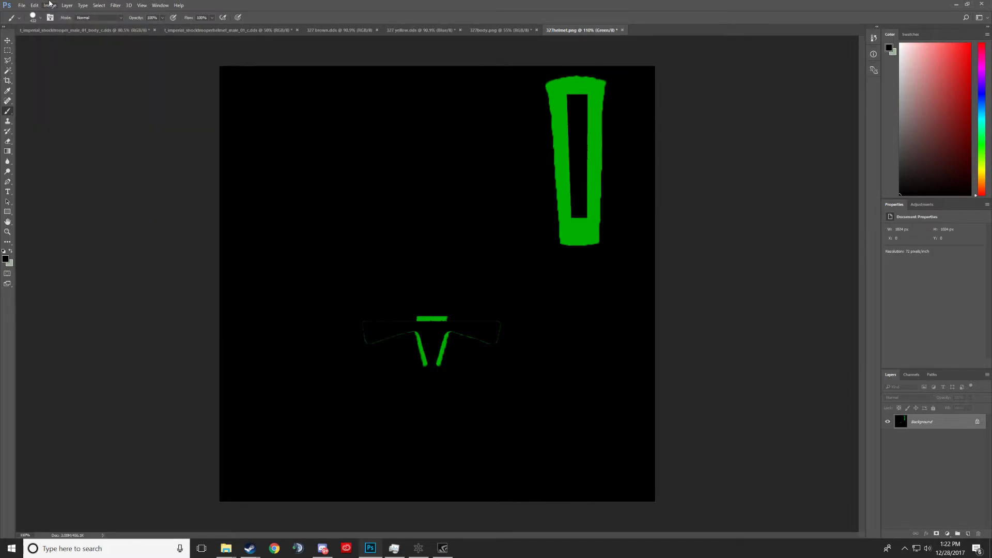
click(49, 5)
click(50, 5)
Step: Marquee-select the whole 327helmet.png canvas and view the shocktrooper body texture
click(7, 51)
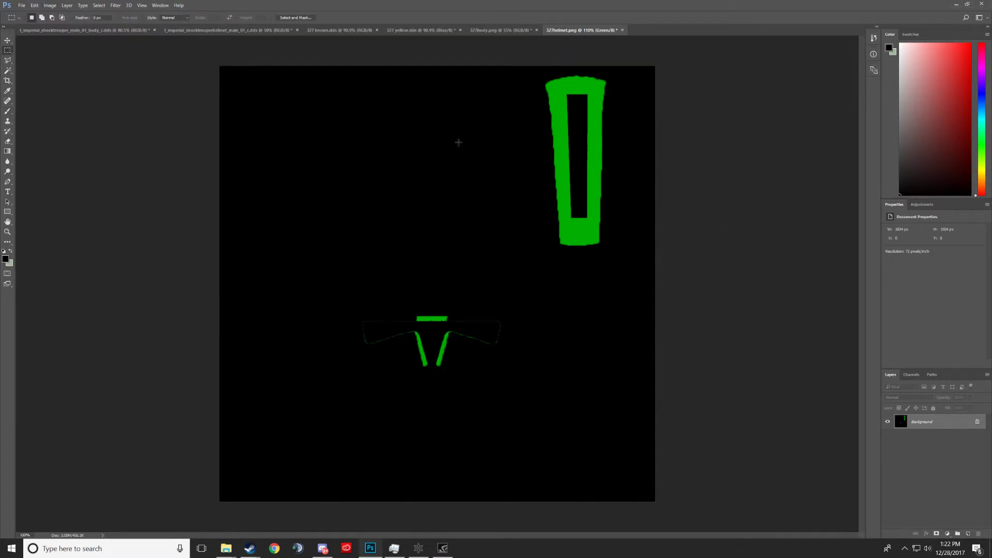
key(ctrl+shift+Tab)
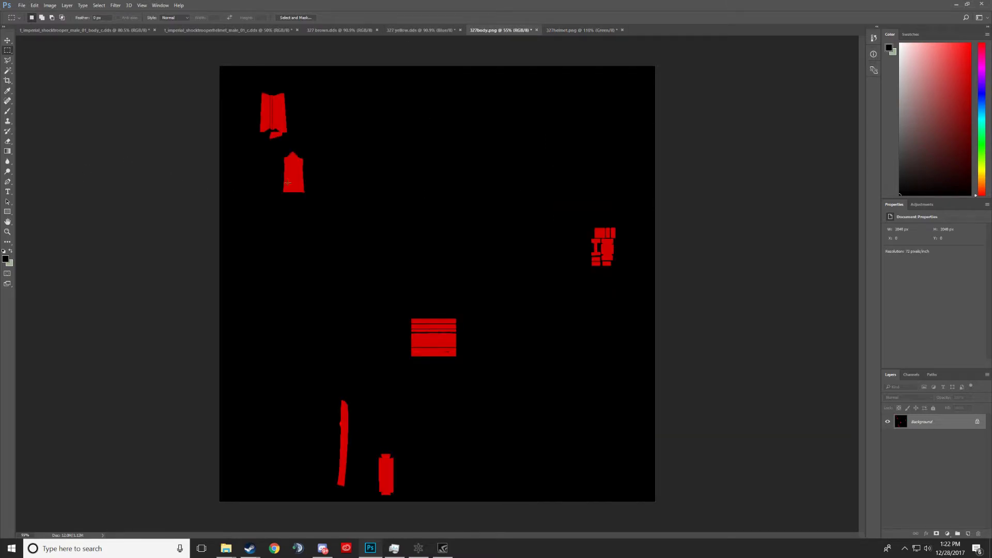
click(420, 31)
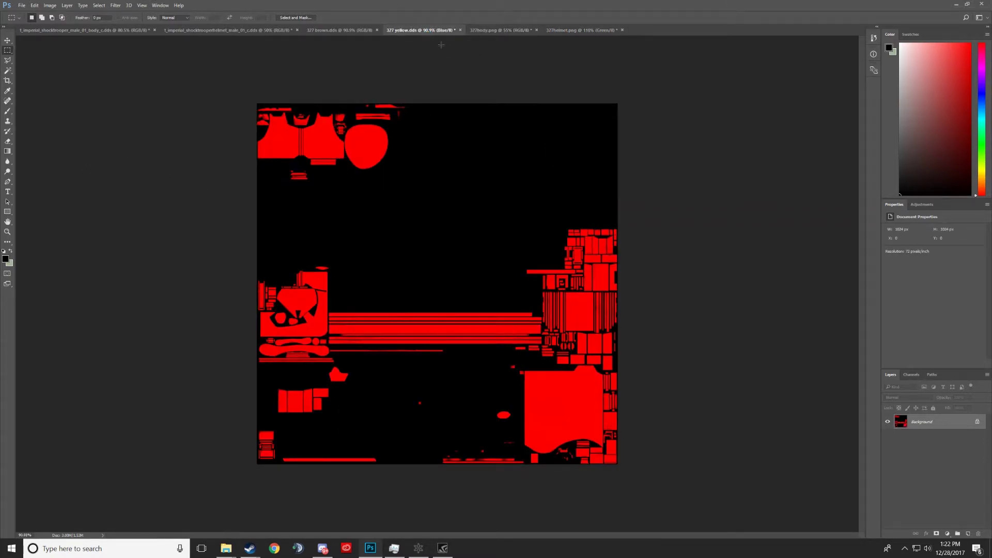
click(568, 32)
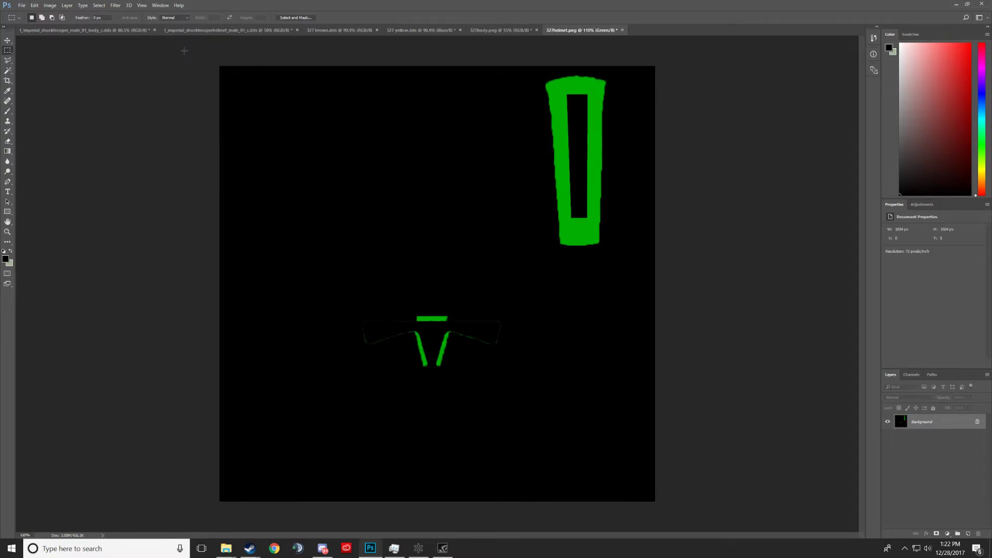
drag(184, 51, 770, 519)
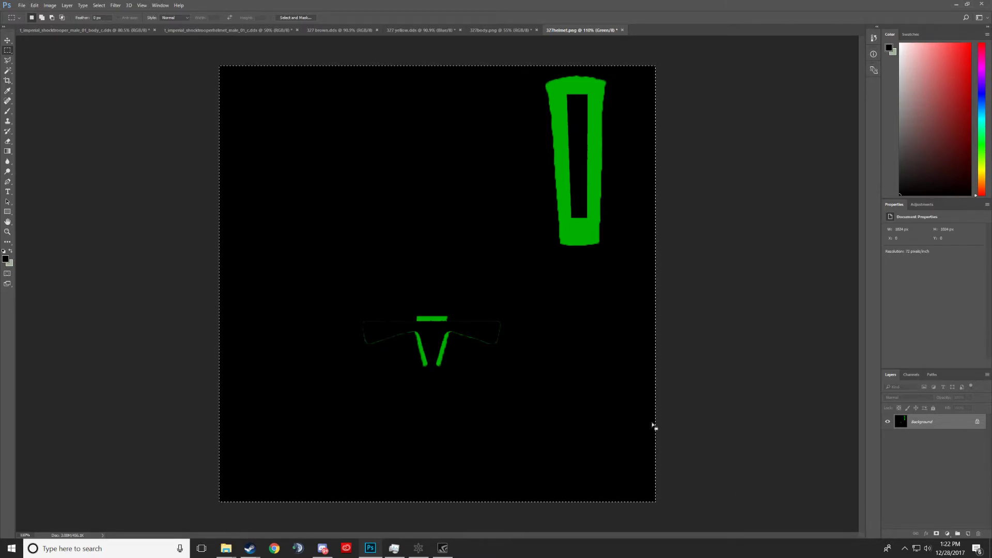
click(186, 31)
Step: Try pasting the helmet markings into 327body, then undo the paste
click(126, 32)
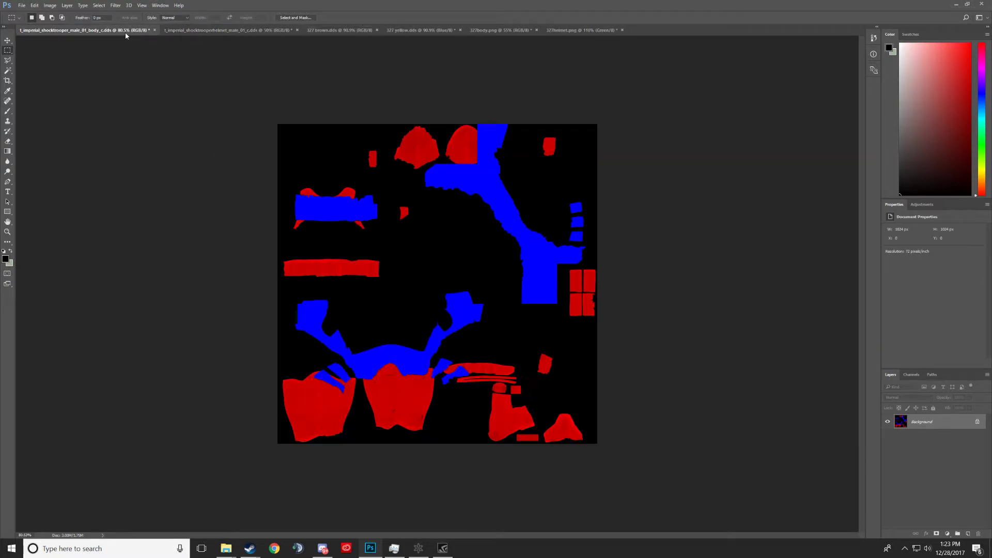
click(426, 30)
click(496, 31)
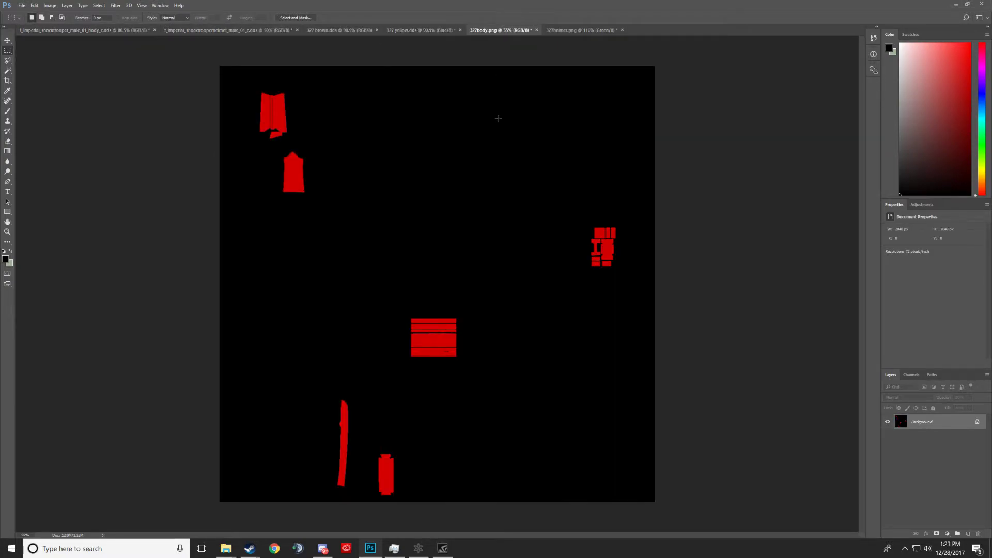
key(ctrl+v)
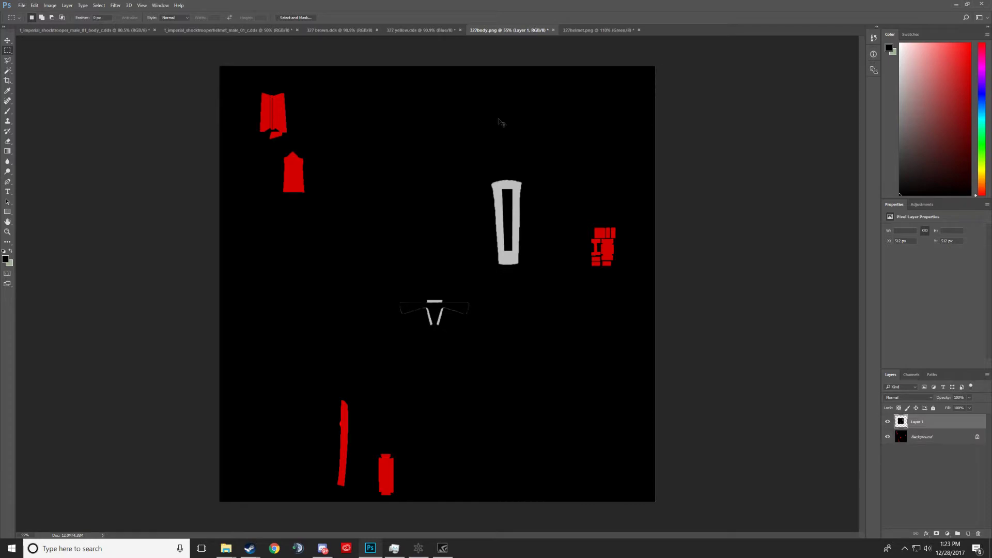
key(ctrl+z)
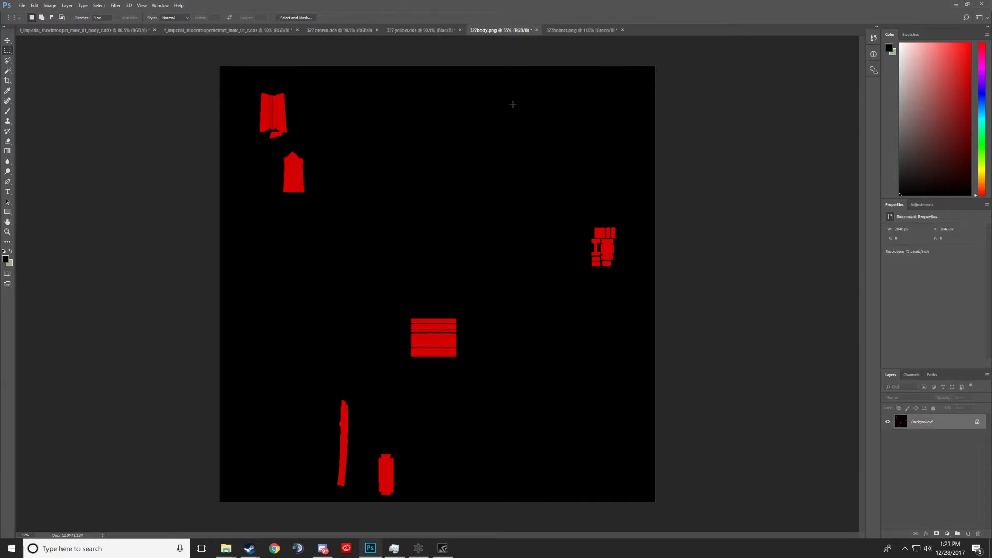
click(558, 31)
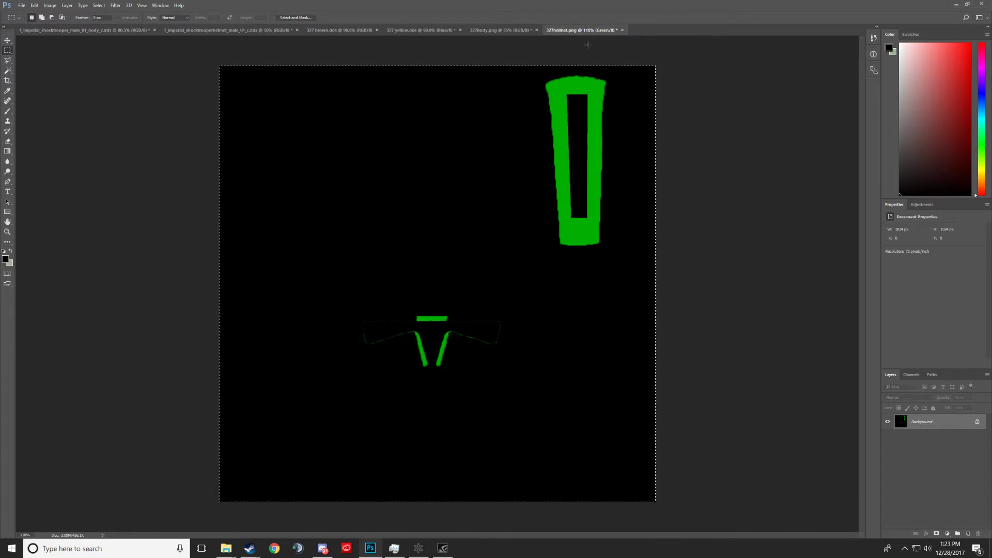
Step: Resize 327body.png to 1024 pixels wide with Image Size
click(498, 30)
click(49, 5)
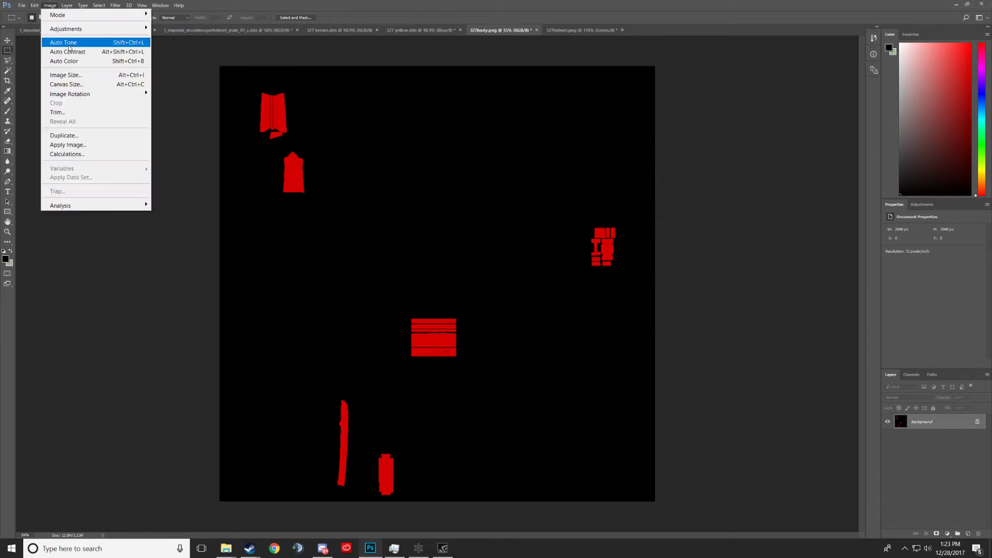
click(72, 74)
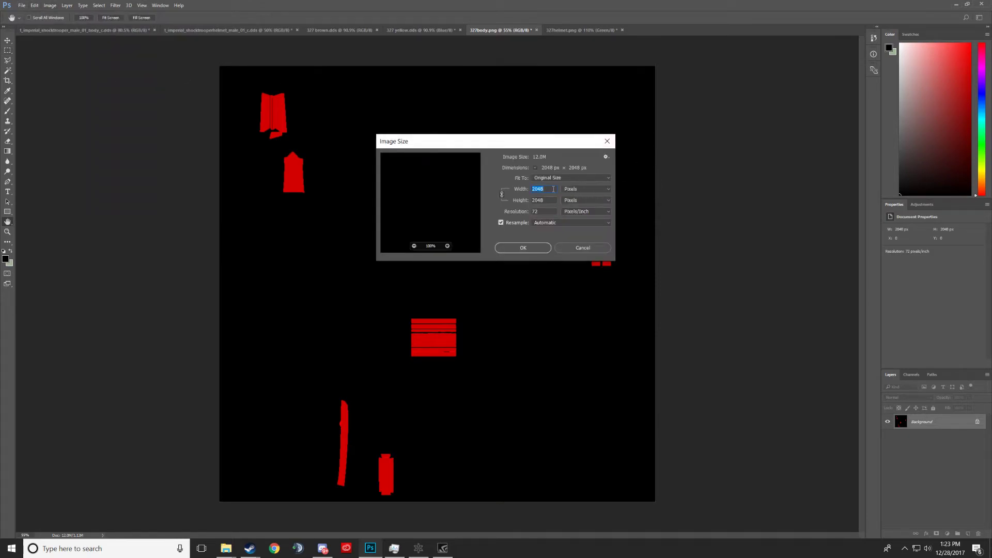
text(1024)
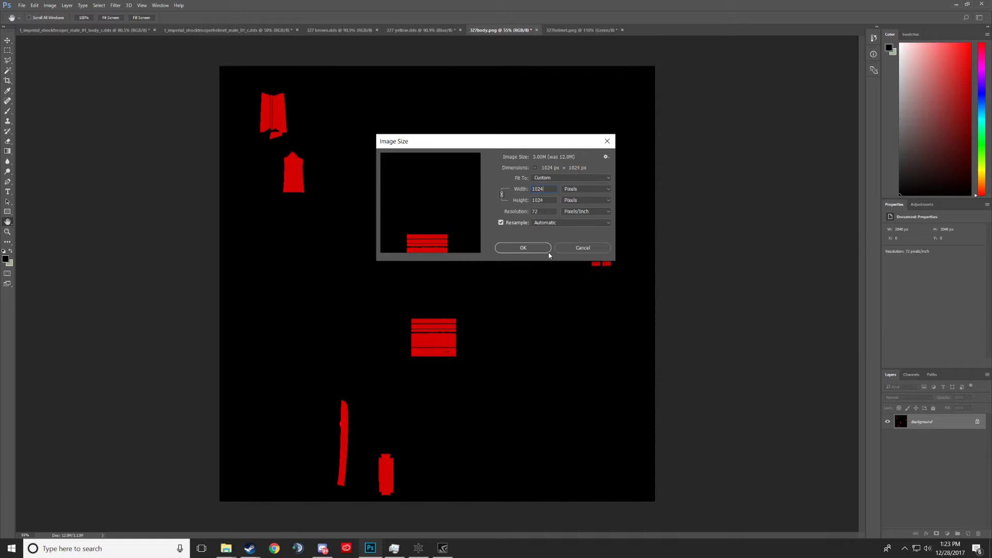
click(523, 247)
Step: Select all of 327helmet.png, paste it into 327body as a layer, then undo
key(ctrl+Tab)
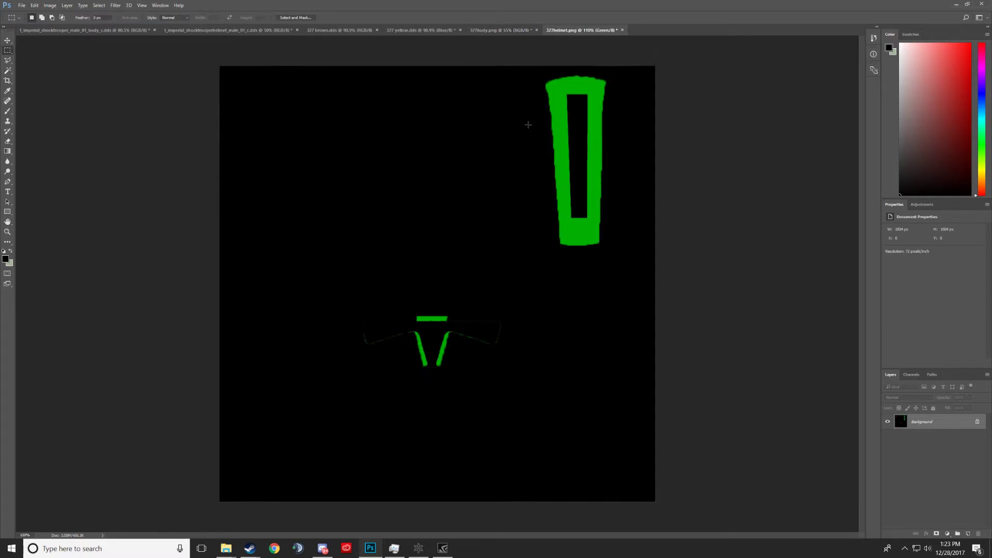
drag(209, 40, 756, 487)
click(508, 32)
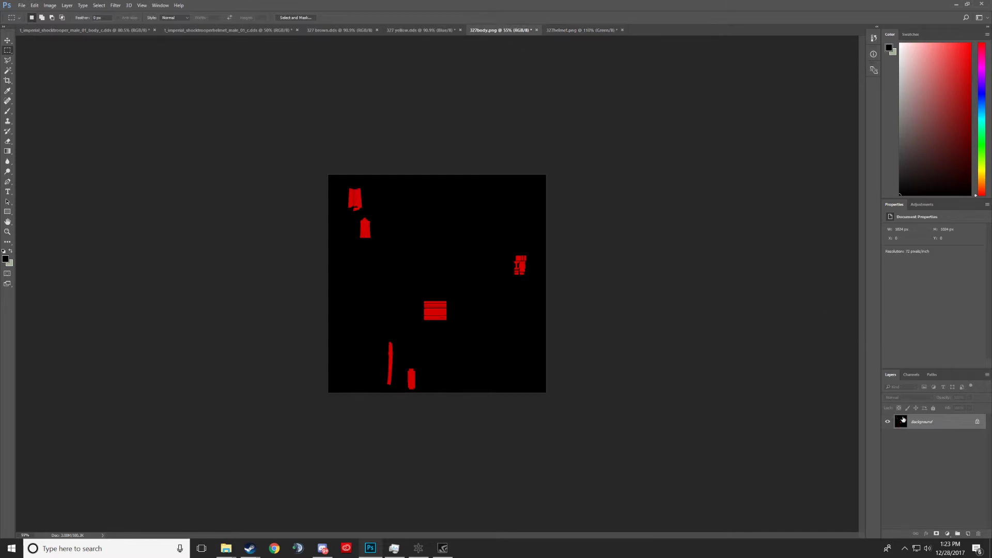
click(922, 376)
click(889, 379)
key(ctrl+v)
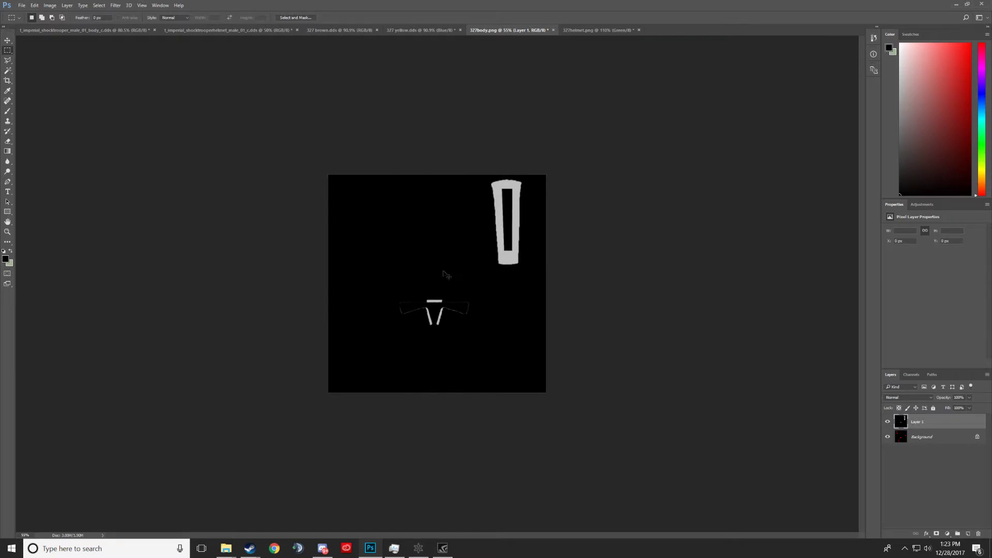
key(ctrl+z)
Step: Paste the helmet markings into 327body's Green channel
click(911, 374)
click(909, 406)
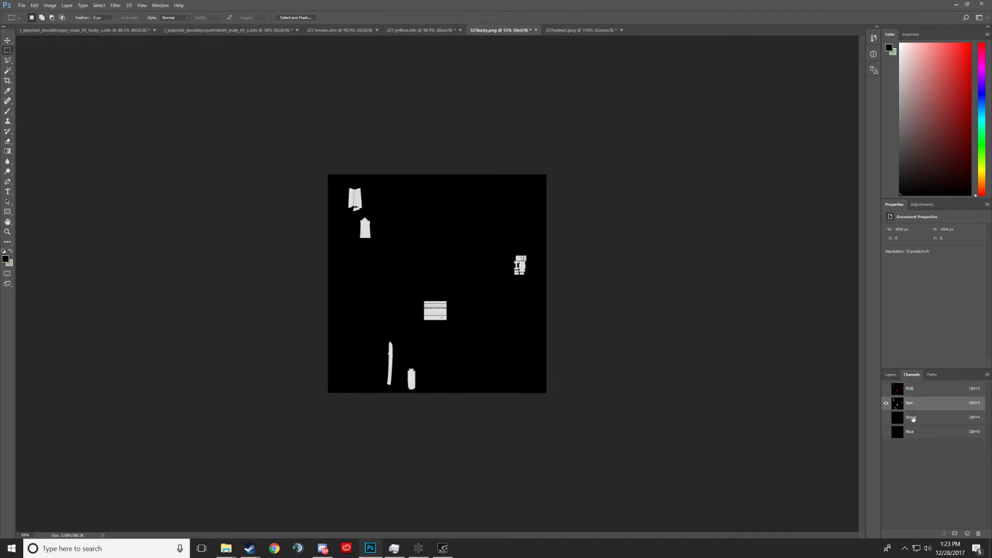
click(911, 419)
key(ctrl+v)
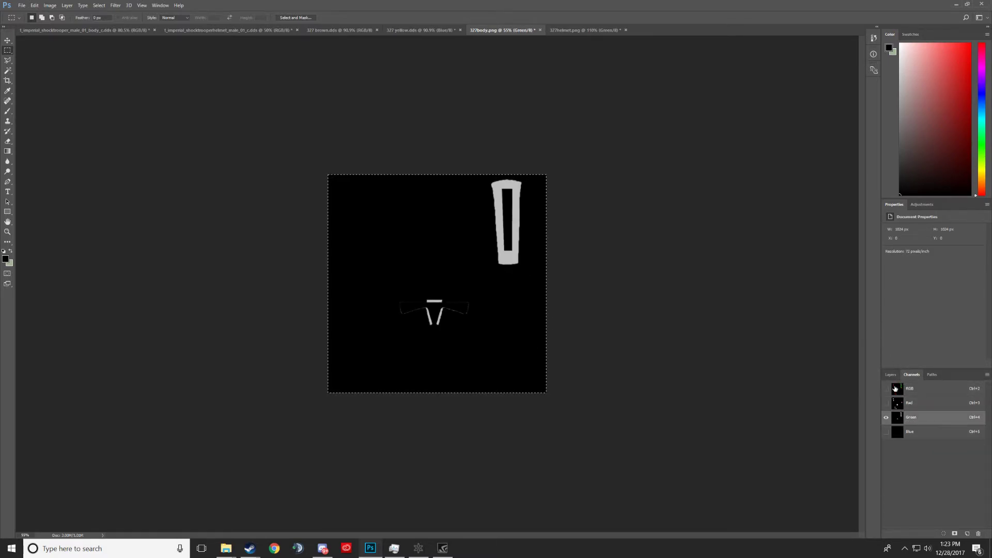
click(886, 388)
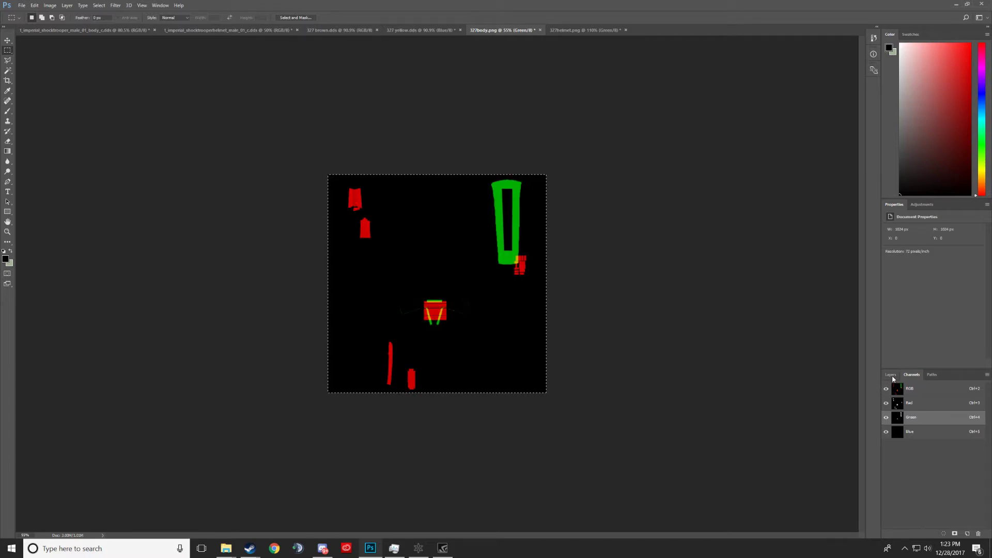
click(890, 375)
Step: Make the RGB composite active again and clear the canvas selection
scroll(544, 337, up, 3)
scroll(545, 336, up, 2)
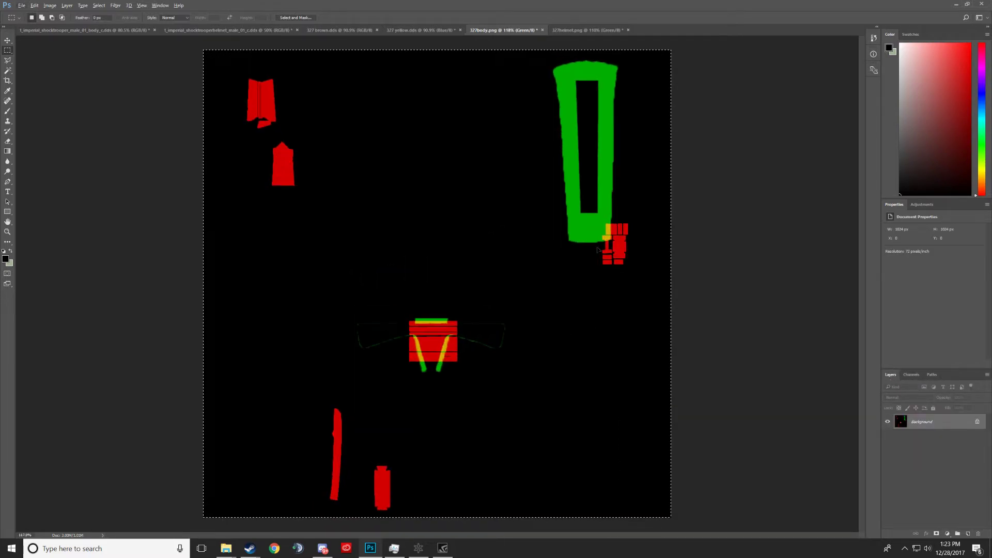
scroll(544, 337, down, 2)
click(906, 375)
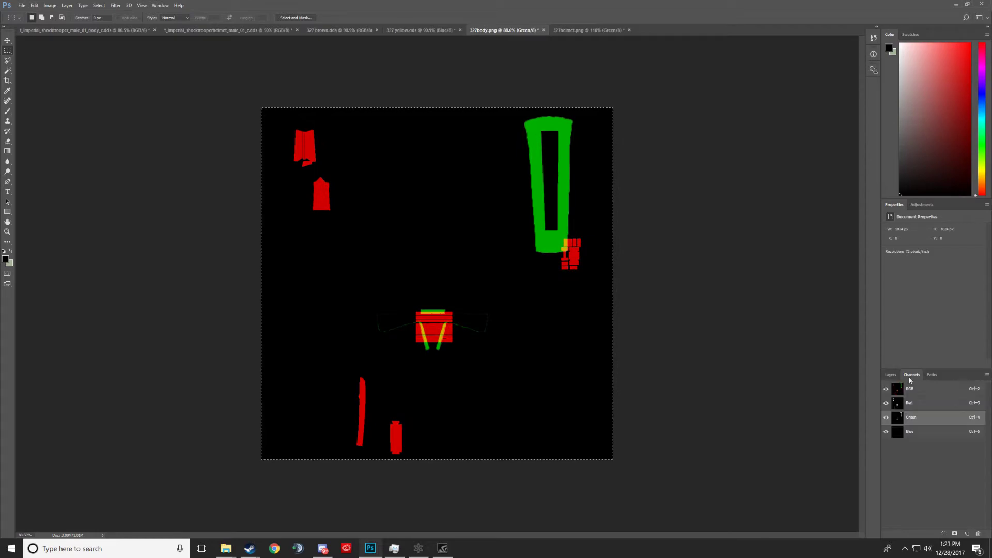
click(902, 383)
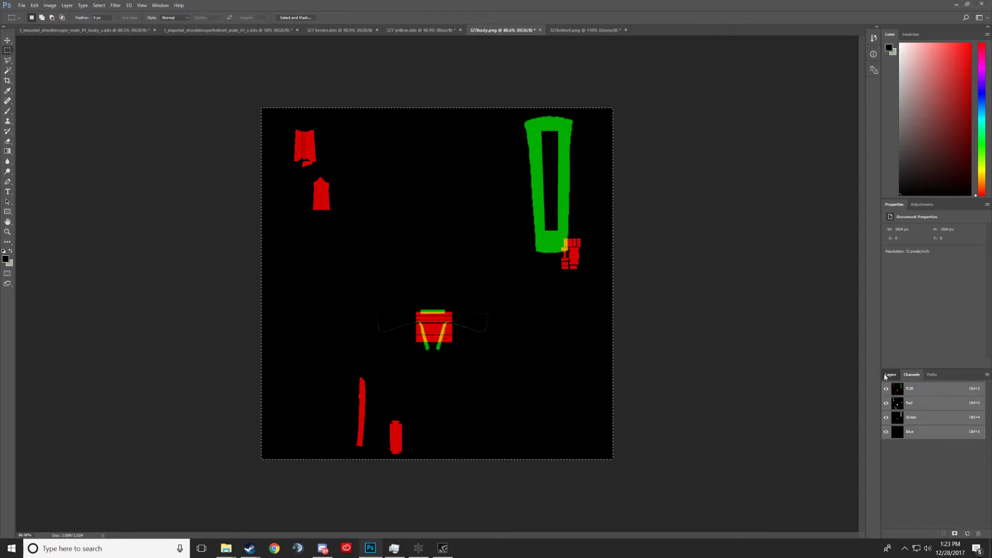
click(891, 374)
click(696, 358)
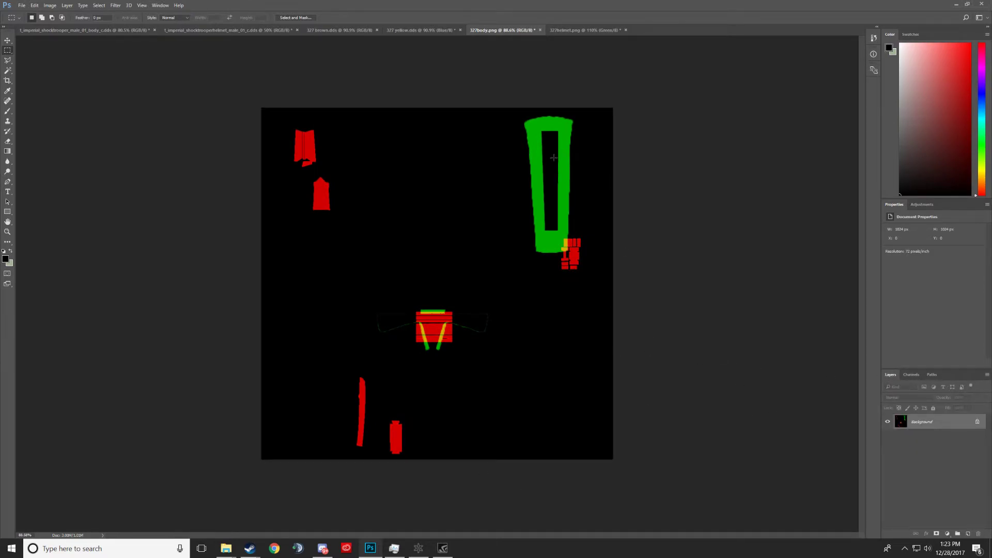
scroll(574, 258, down, 1)
scroll(522, 279, up, 2)
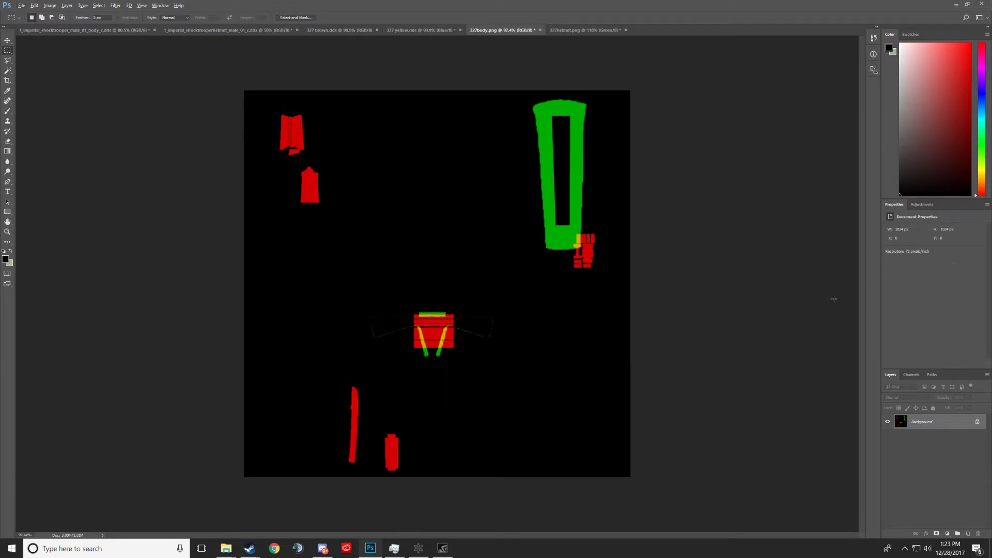
Step: Open l_assault_preq_01_cm_t_104 and inspect Markings_Color (0.1682913, 0.1682913, 0.1897262)
click(418, 549)
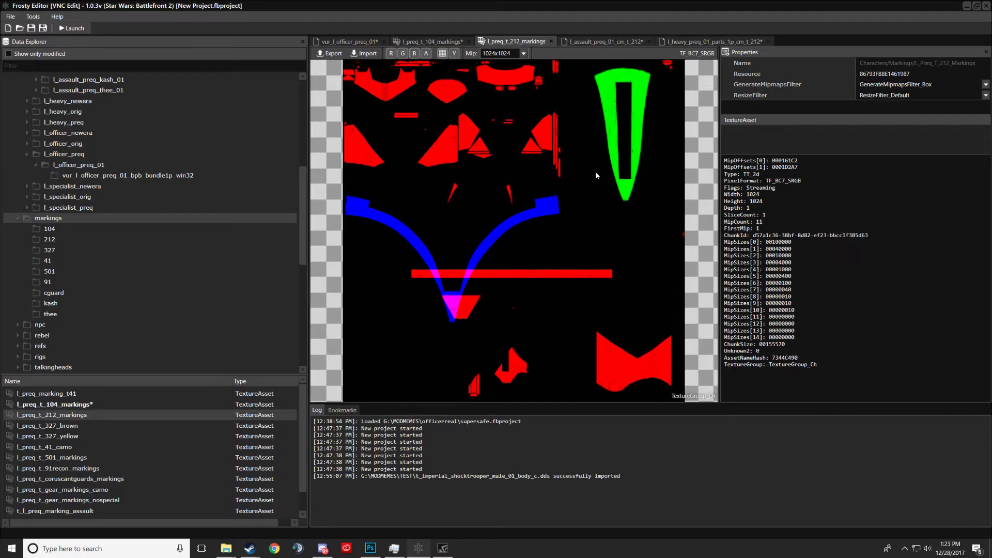
scroll(68, 266, down, 1)
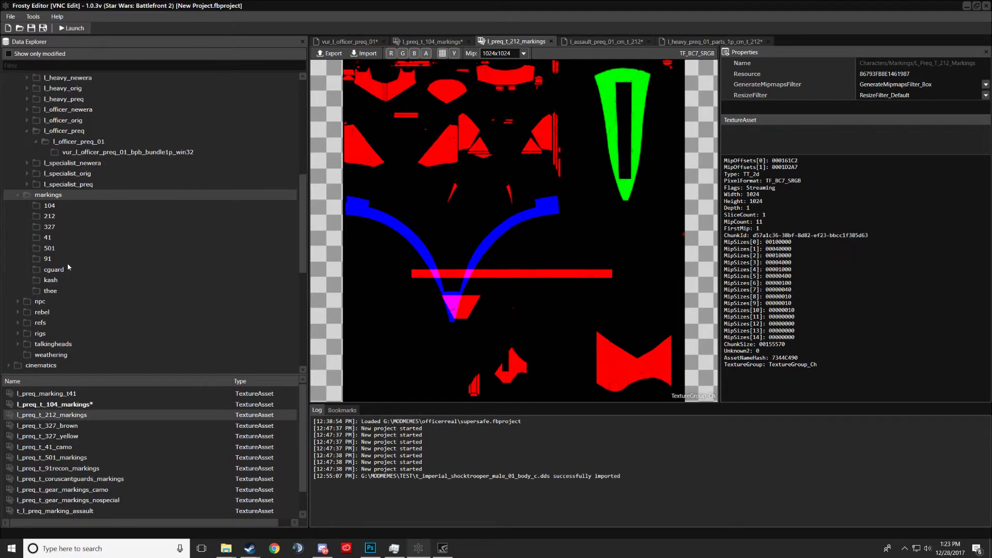
click(63, 207)
double_click(113, 416)
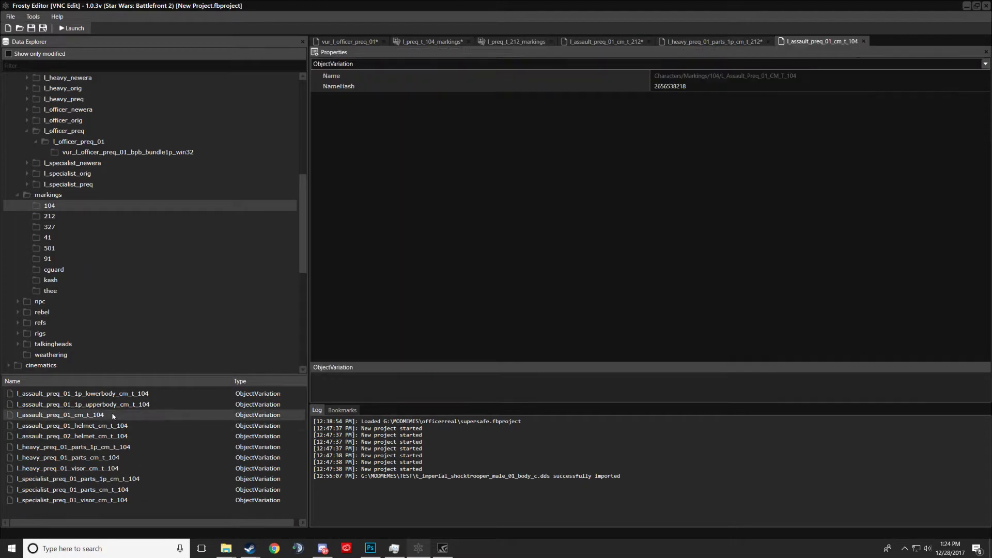
click(338, 63)
click(341, 86)
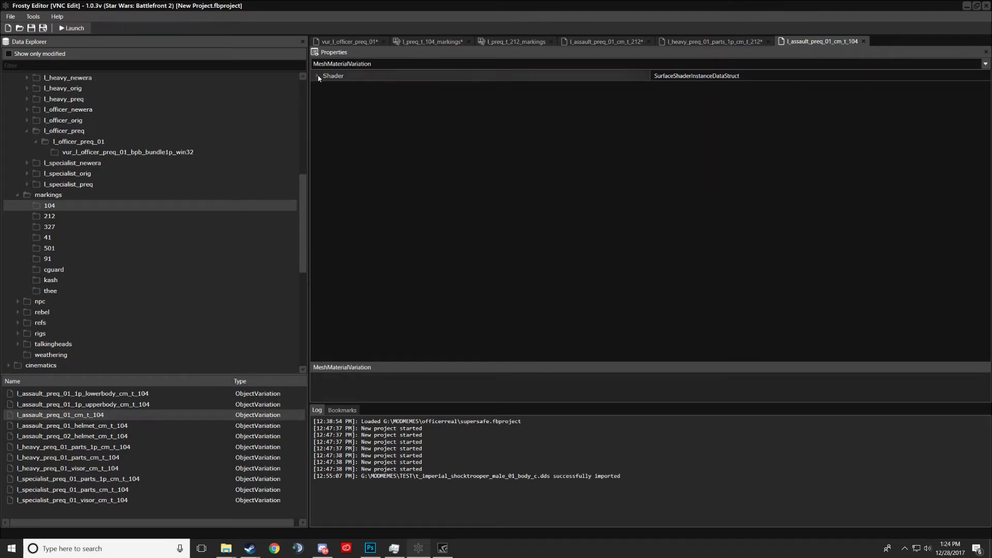
click(329, 107)
click(340, 129)
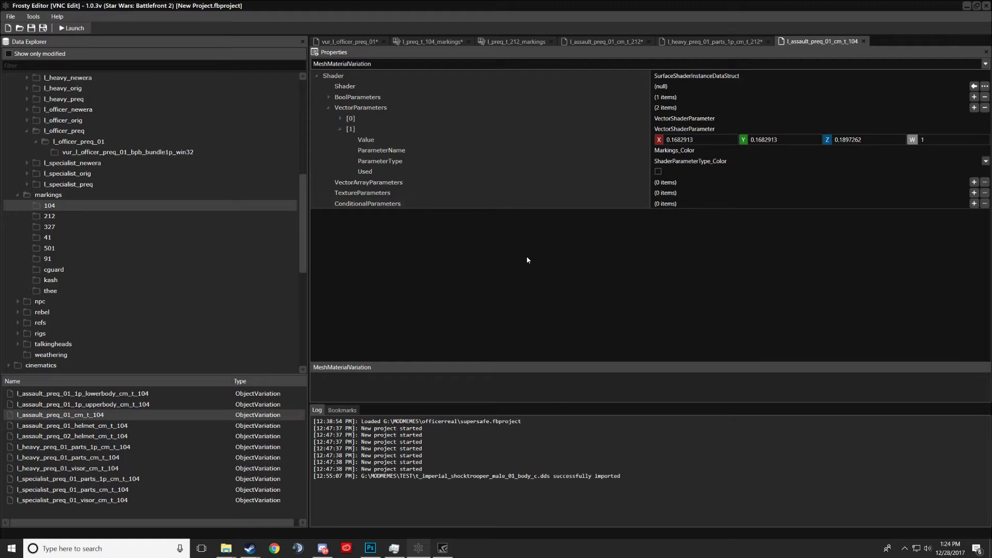
click(671, 140)
key(Tab)
key(Tab)
Step: Check Photoshop's background colour R 161, G 180, B 154 (a1b49a) in the Color Picker
click(370, 547)
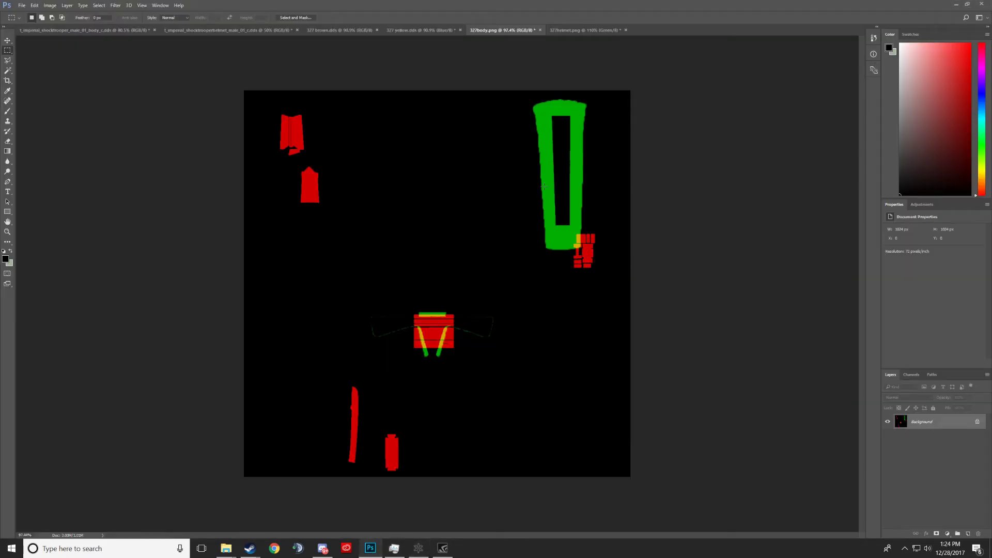
click(10, 263)
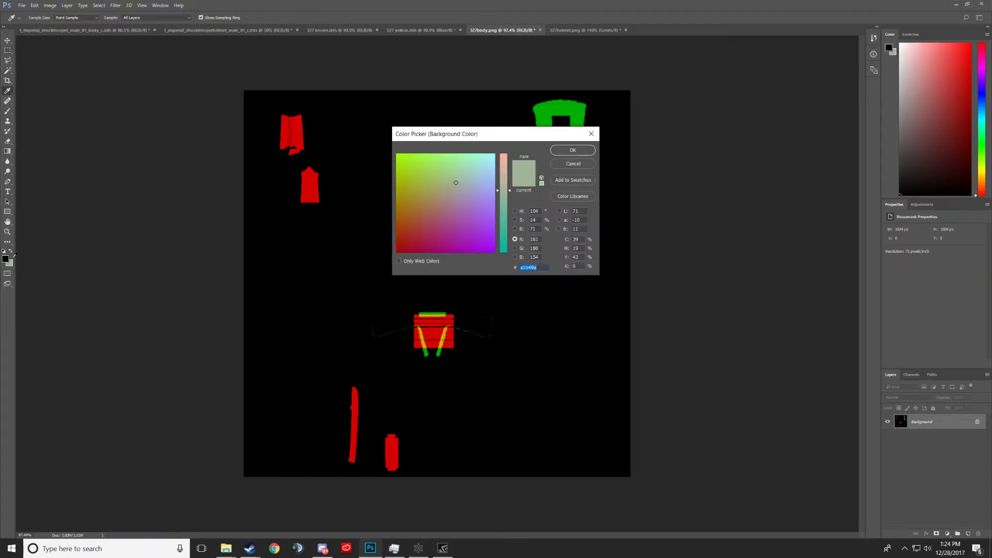
click(538, 239)
click(418, 548)
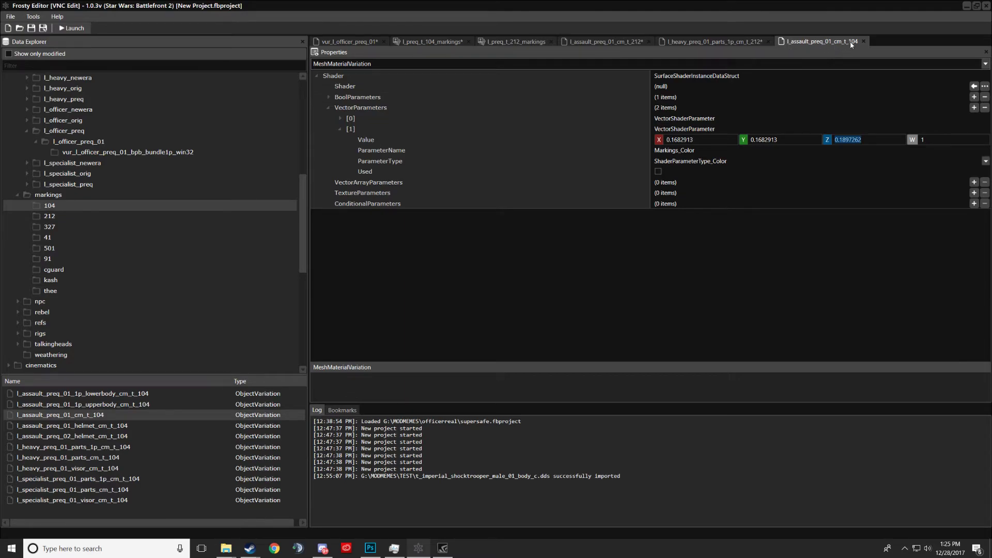
Step: Close the l_assault_preq_01_cm_t_104 variation and return to the vur_l_officer_preq_01 unlock asset
click(863, 41)
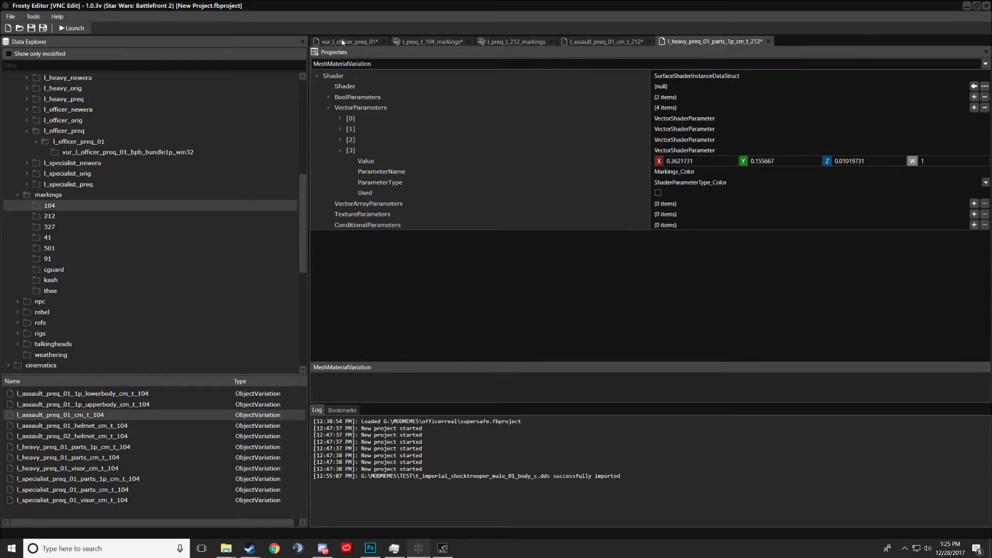
scroll(194, 245, up, 9)
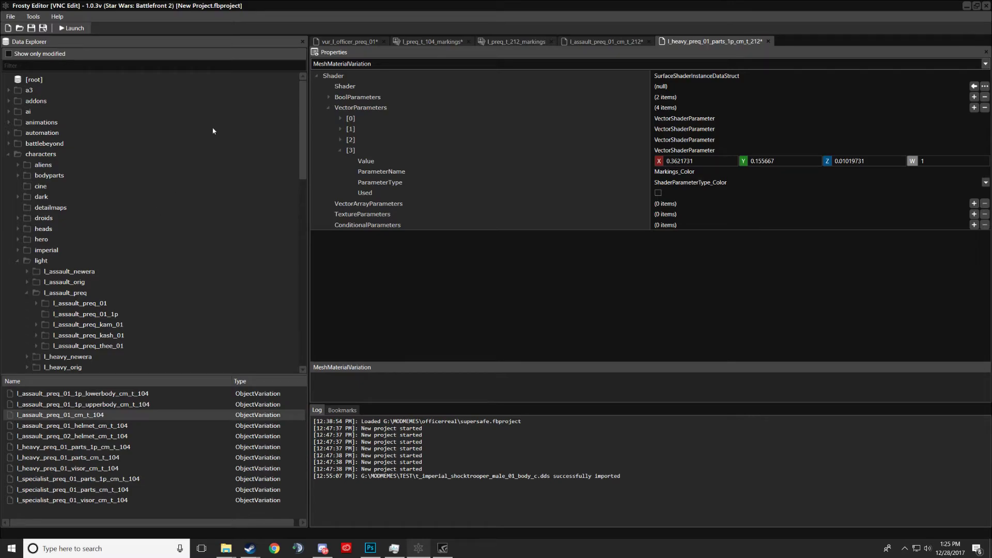
scroll(101, 267, down, 2)
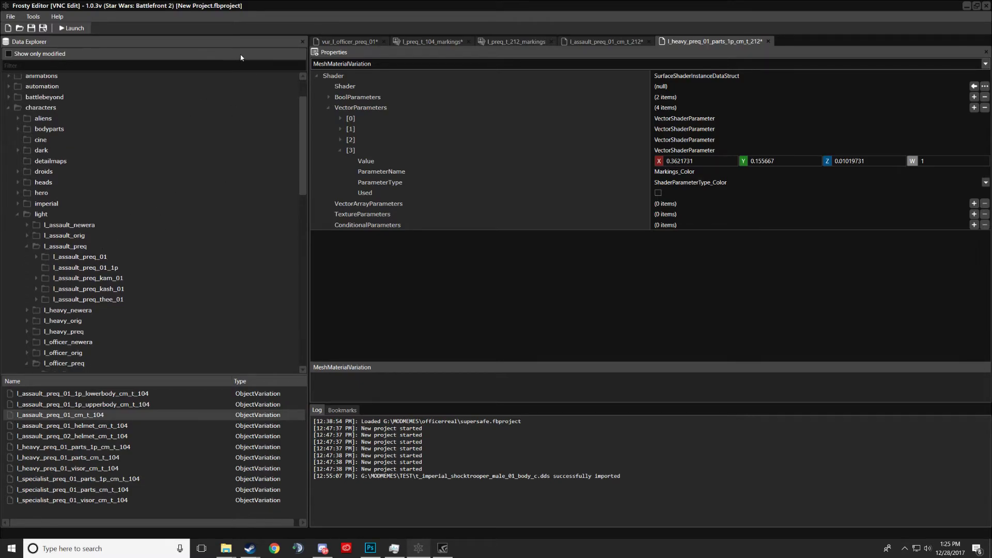
click(343, 41)
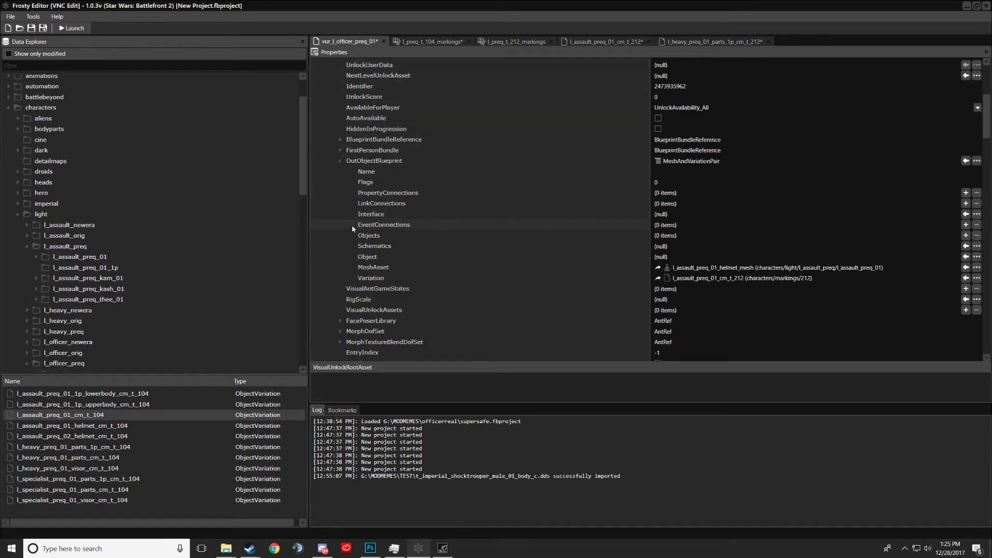
Step: Collapse the expanded unlock parts and select vur_l_officer_preq_01 in the l_officer_preq_01 folder
click(340, 160)
scroll(326, 171, up, 6)
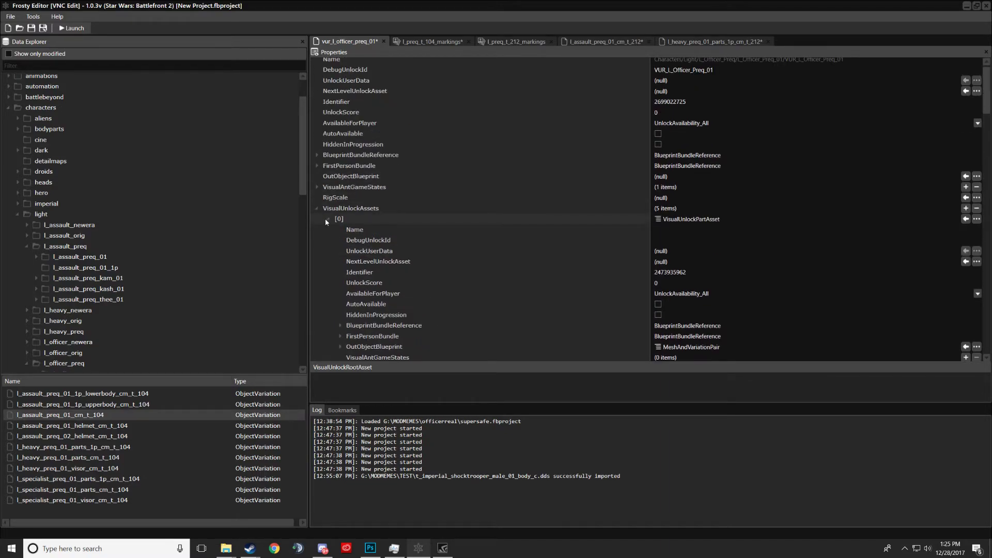
click(327, 220)
click(316, 208)
scroll(80, 222, down, 5)
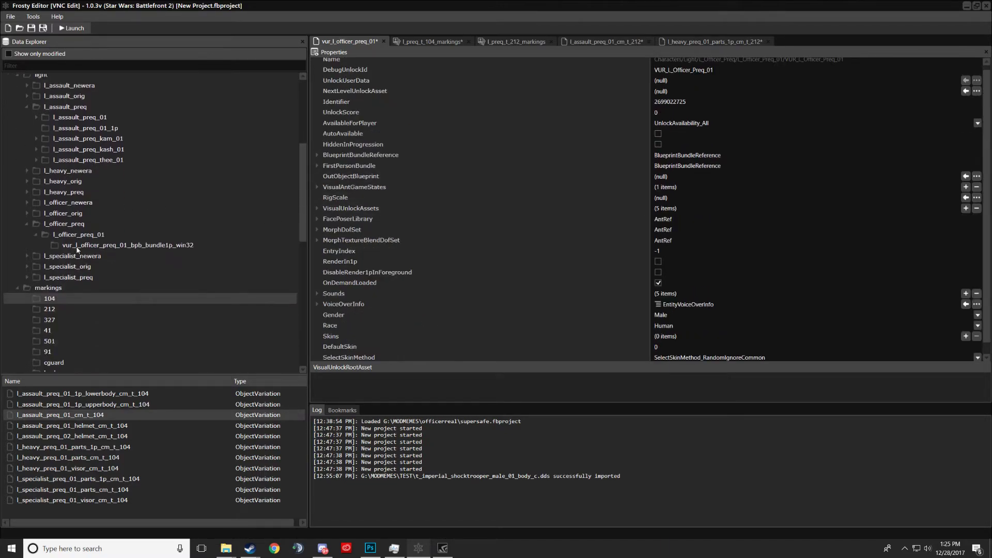
scroll(82, 221, up, 2)
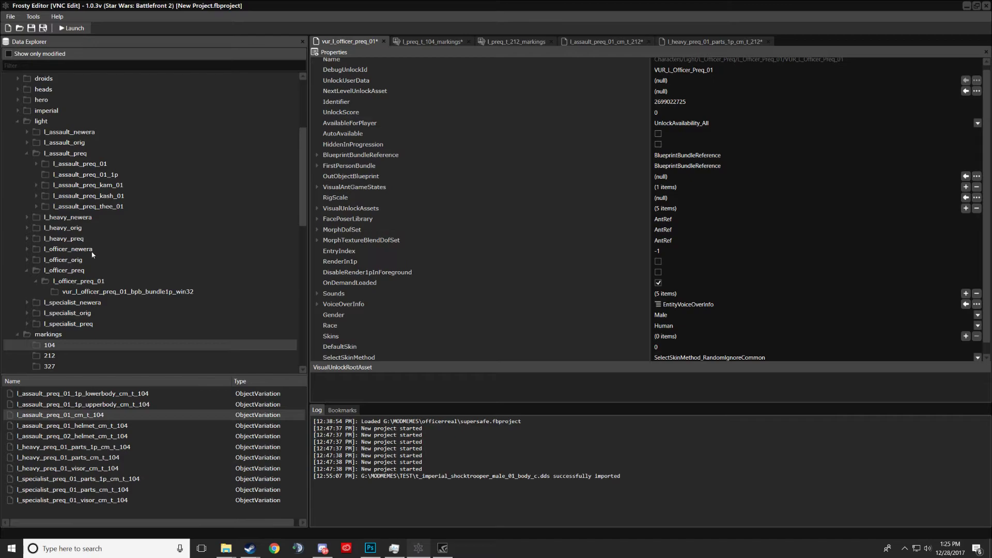
click(77, 275)
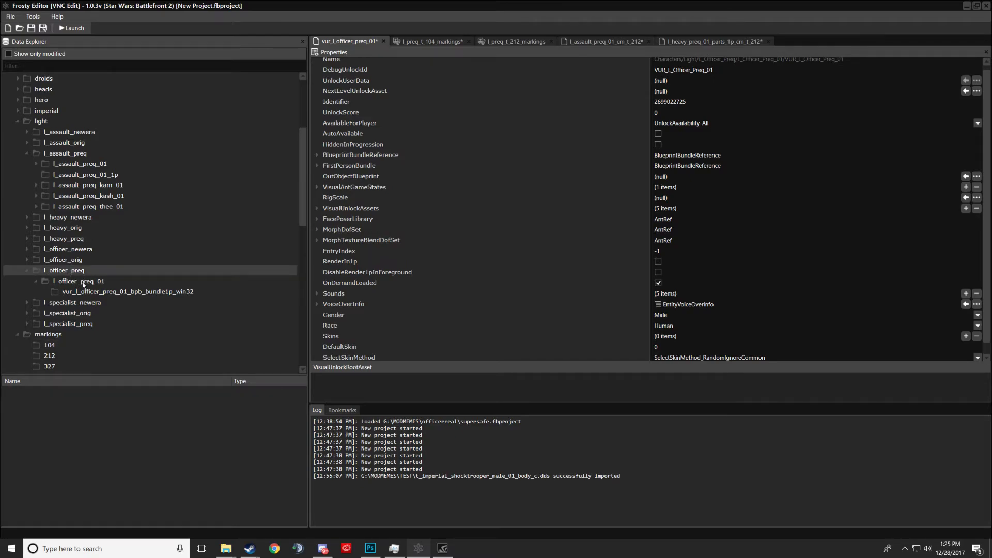
click(83, 283)
click(98, 396)
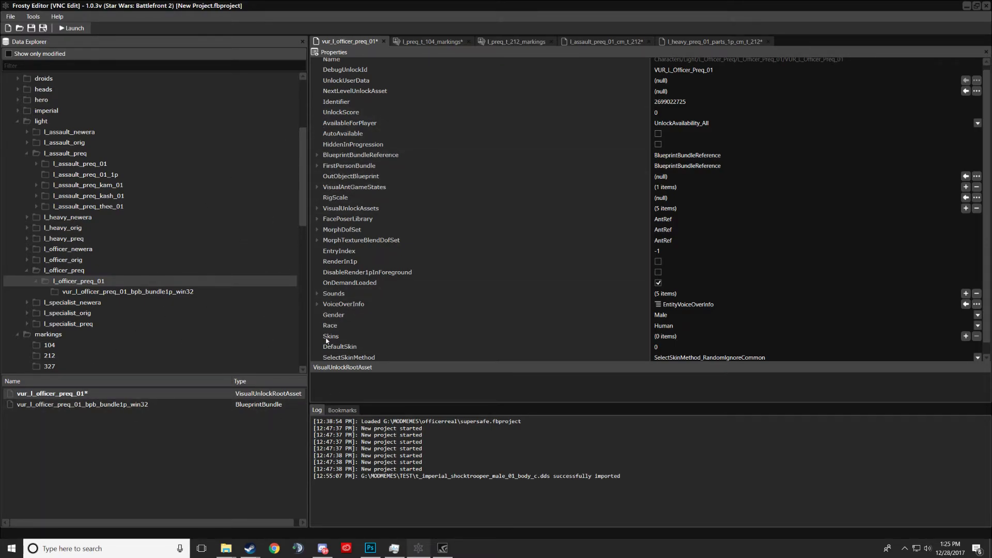
Step: Expand the asset's visual unlock parts and inspect parts [2] and [3]
click(317, 208)
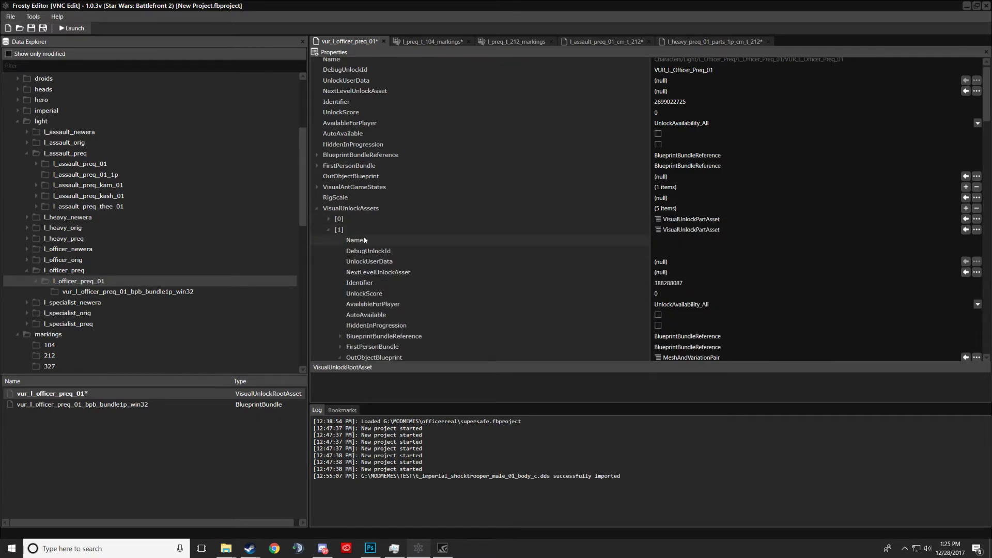
click(329, 229)
click(329, 241)
scroll(319, 206, down, 2)
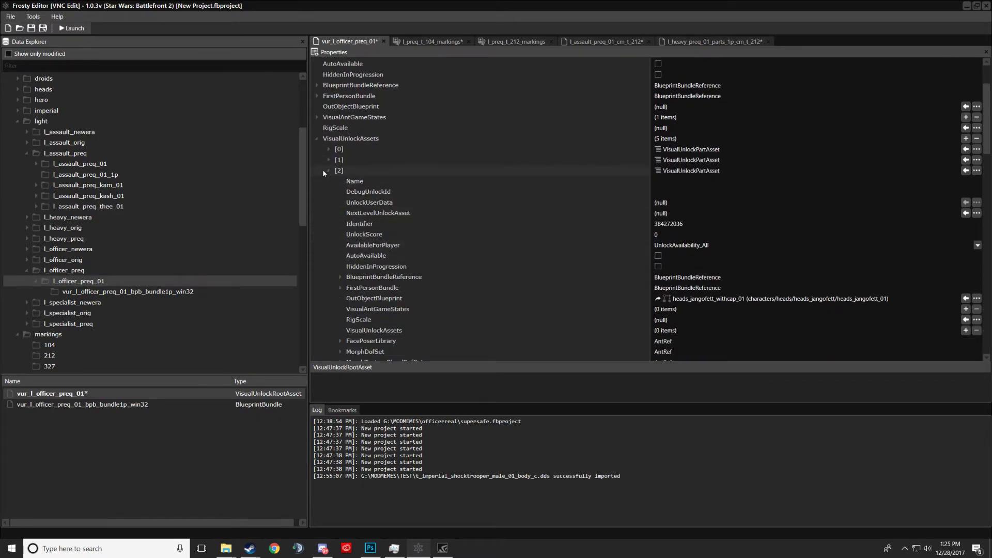
click(328, 171)
click(329, 181)
click(329, 181)
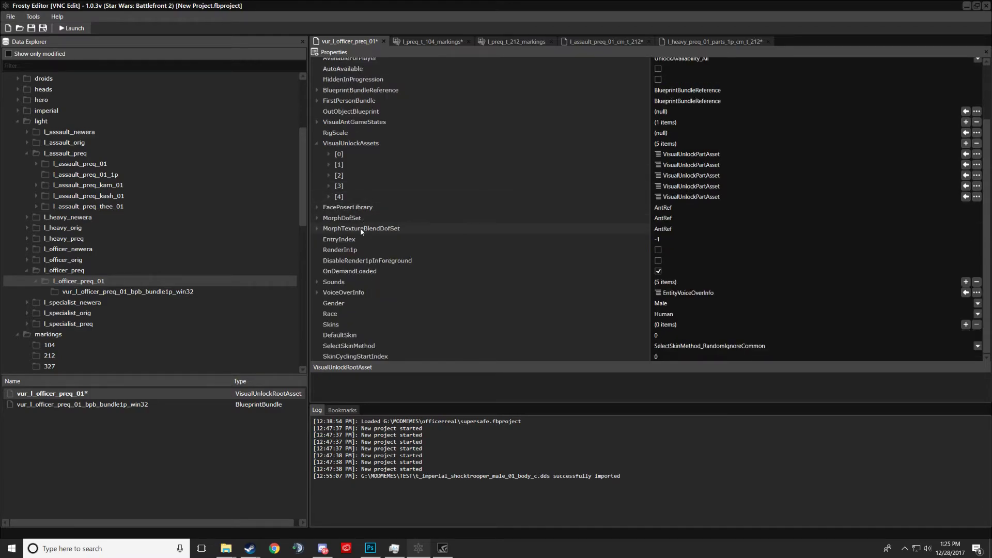
Step: Review the fields of unlock parts [0] and [1], then start a new project
click(328, 154)
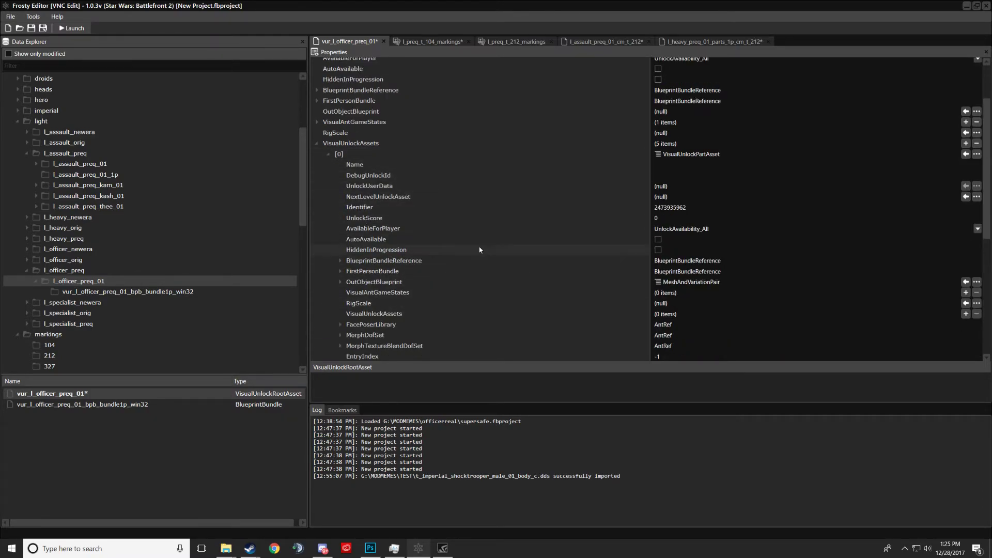
scroll(703, 283, down, 3)
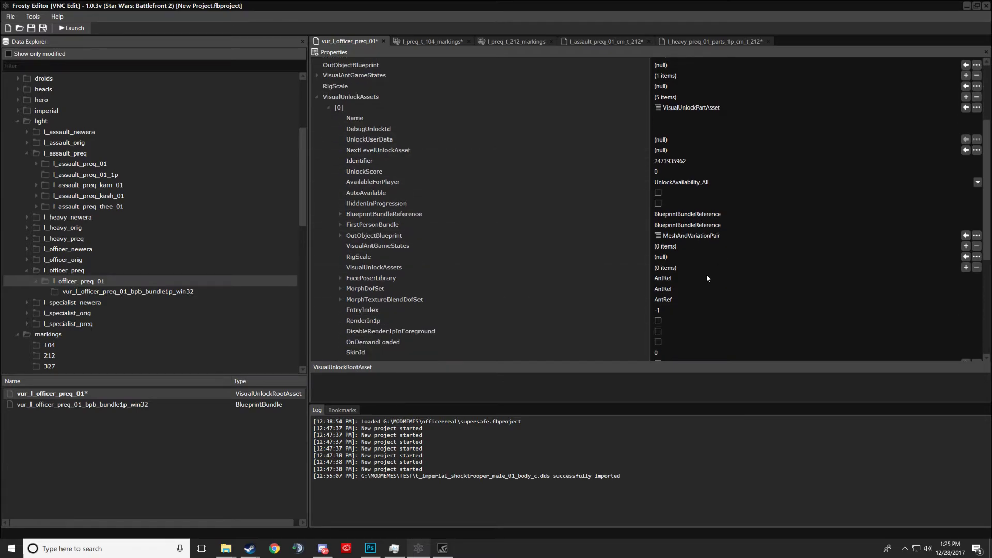
scroll(399, 222, down, 9)
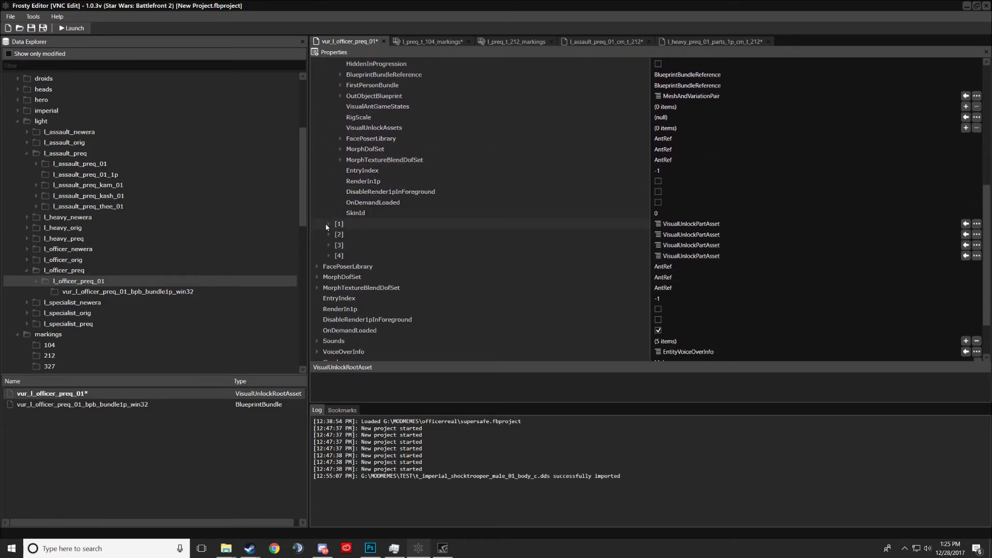
click(329, 223)
scroll(374, 243, down, 6)
scroll(374, 243, down, 4)
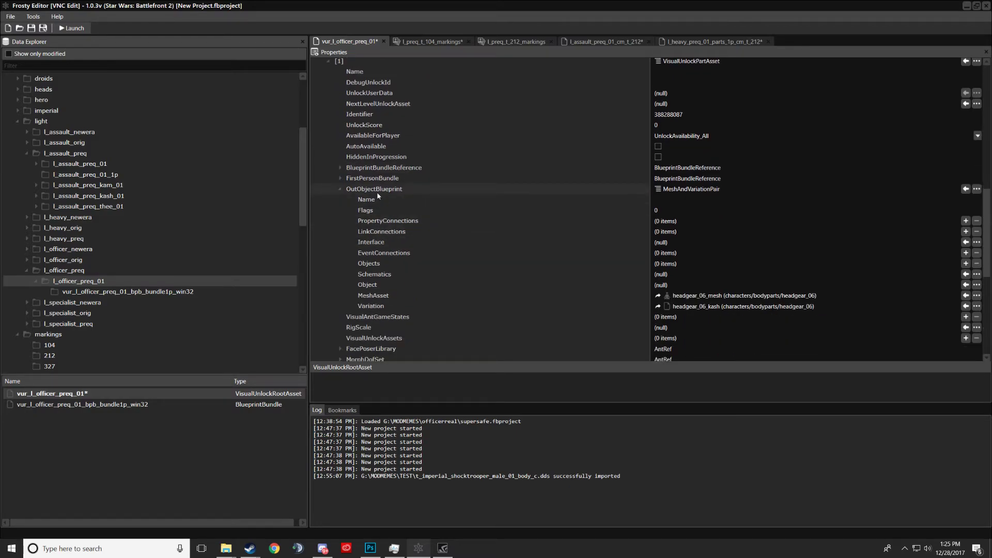
click(340, 189)
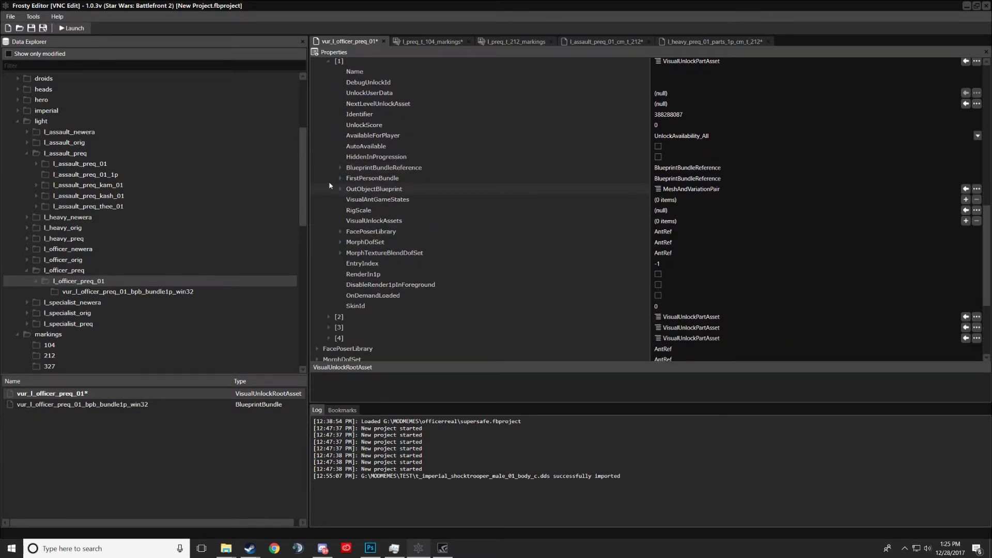
click(8, 27)
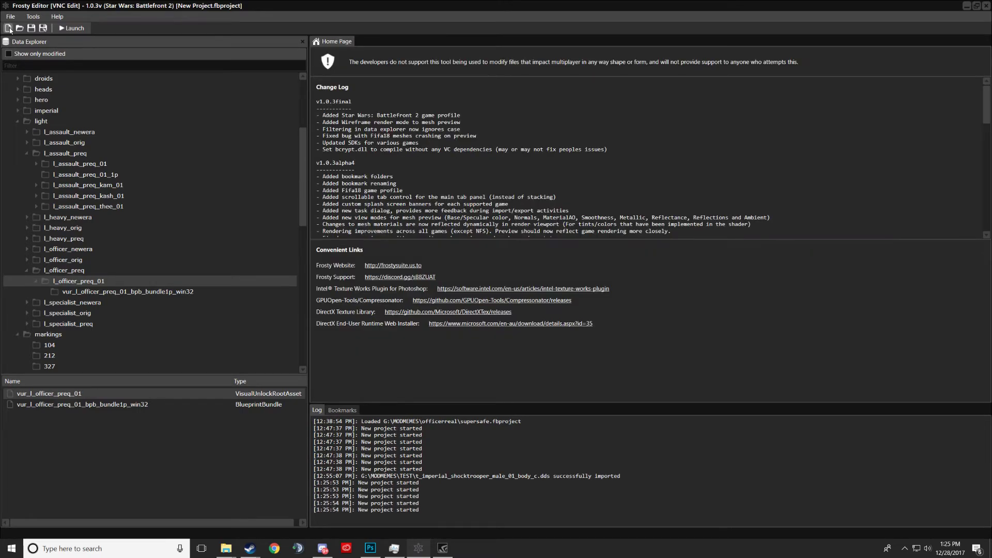
Step: Reopen vur_l_officer_preq_01 and expand unlock parts [0] and [1], checking part [1]'s blueprint
double_click(162, 394)
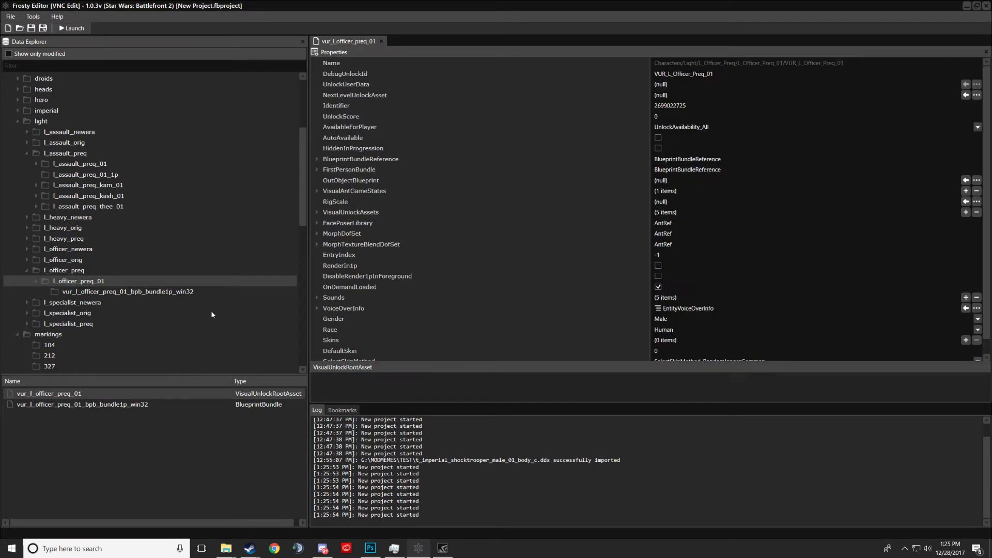
click(318, 212)
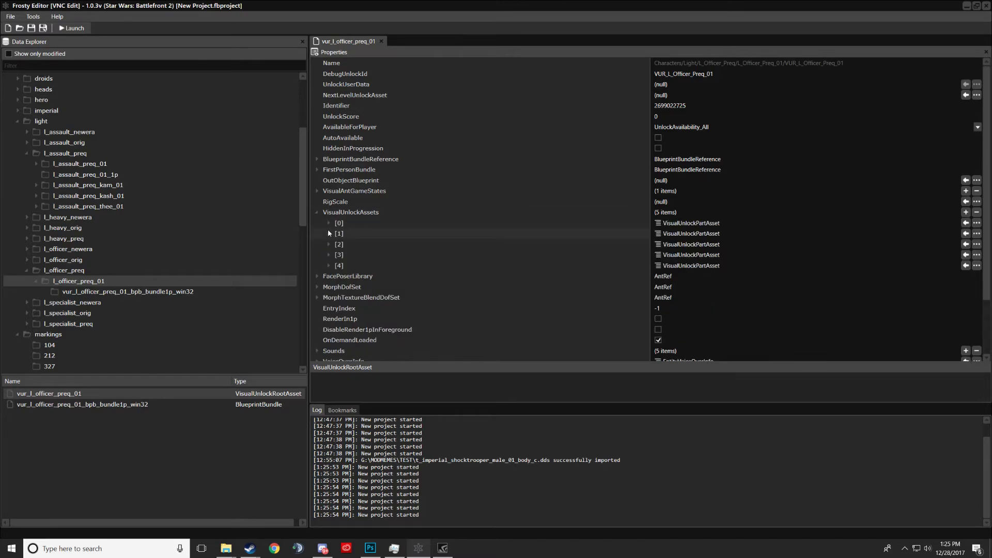
click(329, 223)
scroll(672, 247, down, 5)
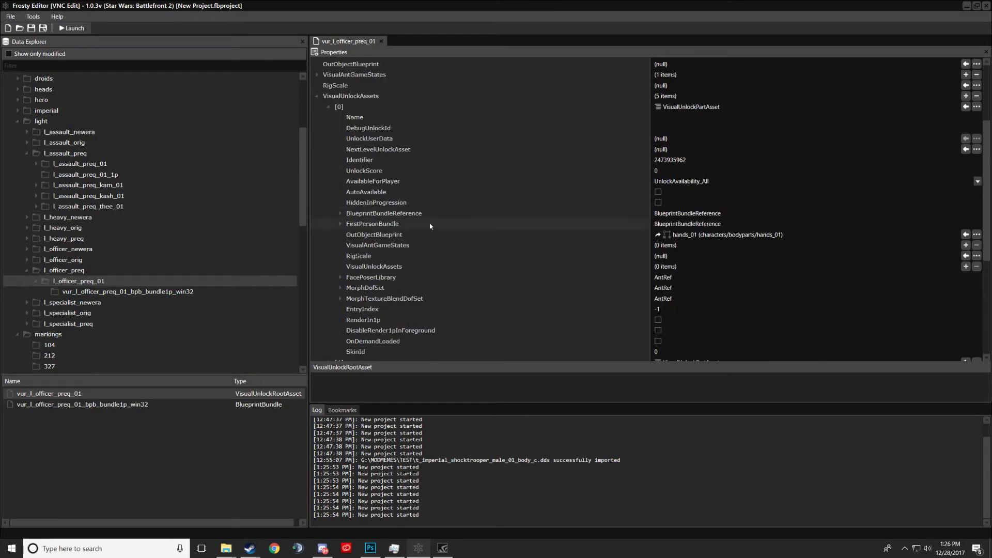
scroll(472, 264, down, 6)
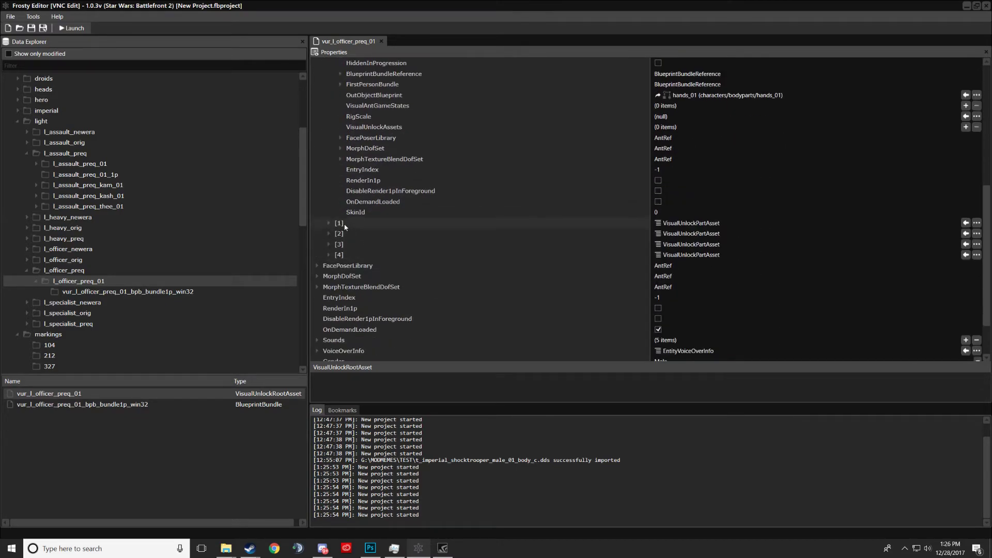
click(329, 223)
scroll(559, 226, down, 12)
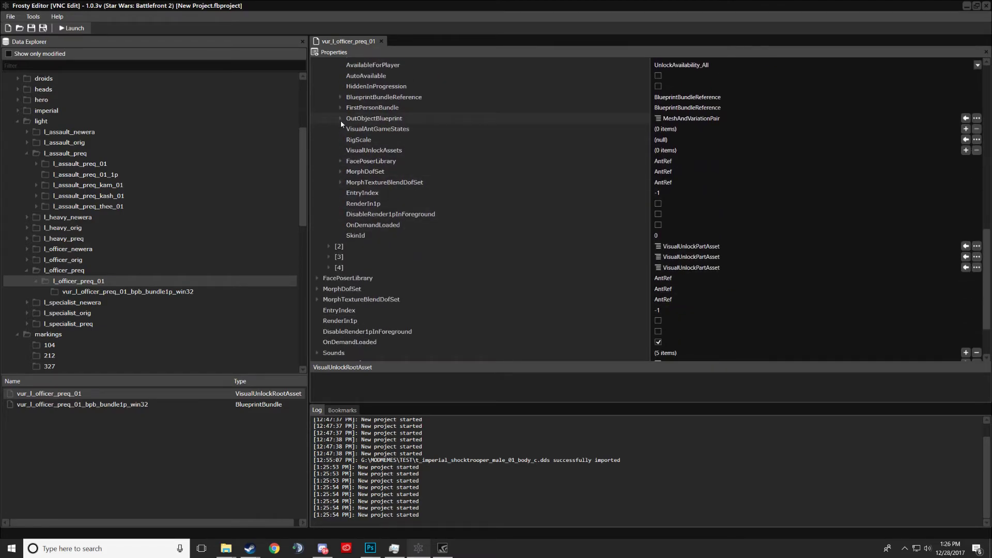
click(340, 119)
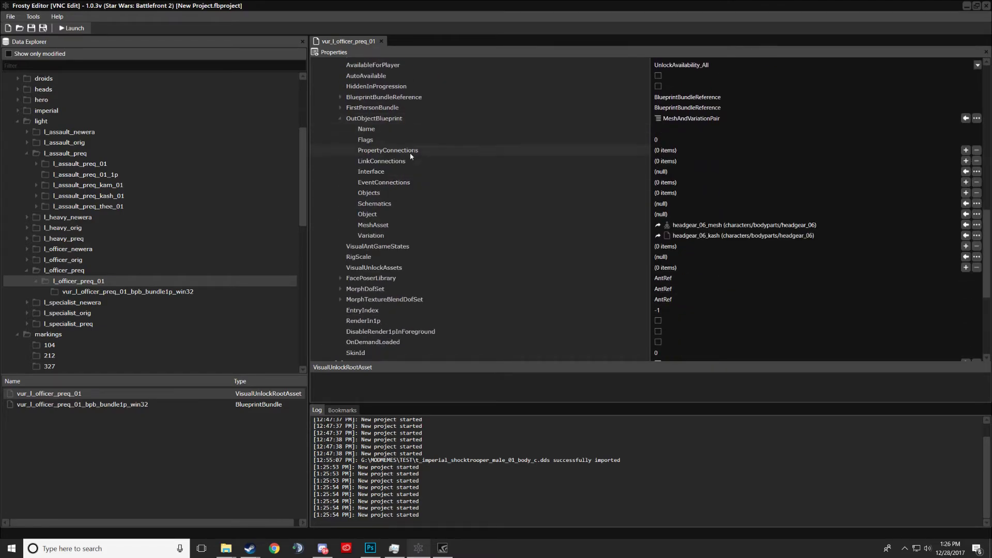
click(340, 118)
Step: Inspect parts [3] and [4], then expand entry [1]'s mesh and variation pair
scroll(331, 108, up, 4)
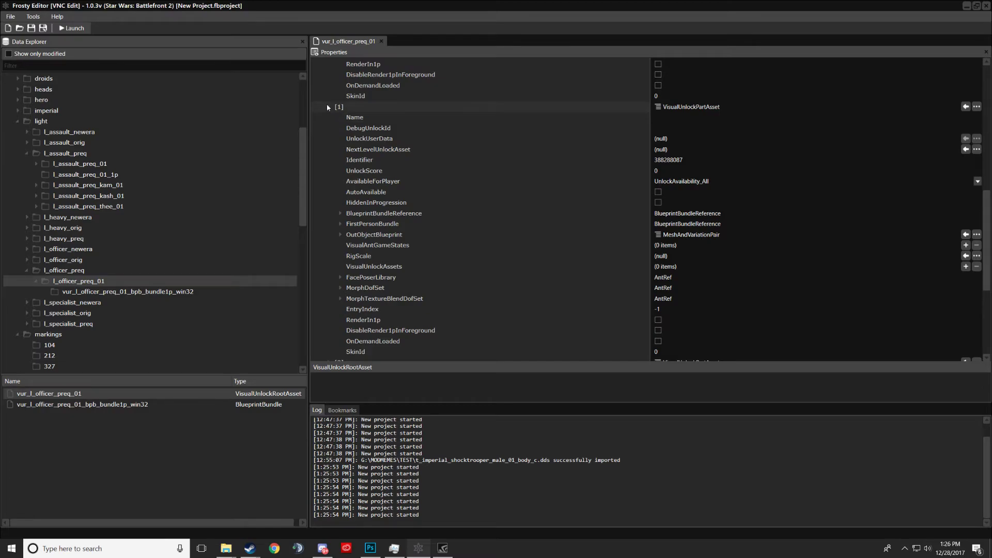
scroll(394, 271, down, 7)
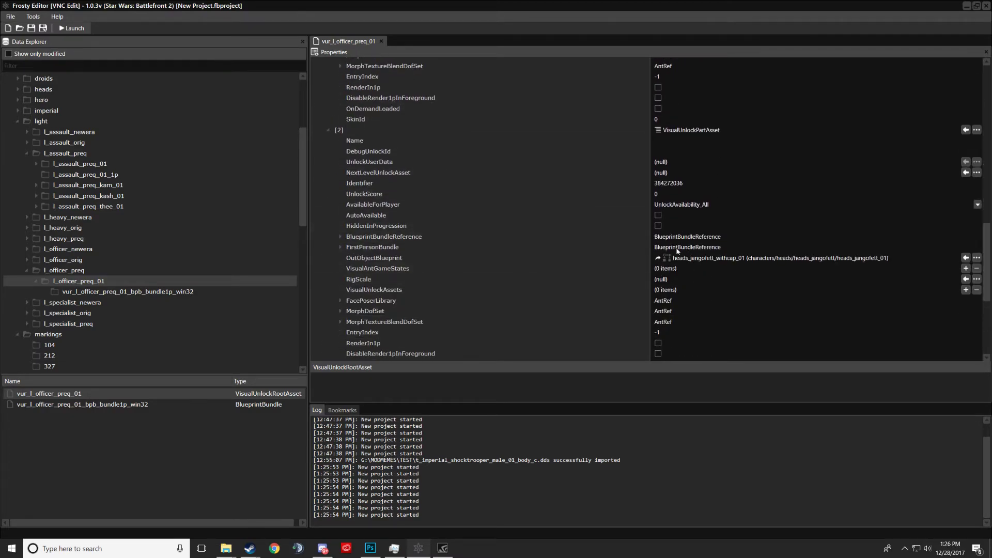
scroll(325, 325, down, 4)
scroll(433, 281, down, 2)
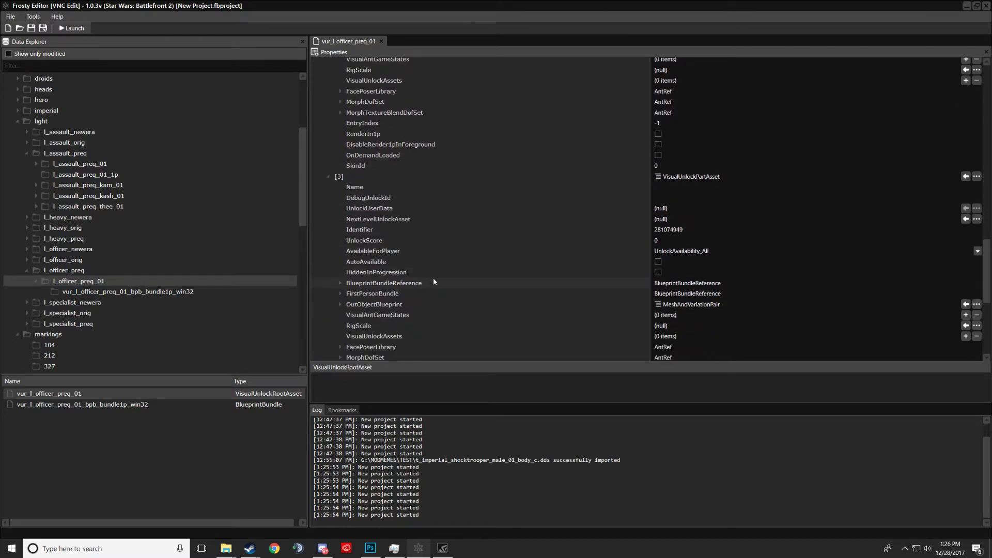
click(340, 304)
scroll(430, 301, down, 7)
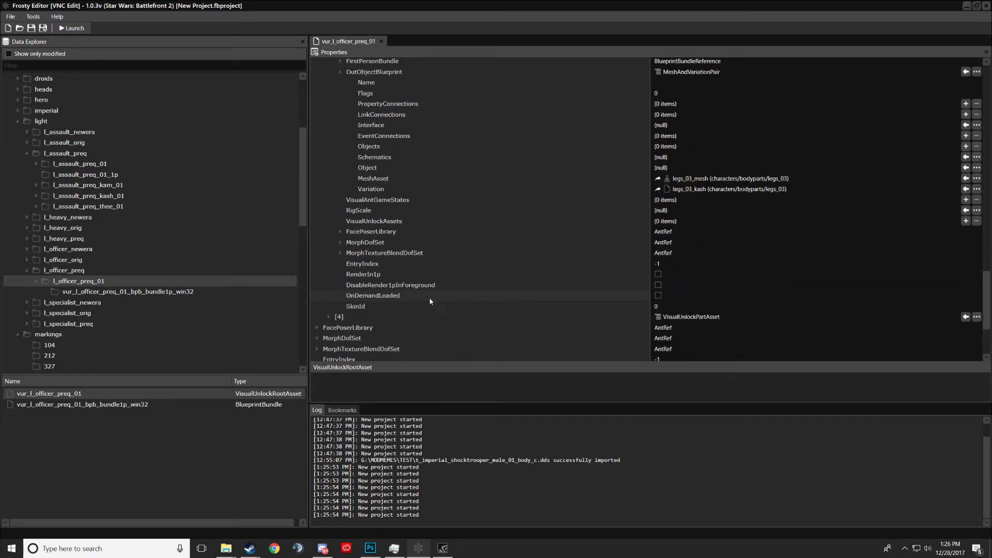
scroll(430, 301, down, 2)
click(328, 252)
scroll(433, 269, down, 3)
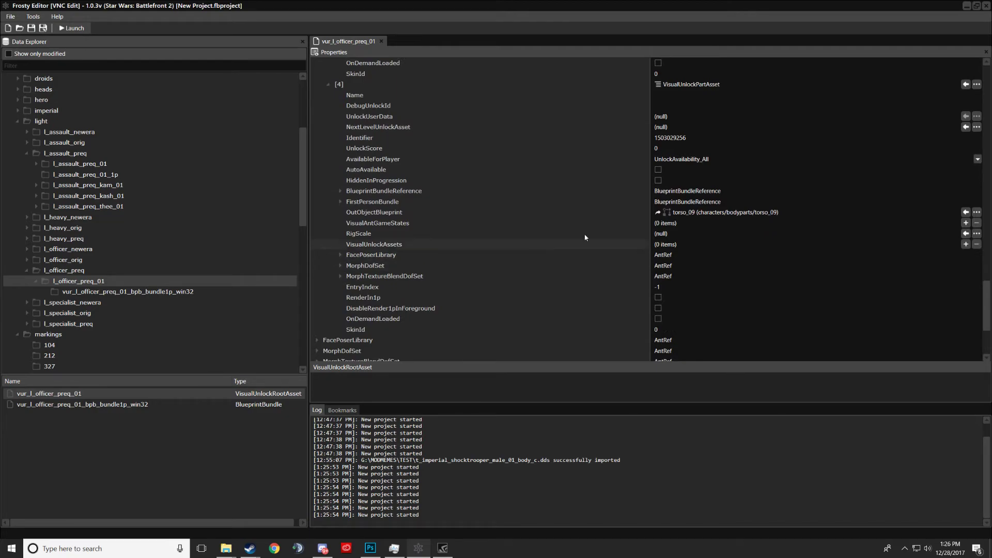
scroll(804, 234, up, 4)
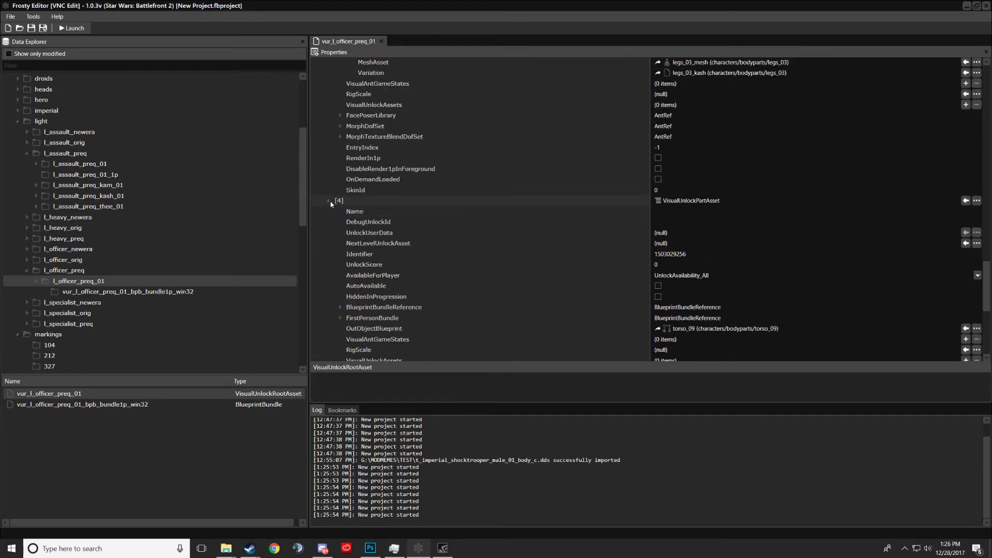
scroll(331, 204, up, 15)
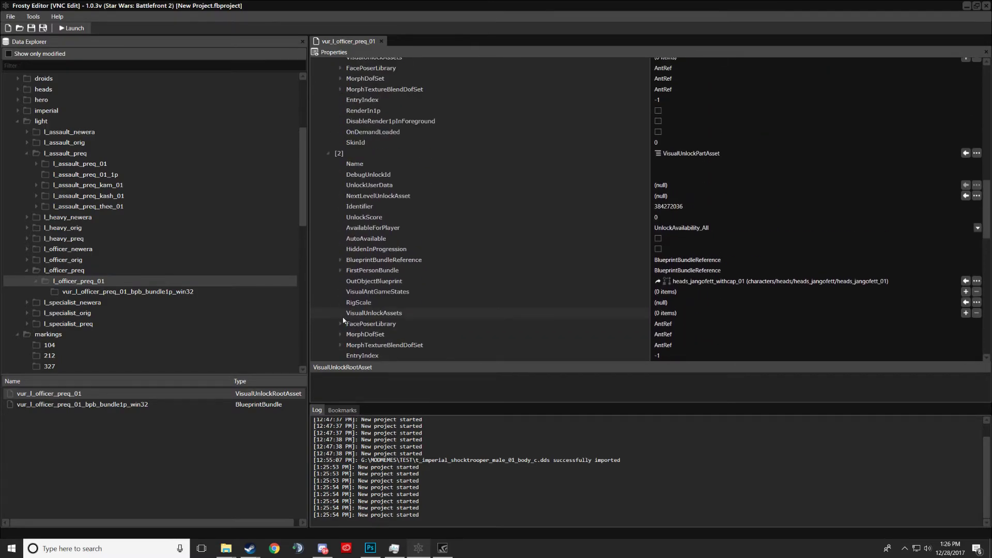
scroll(343, 321, up, 10)
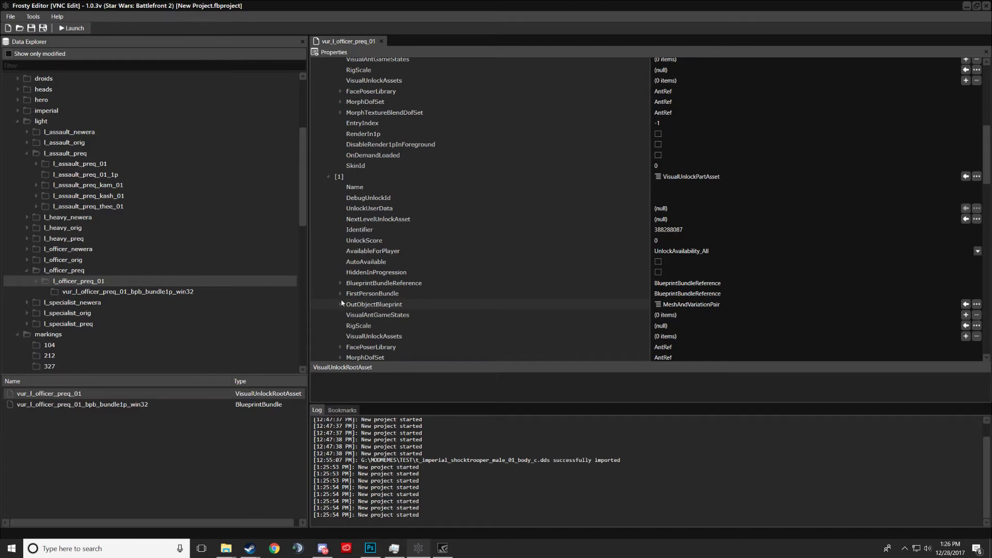
click(340, 303)
Step: Review entry [1]'s headgear_06_mesh and headgear_06_kash rows, then list the l_assault_preq_01 assets
scroll(739, 303, down, 6)
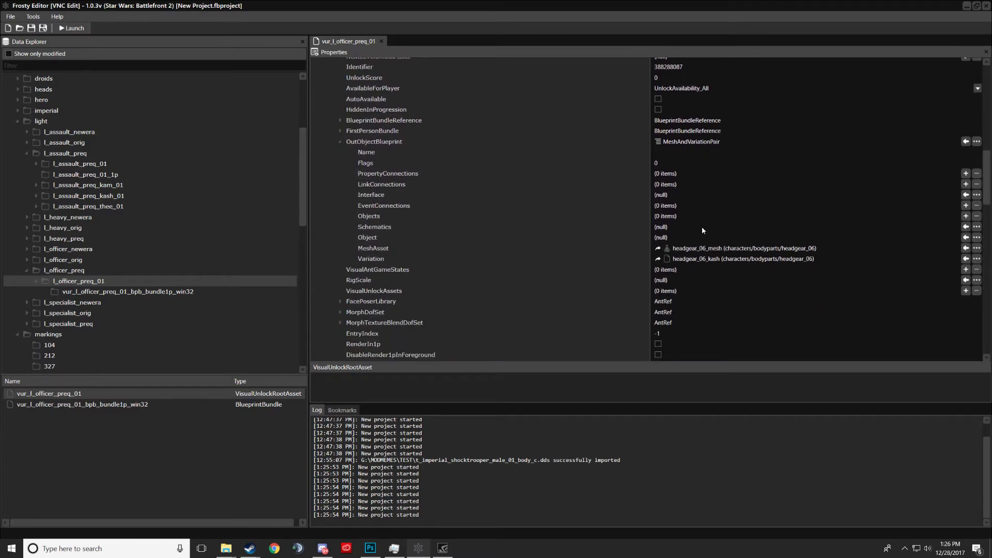
scroll(488, 252, down, 3)
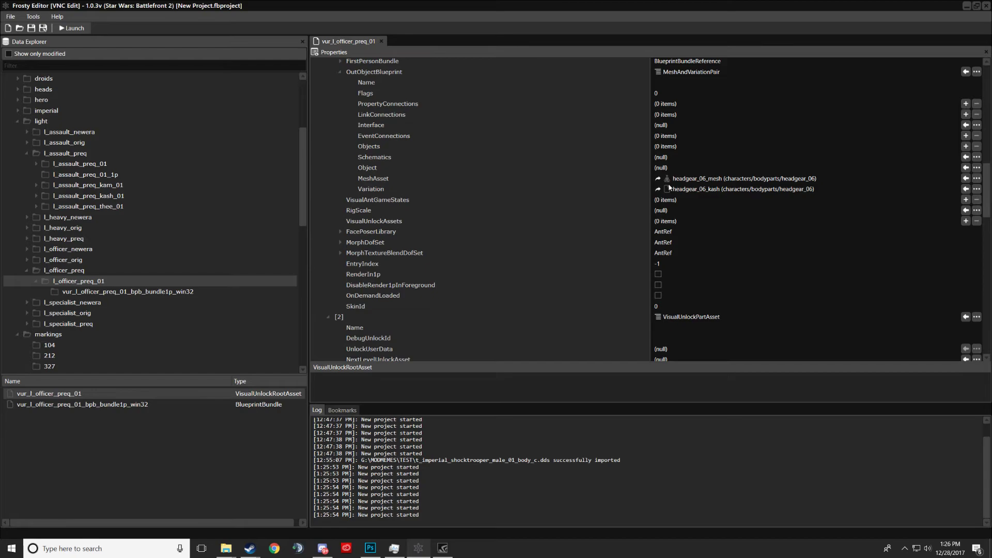
scroll(627, 294, up, 10)
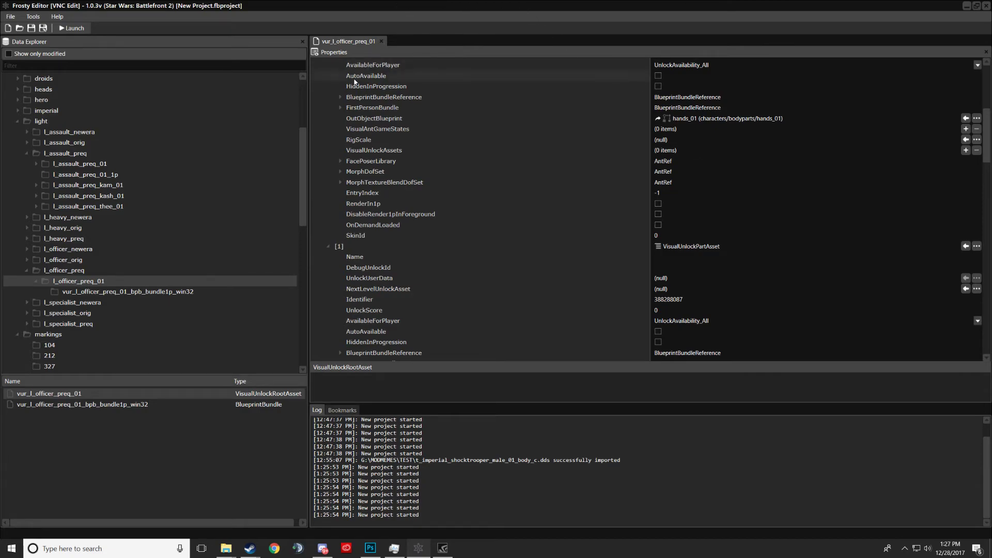
scroll(470, 148, up, 5)
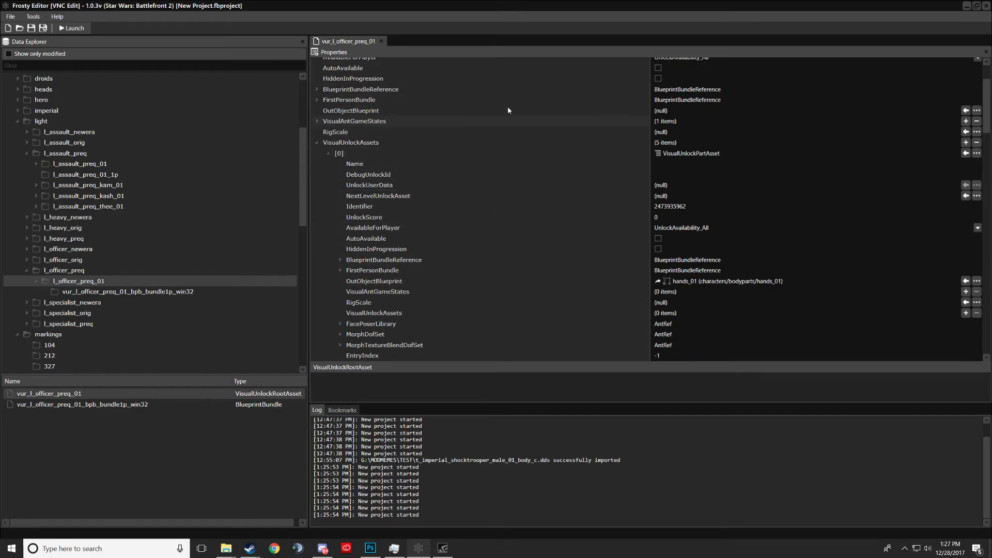
scroll(451, 276, down, 13)
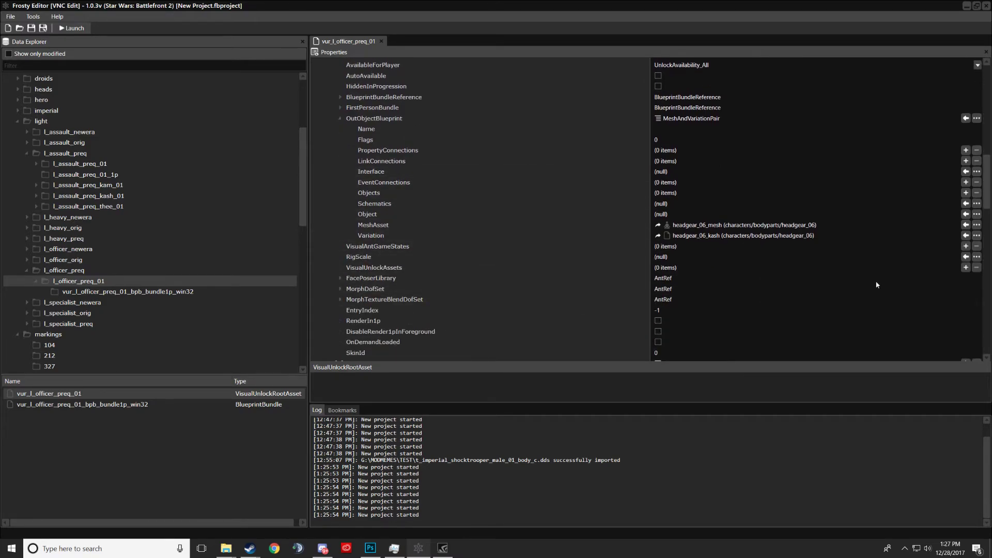
scroll(638, 285, up, 2)
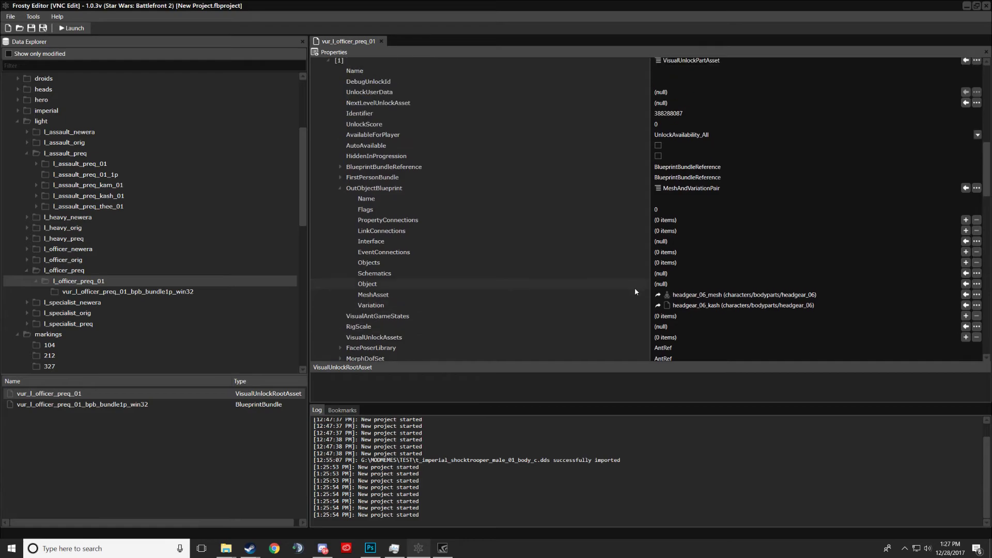
scroll(673, 297, down, 2)
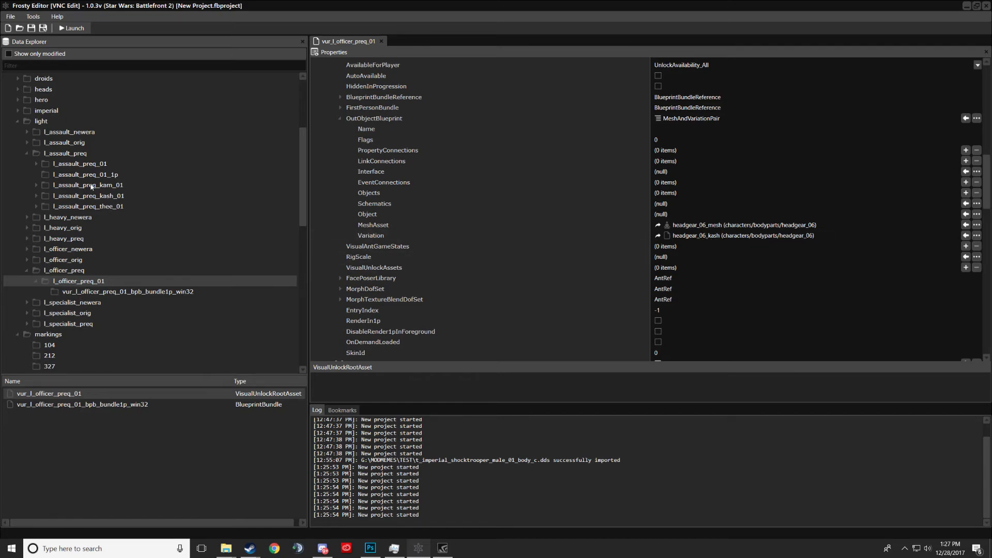
click(80, 164)
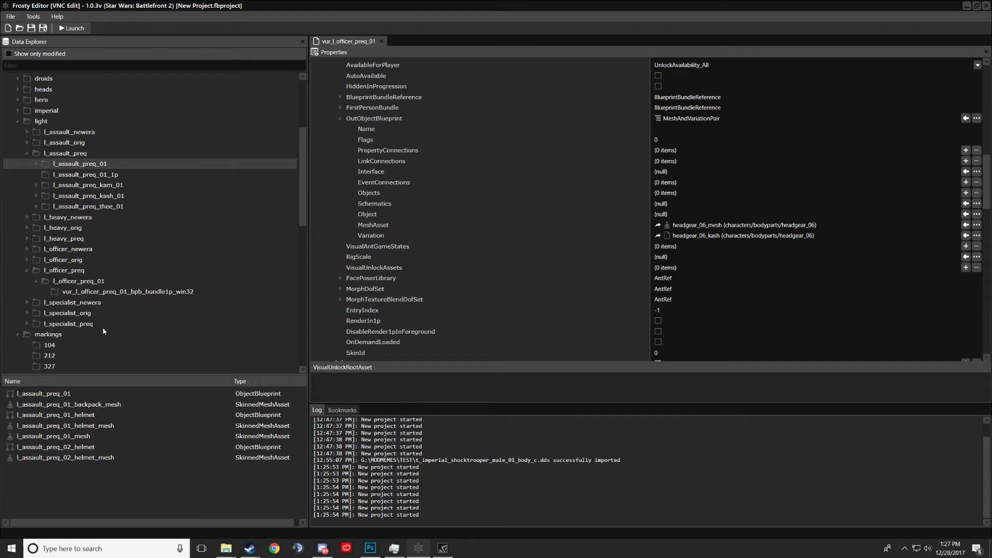
Step: Assign l_assault_preq_01_helmet_mesh as MeshAsset and l_assault_preq_01_helmet_cm_t_327 as Variation
click(98, 428)
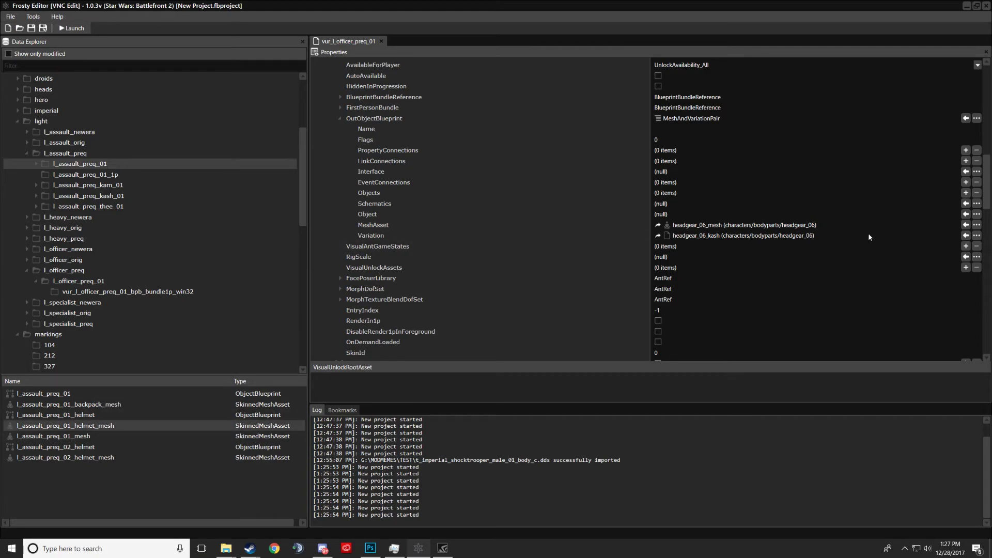
click(966, 225)
scroll(203, 270, down, 3)
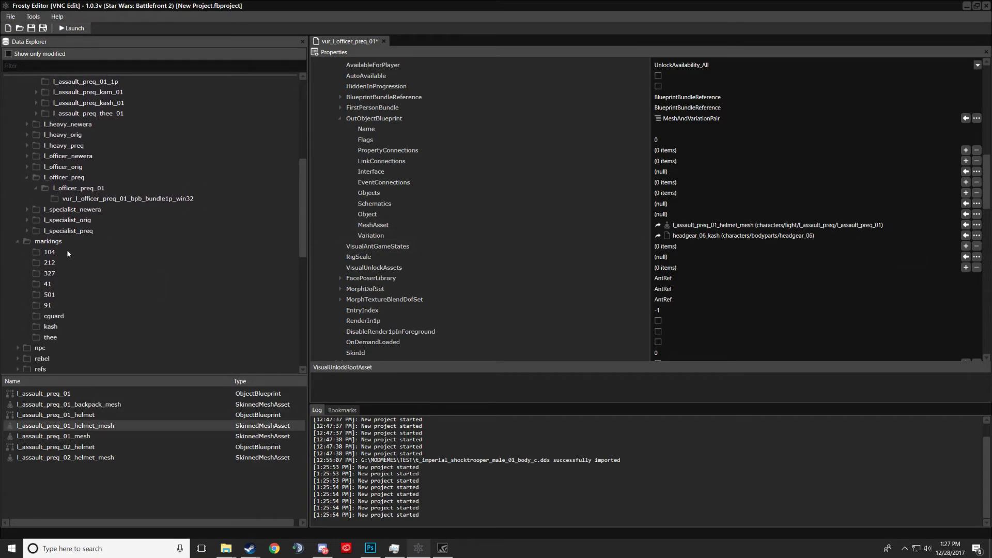
click(51, 274)
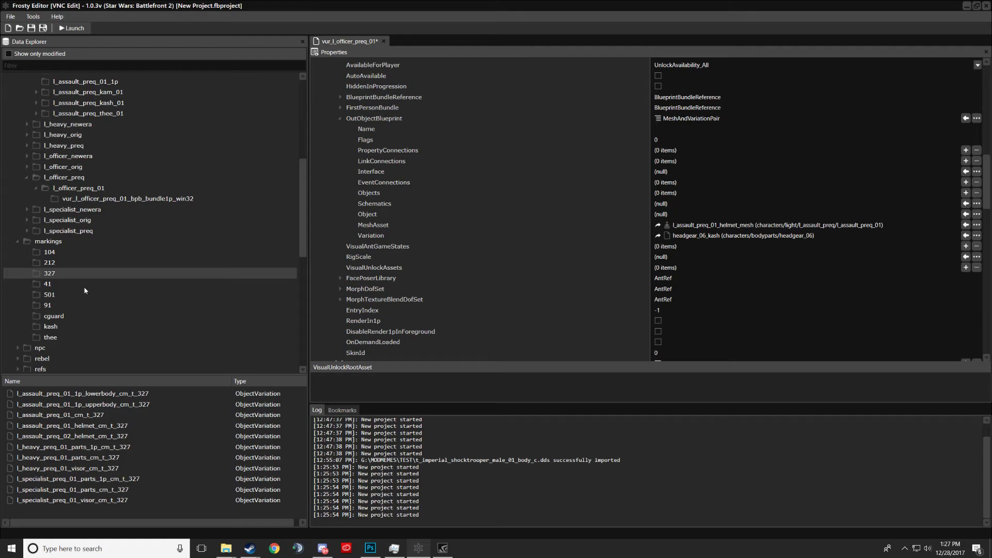
click(94, 427)
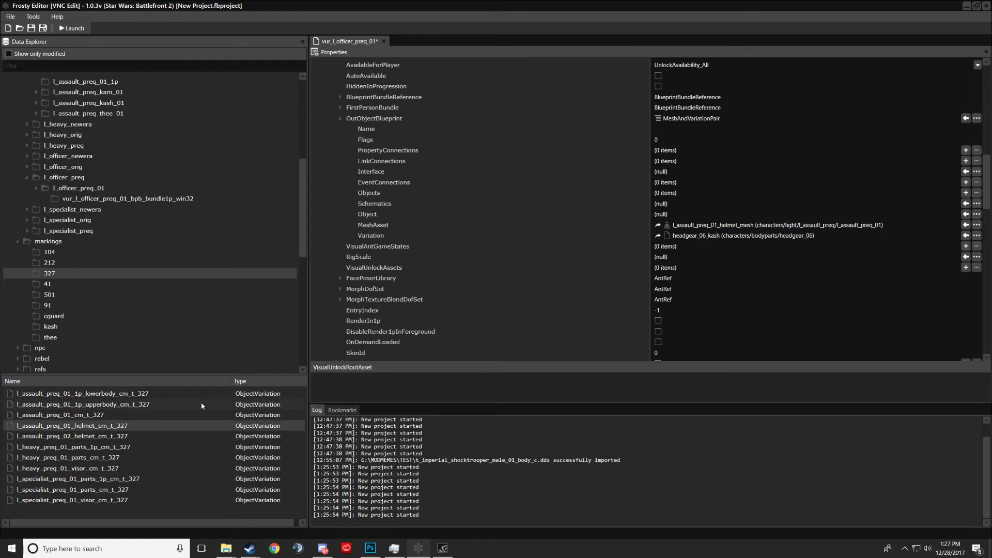
click(964, 235)
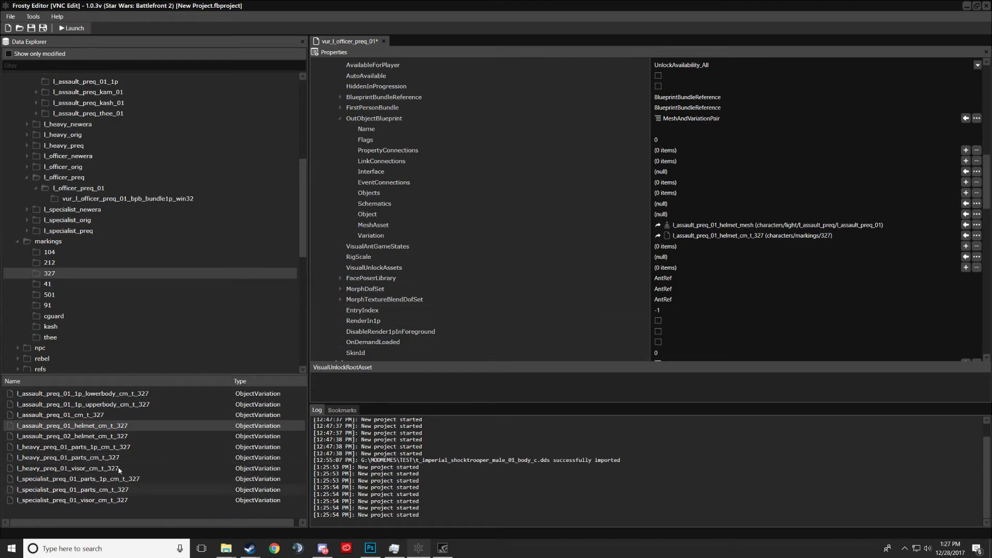
Step: Open l_assault_preq_02_helmet_cm_t_327 to inspect its Markings_Color, and open l_assault_preq_01_cm_t_327
double_click(106, 437)
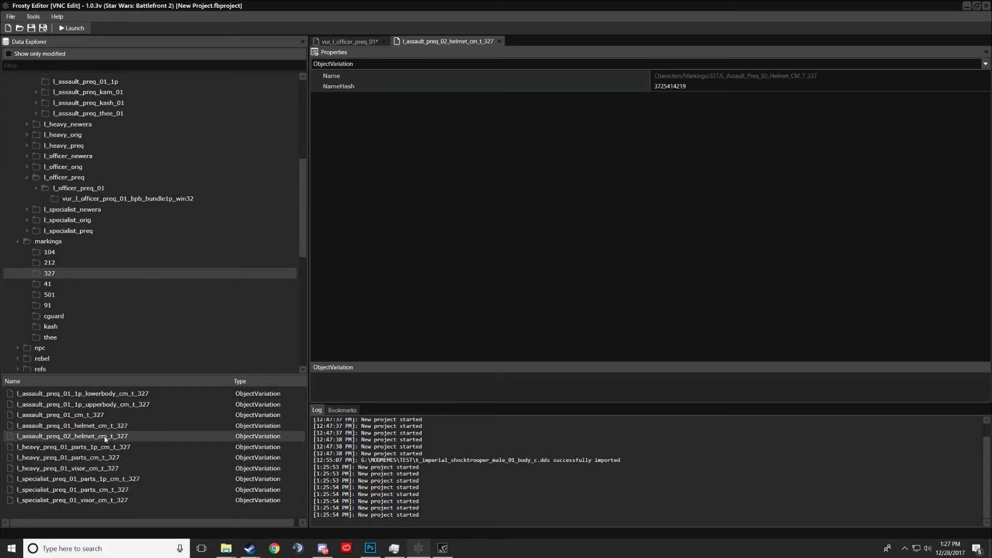
click(341, 64)
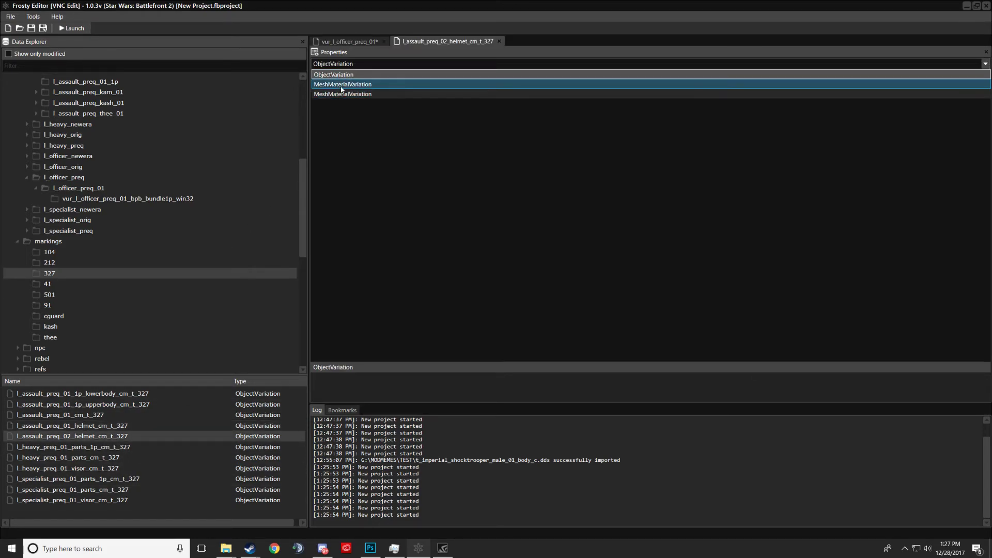
click(342, 84)
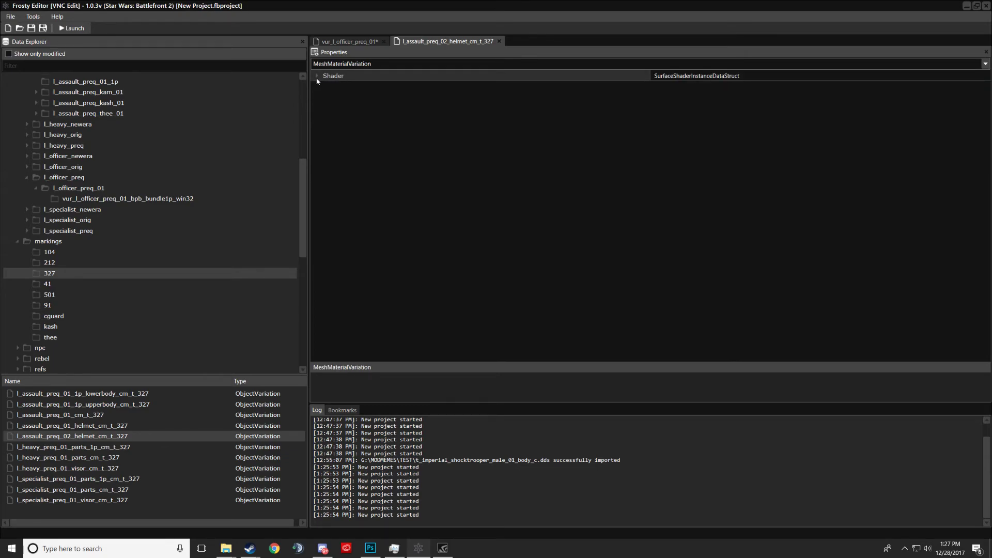
click(329, 64)
click(342, 94)
click(329, 108)
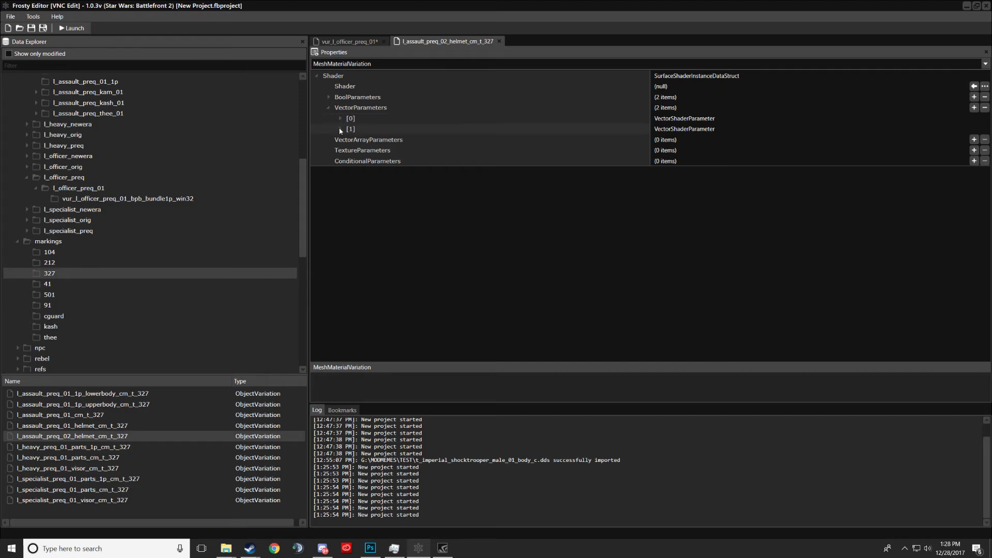
click(339, 129)
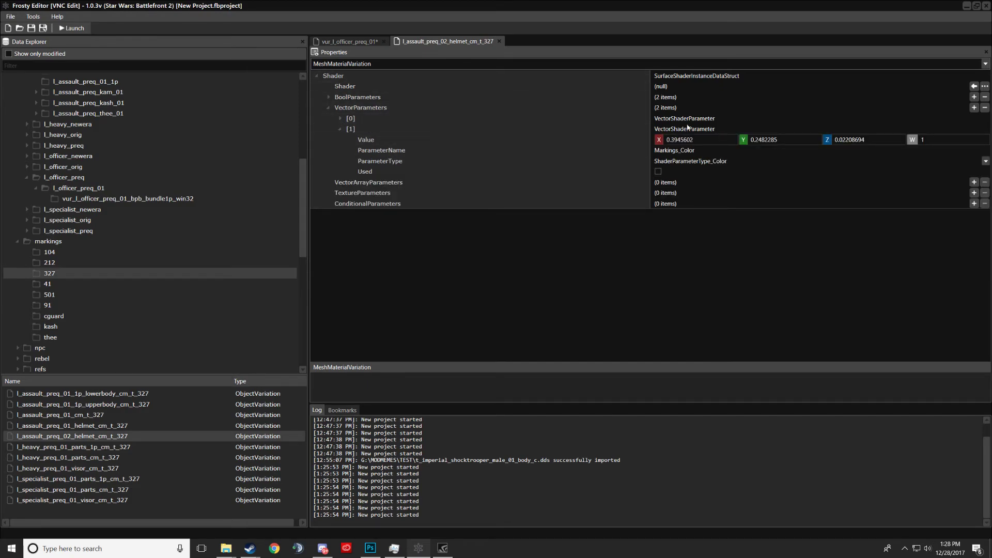
double_click(131, 411)
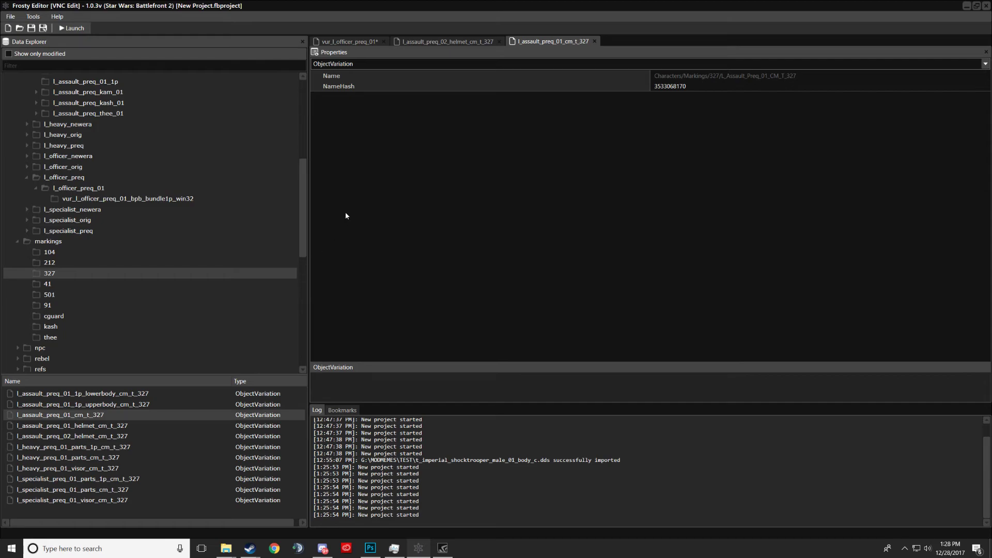
click(351, 42)
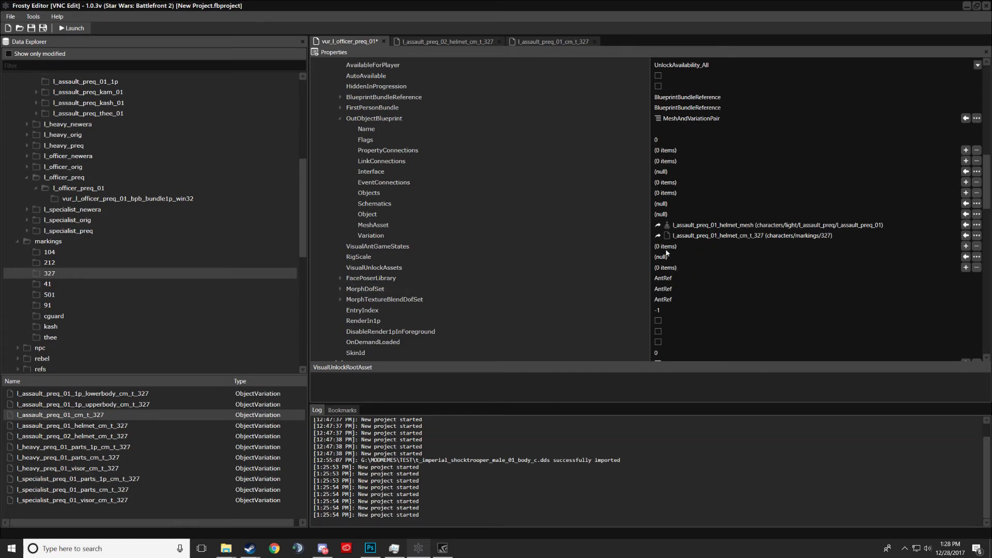
Step: Scroll to the part using legs_03_mesh and legs_03_kash, expanding entry [4] along the way
scroll(603, 299, down, 8)
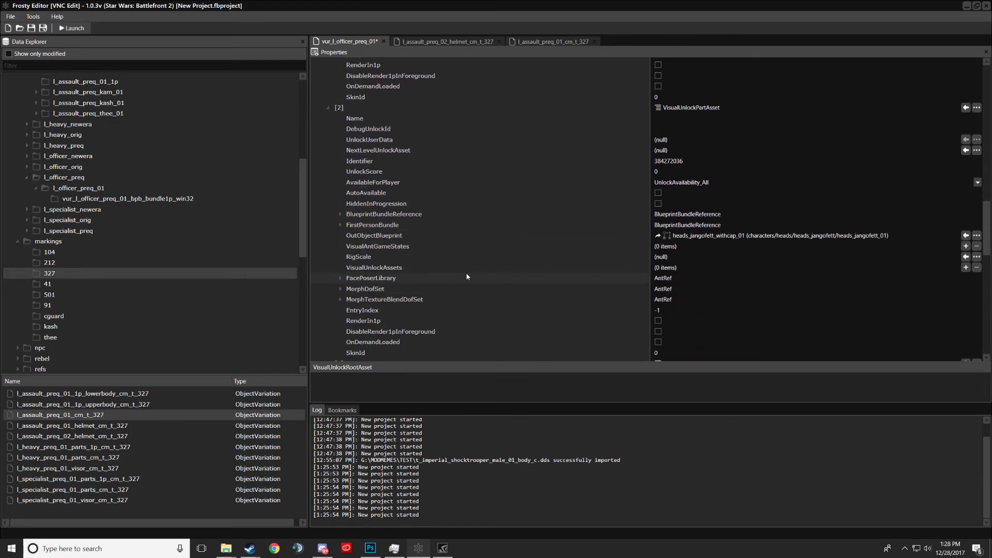
scroll(476, 265, down, 8)
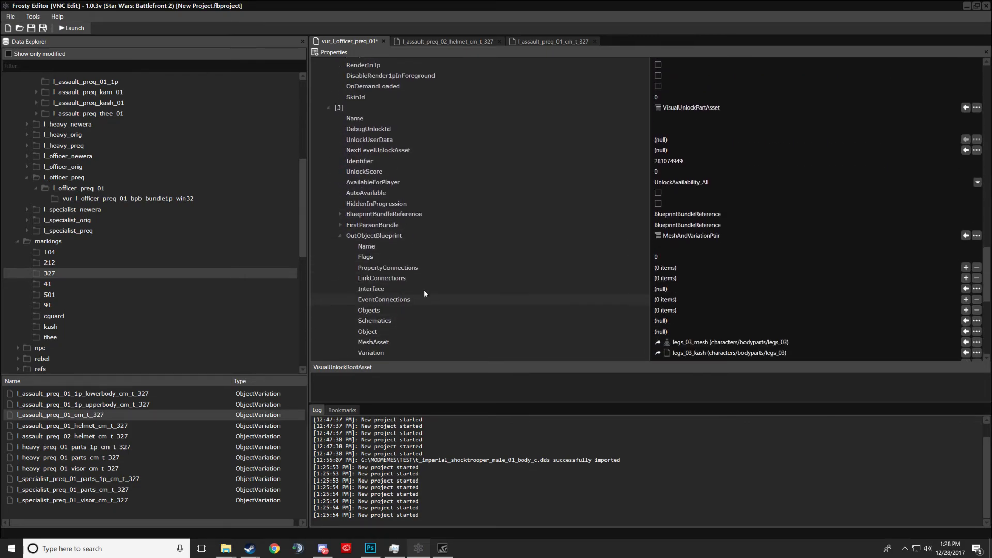
scroll(400, 267, down, 3)
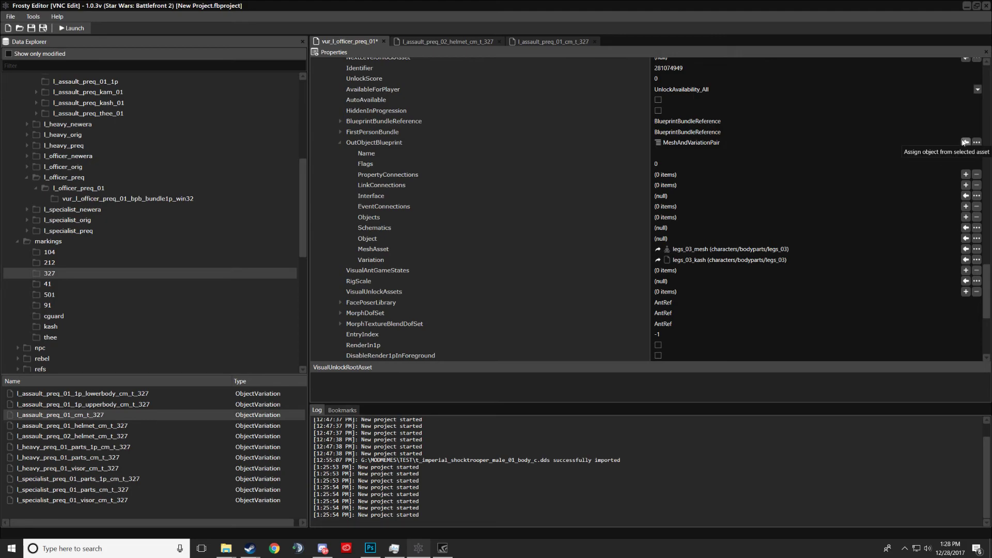
scroll(705, 265, down, 6)
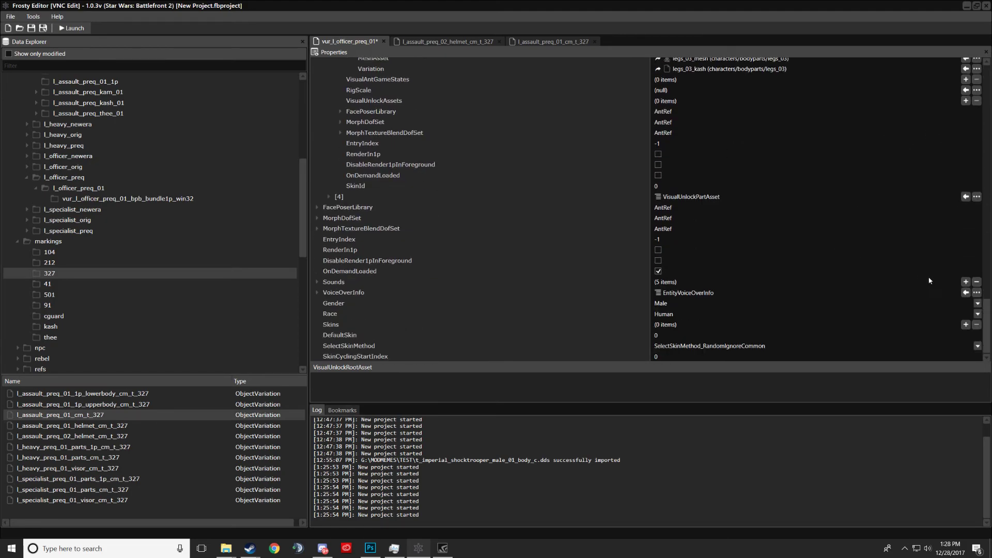
click(328, 197)
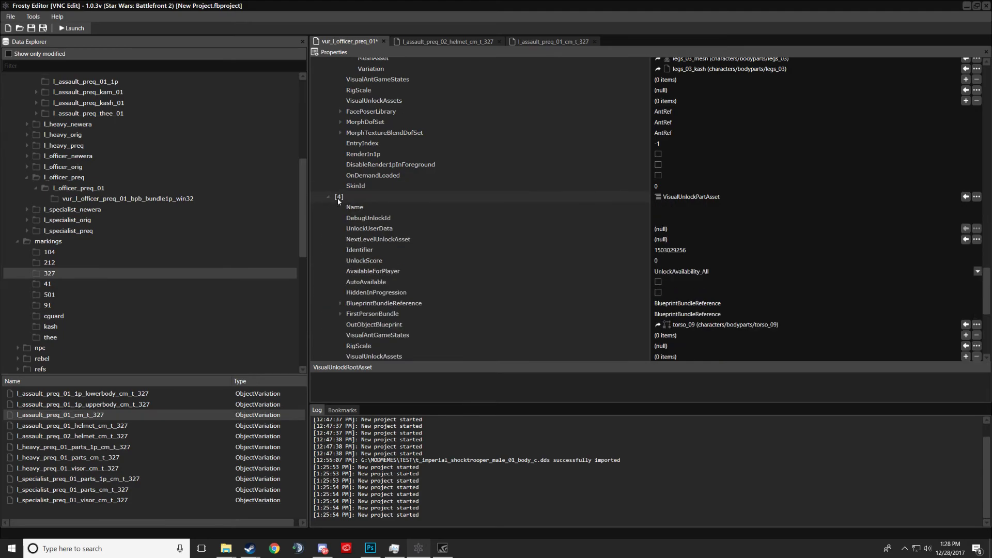
scroll(771, 241, down, 2)
scroll(647, 309, down, 4)
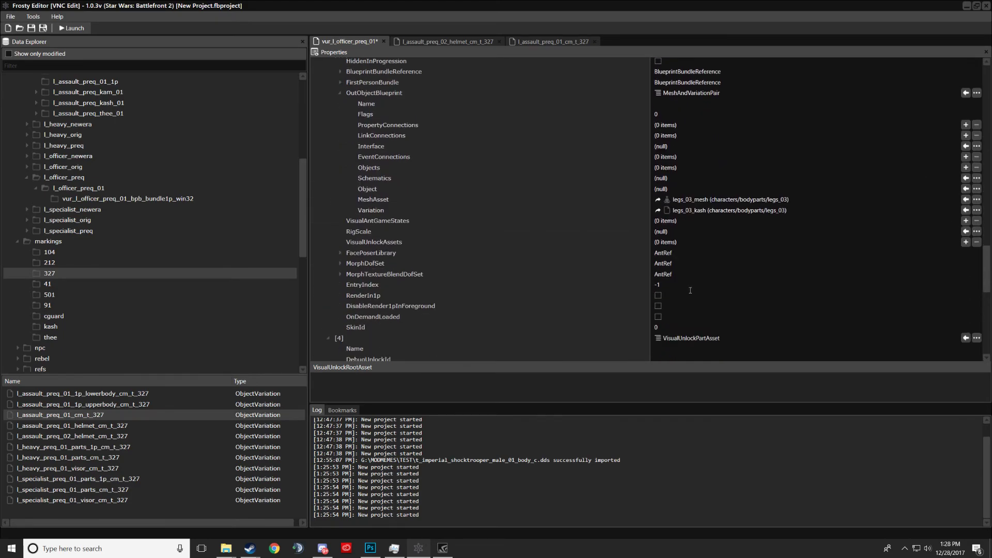
scroll(631, 250, up, 4)
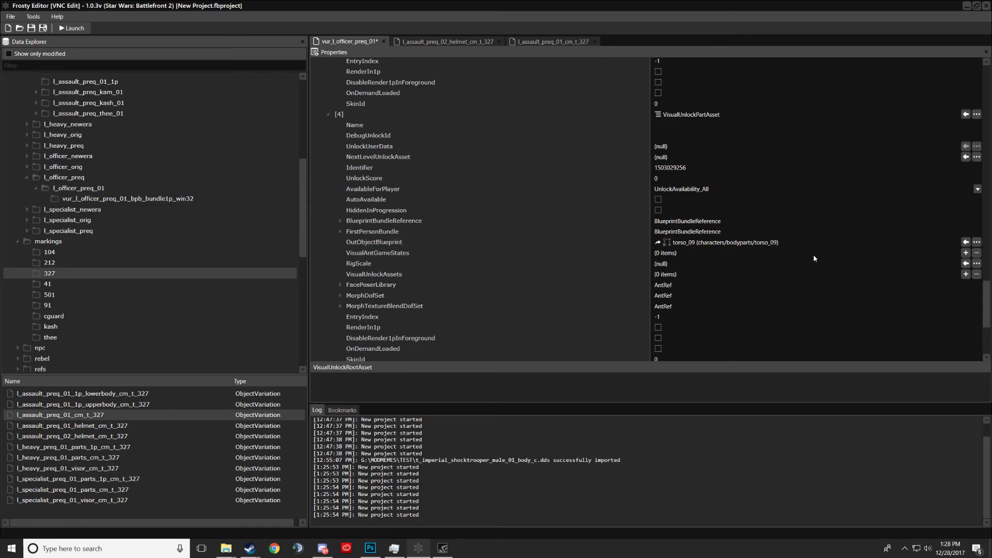
scroll(724, 299, up, 4)
scroll(724, 303, down, 3)
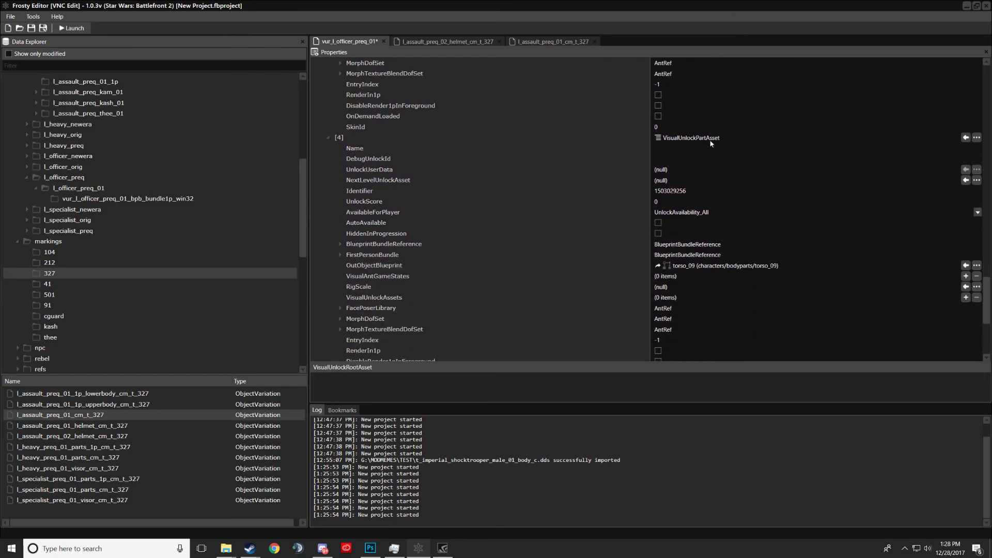
scroll(655, 140, down, 1)
scroll(642, 307, up, 3)
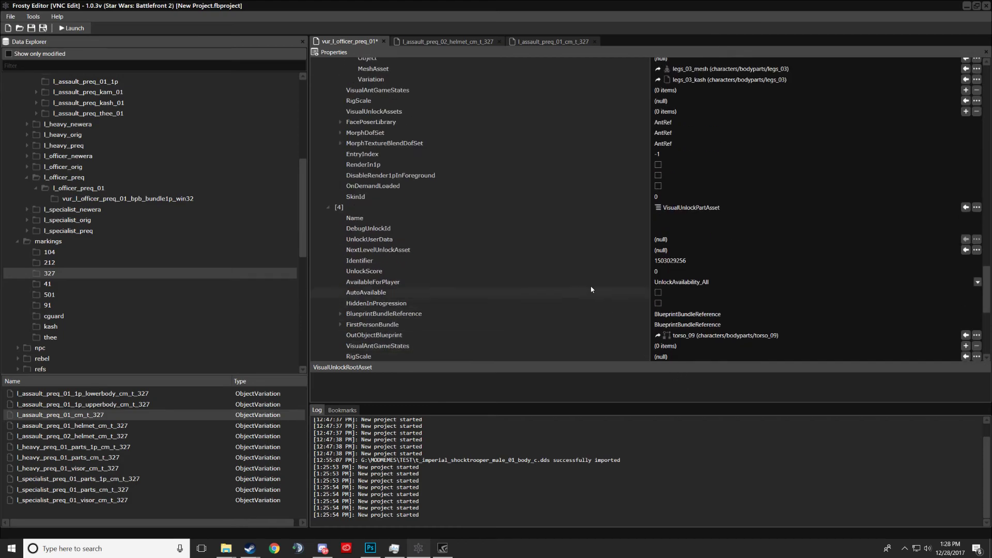
scroll(591, 289, up, 6)
scroll(649, 293, down, 4)
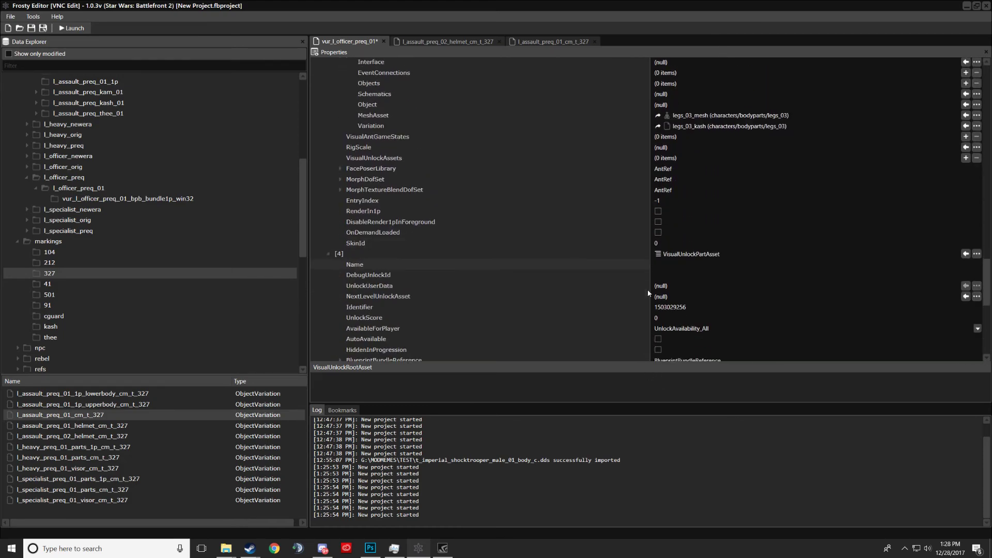
scroll(649, 293, down, 1)
scroll(615, 244, up, 3)
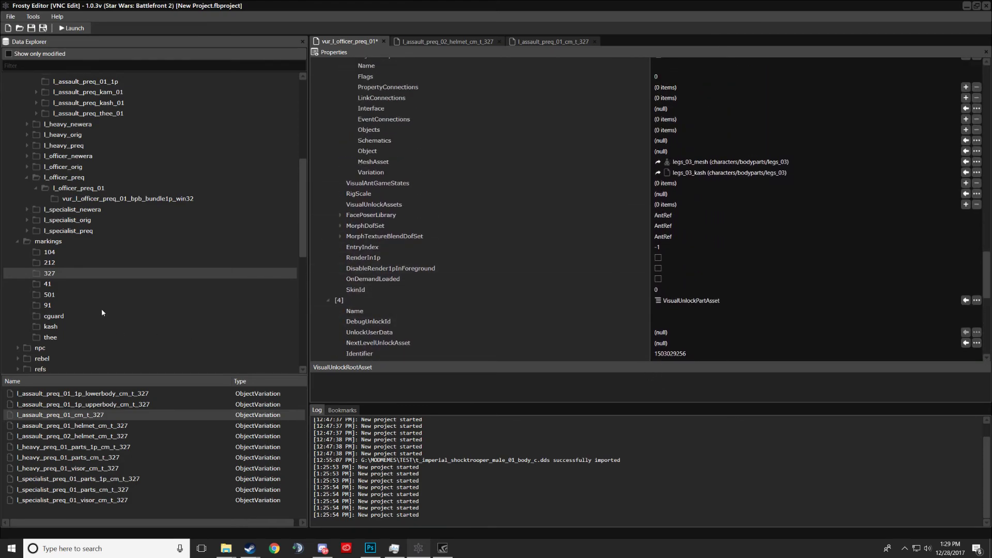
scroll(101, 309, up, 5)
Step: Set entry [3]'s MeshAsset to l_assault_preq_01_mesh and list the markings/104 variations
click(115, 233)
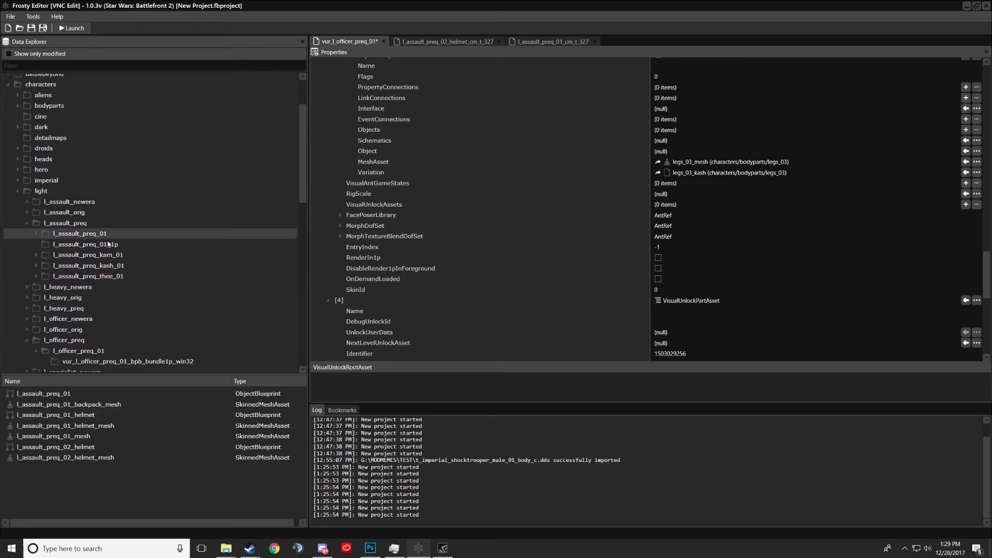
scroll(693, 165, up, 4)
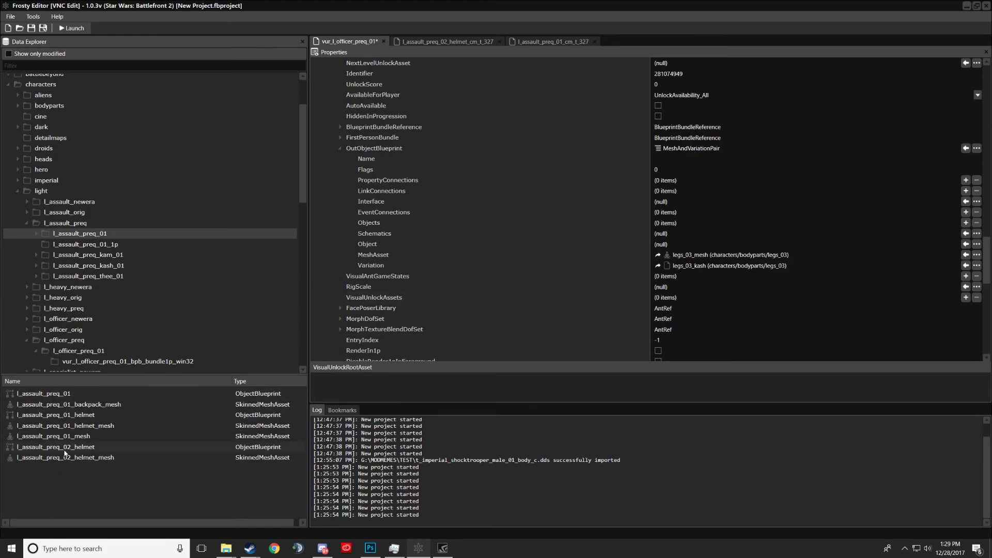
click(965, 254)
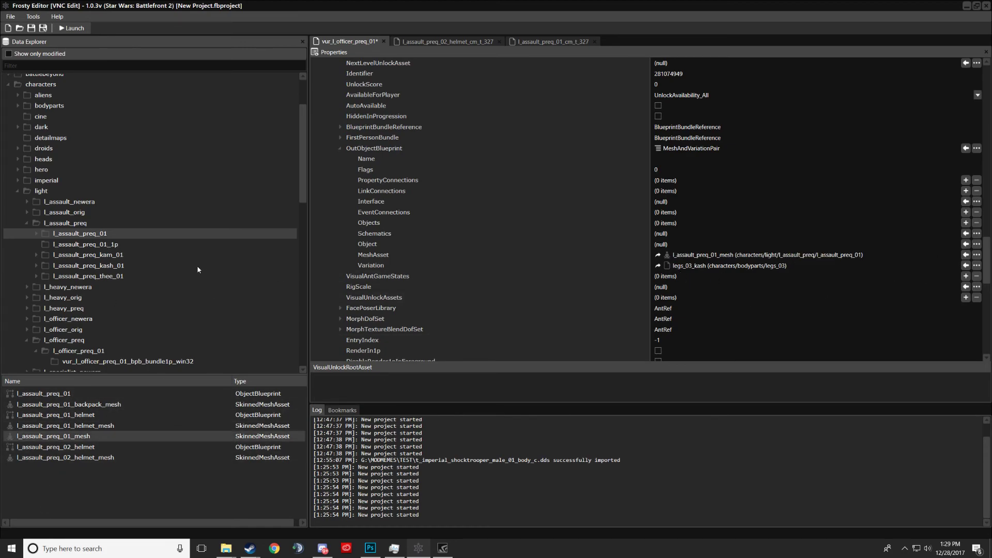
scroll(147, 269, down, 5)
click(57, 255)
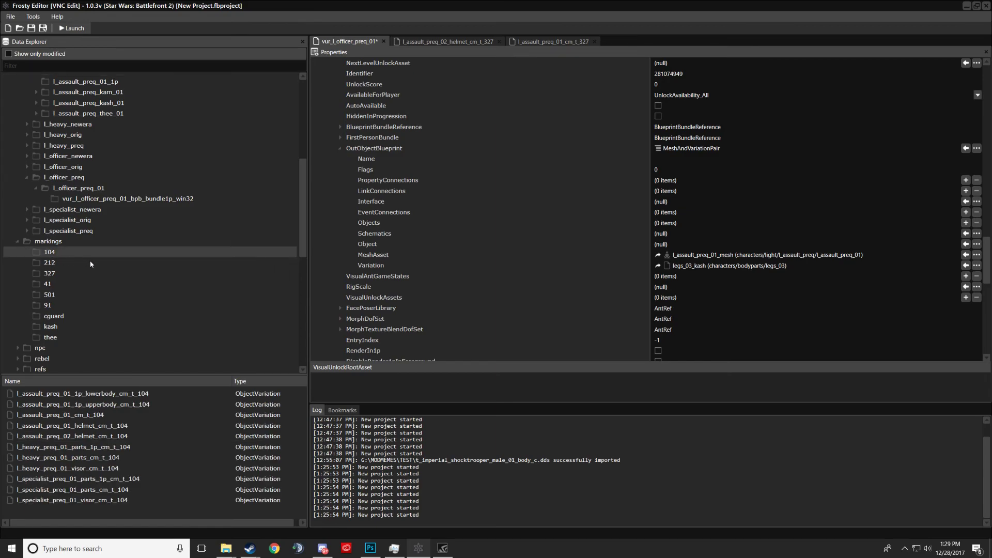
scroll(742, 161, up, 4)
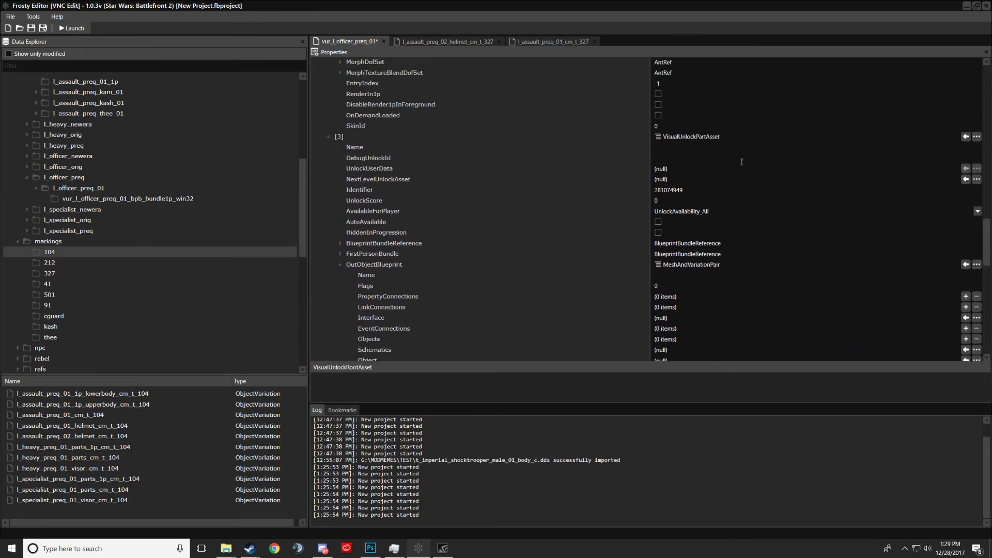
scroll(801, 203, up, 15)
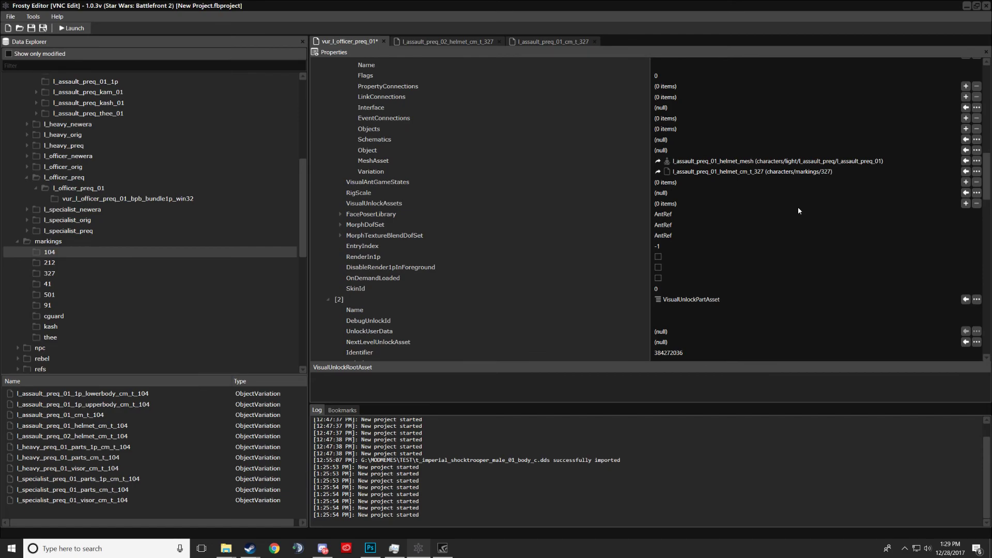
scroll(798, 211, down, 7)
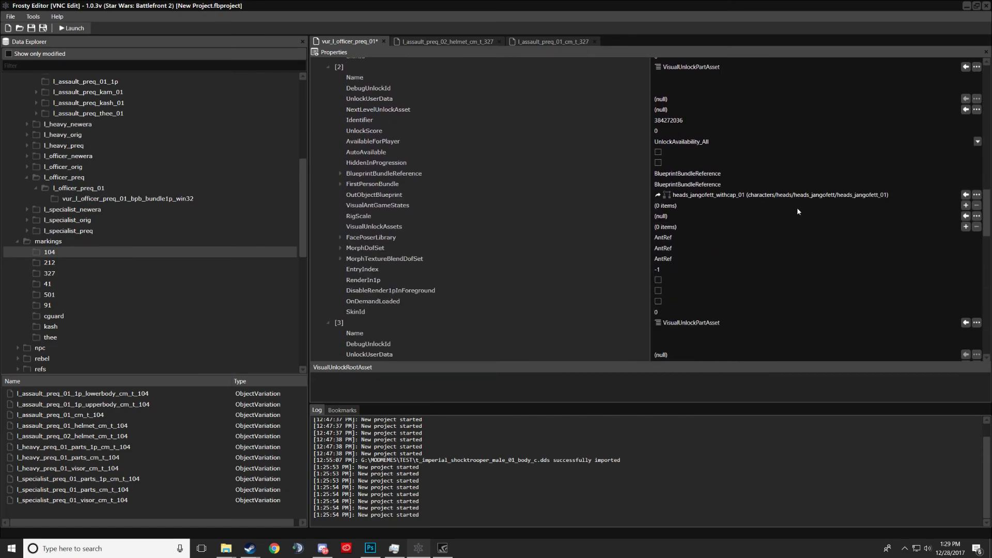
Step: Assign the first existing MeshAndVariationPair to entry [2]'s OutObjectBlueprint and expand it
click(976, 195)
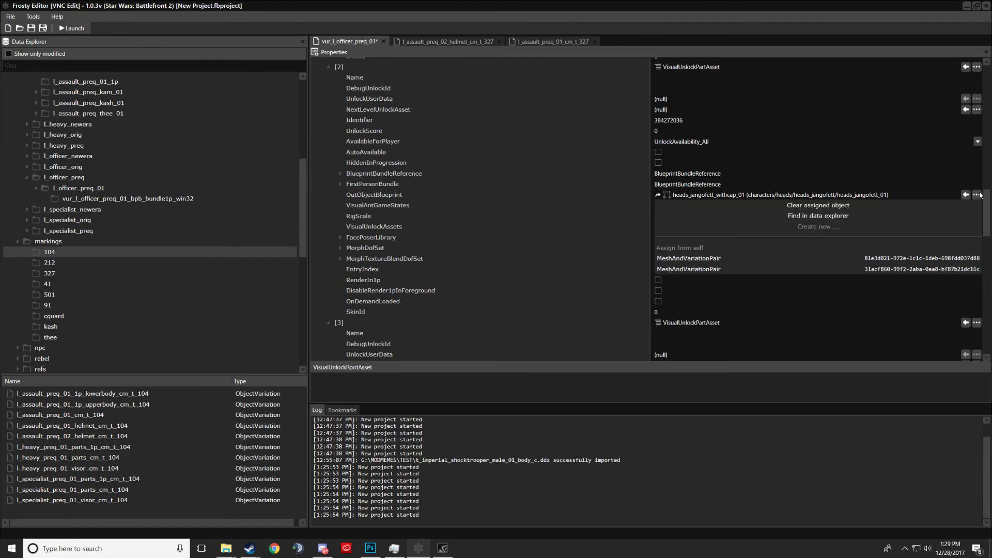
click(702, 258)
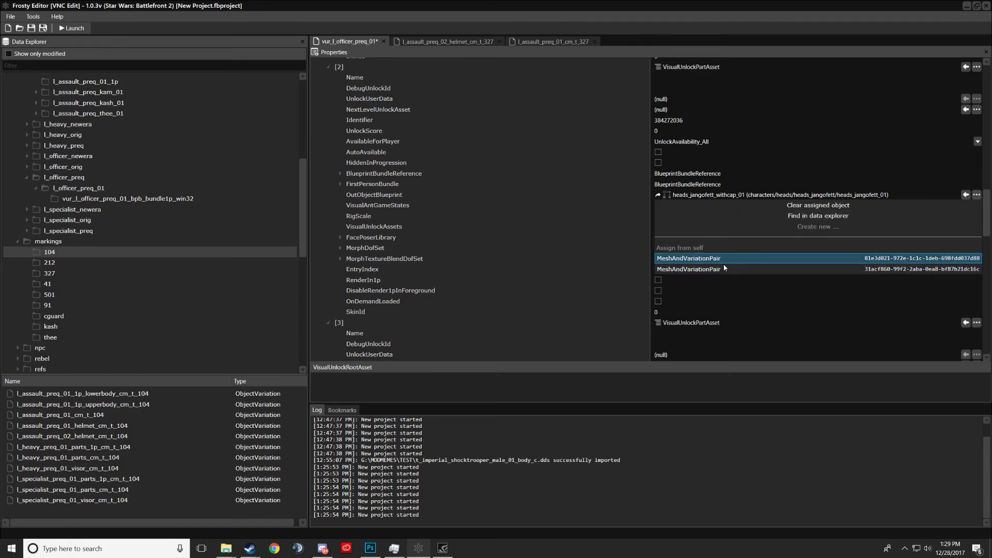
click(718, 262)
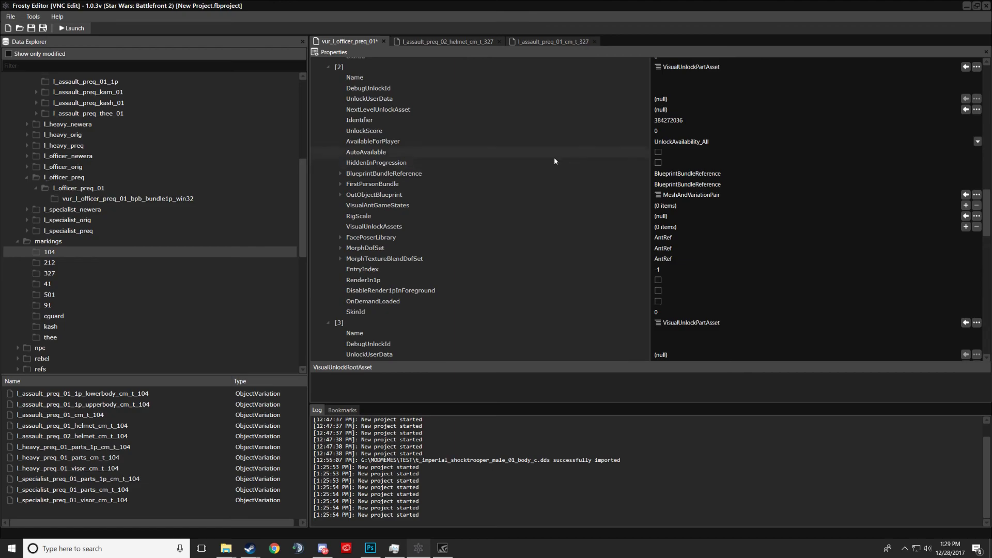
click(340, 195)
scroll(699, 278, up, 2)
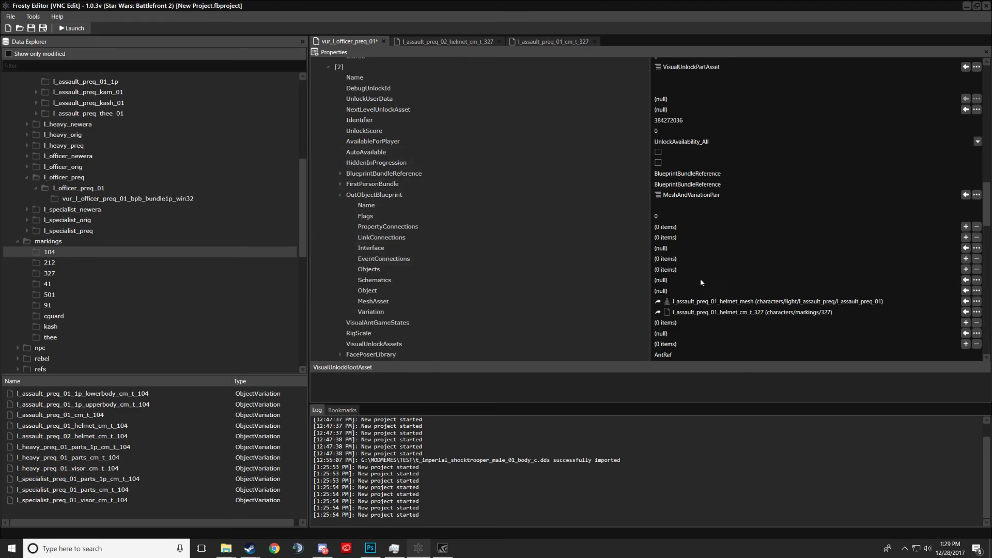
scroll(700, 277, down, 1)
scroll(781, 299, down, 1)
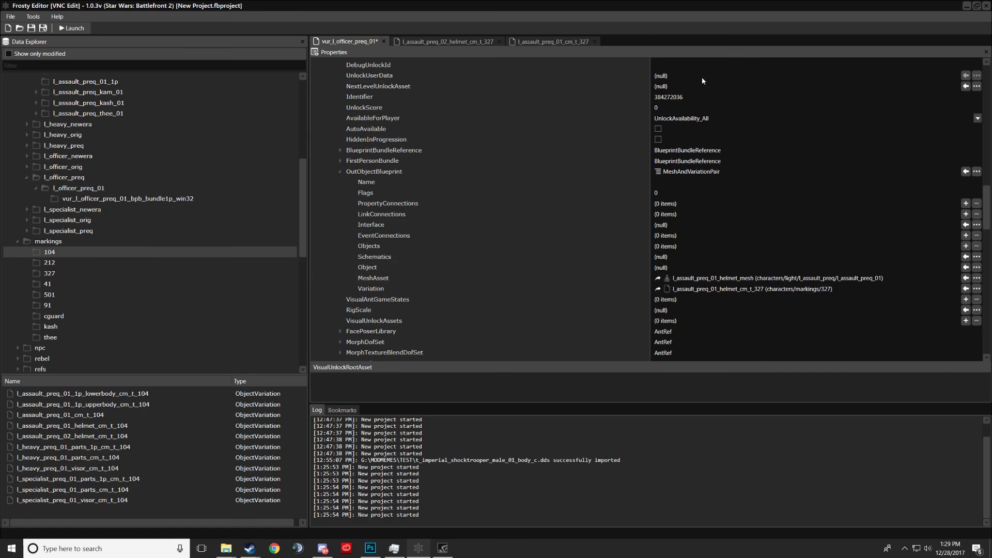
scroll(681, 184, down, 5)
scroll(720, 161, up, 2)
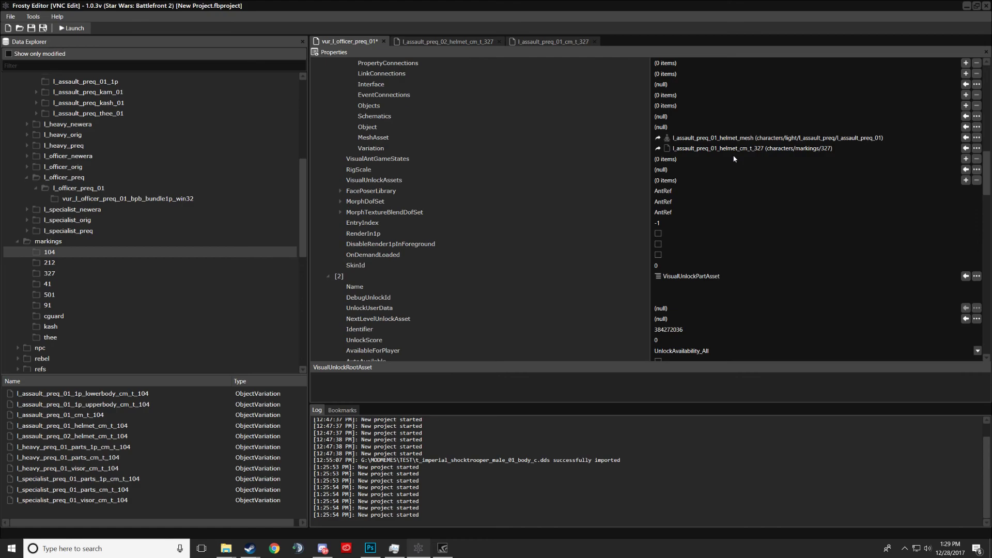
scroll(734, 160, up, 2)
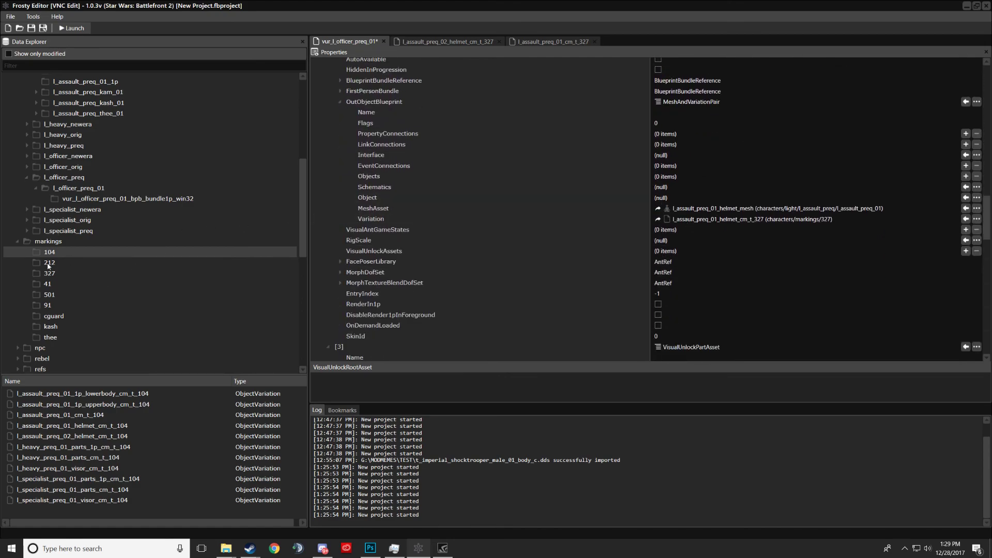
Step: Browse to the characters/bodyparts/gloves_05 folder's assets
scroll(85, 213, up, 4)
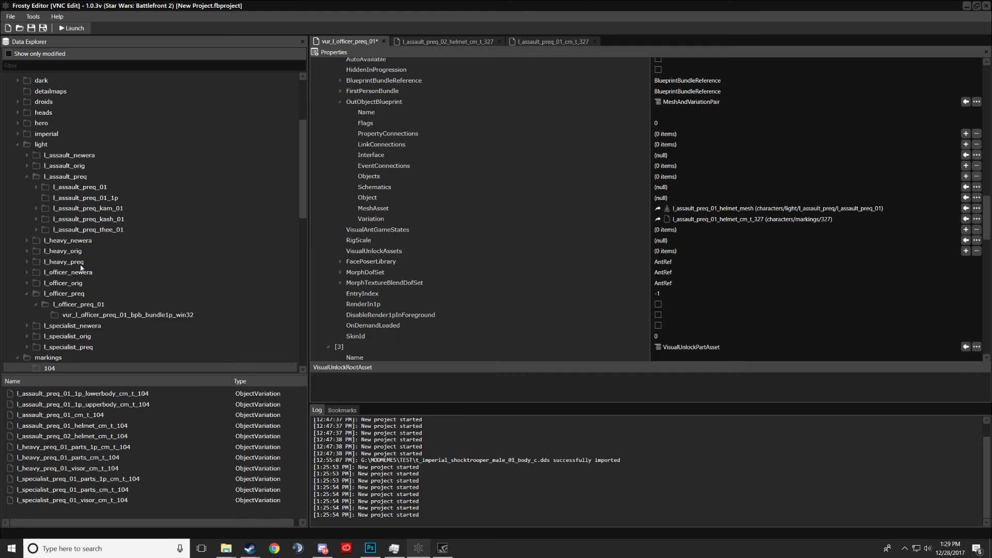
scroll(57, 248, up, 4)
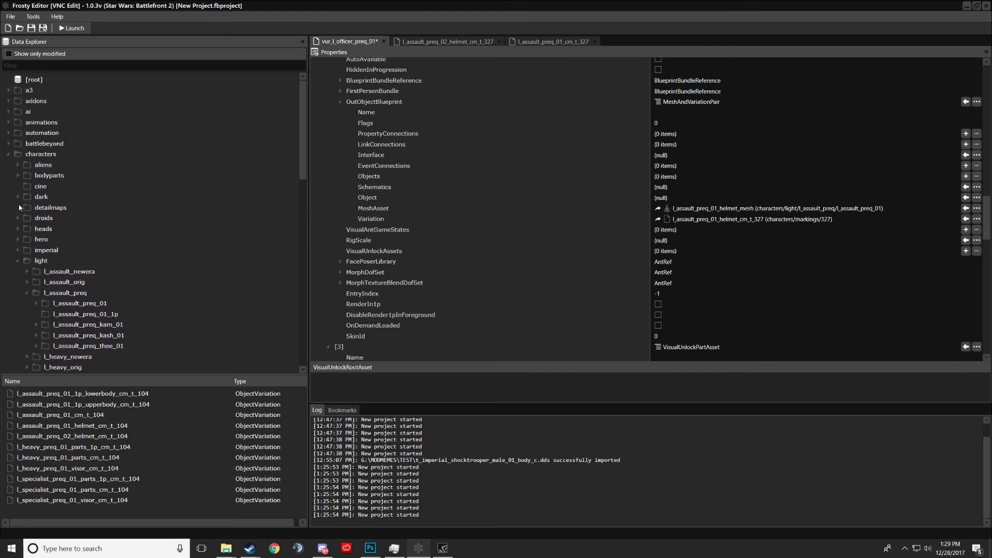
click(17, 175)
scroll(37, 240, down, 3)
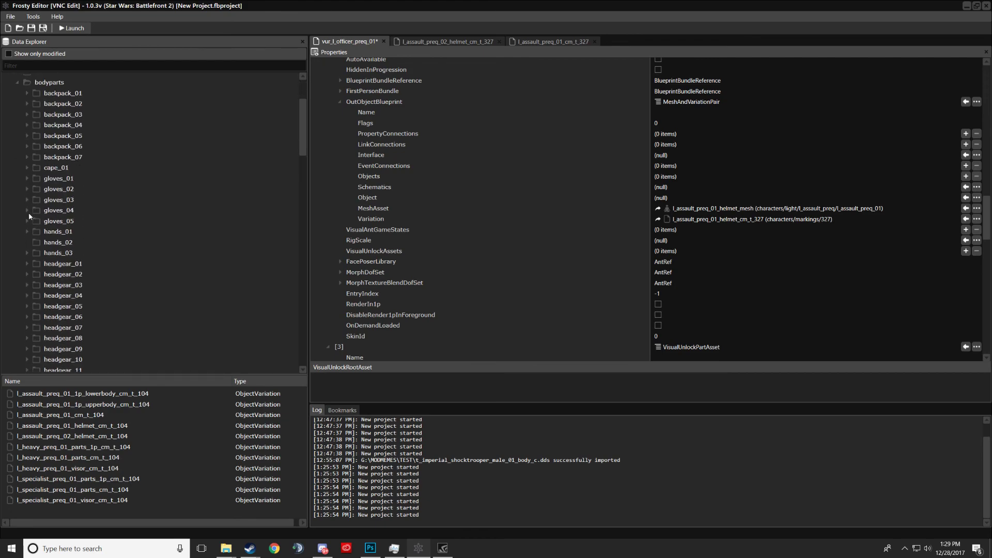
click(27, 221)
click(52, 220)
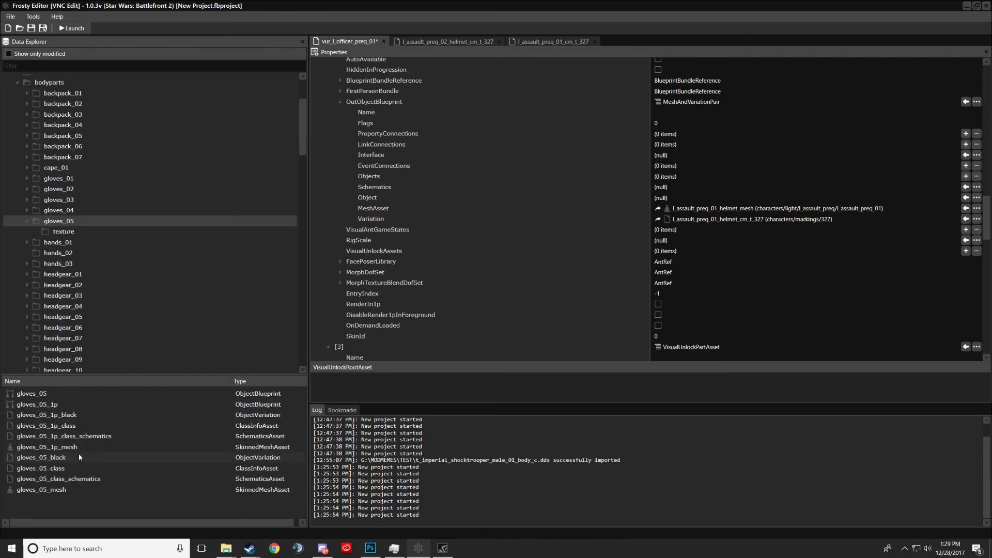
Step: Assign gloves_05_mesh as the MeshAsset and gloves_05_black as the Variation
click(67, 488)
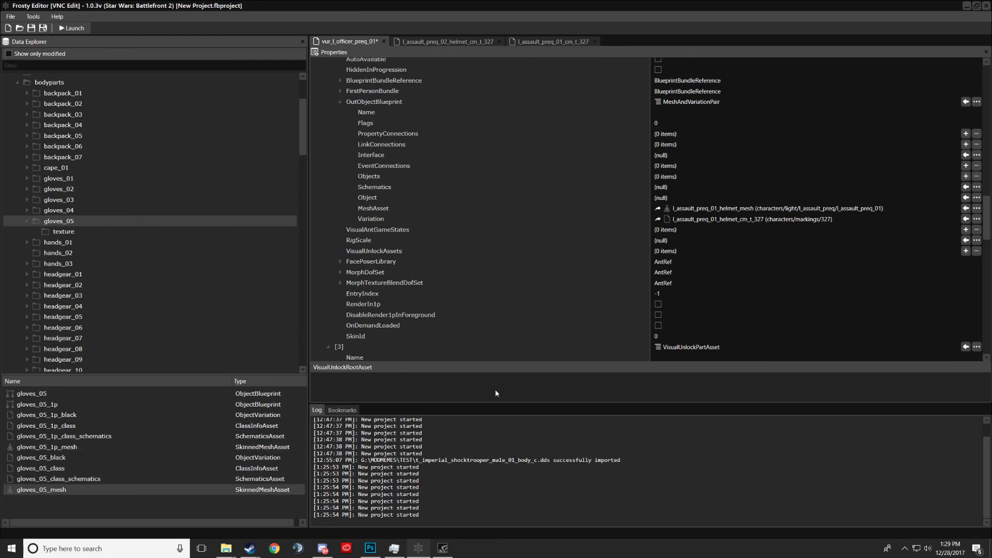
click(966, 207)
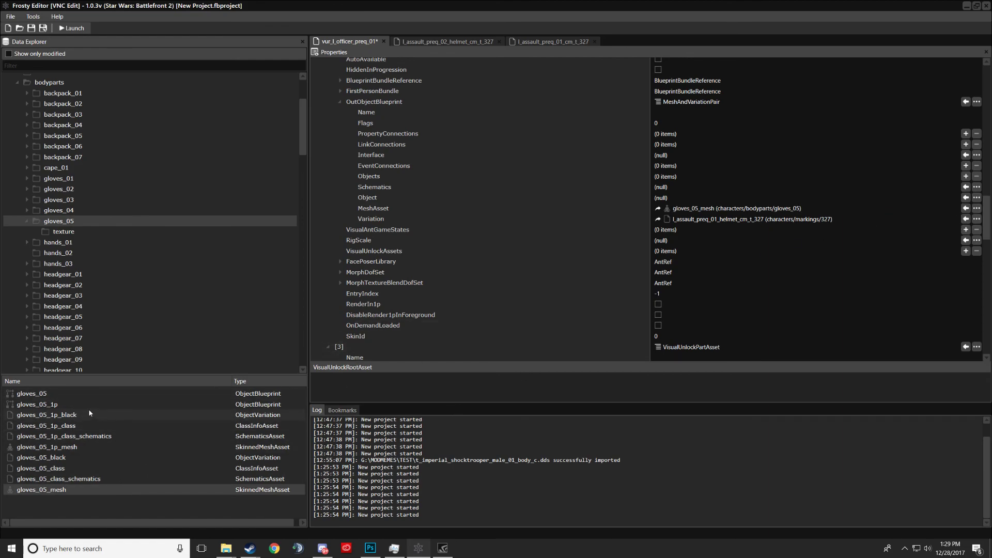
click(75, 462)
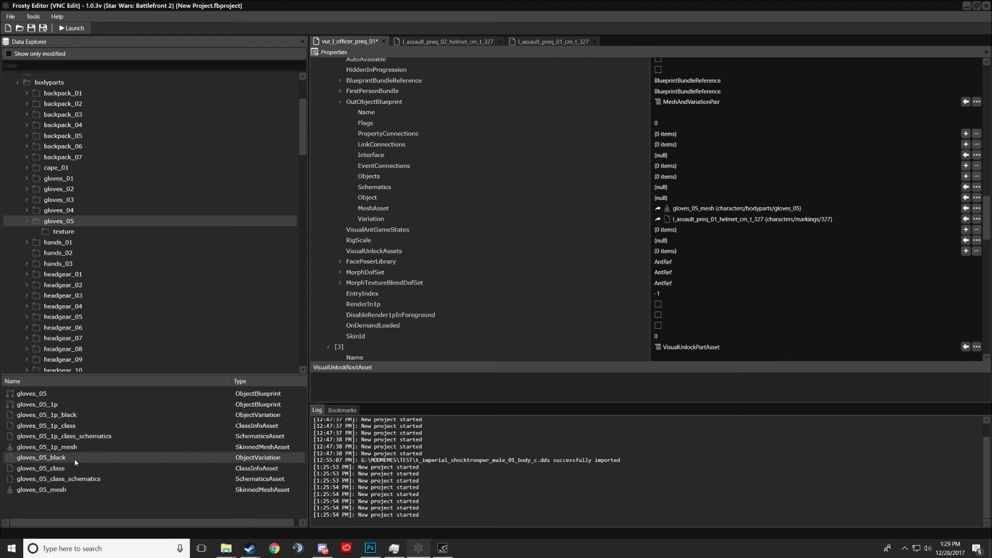
click(966, 218)
scroll(612, 203, down, 3)
scroll(671, 181, up, 12)
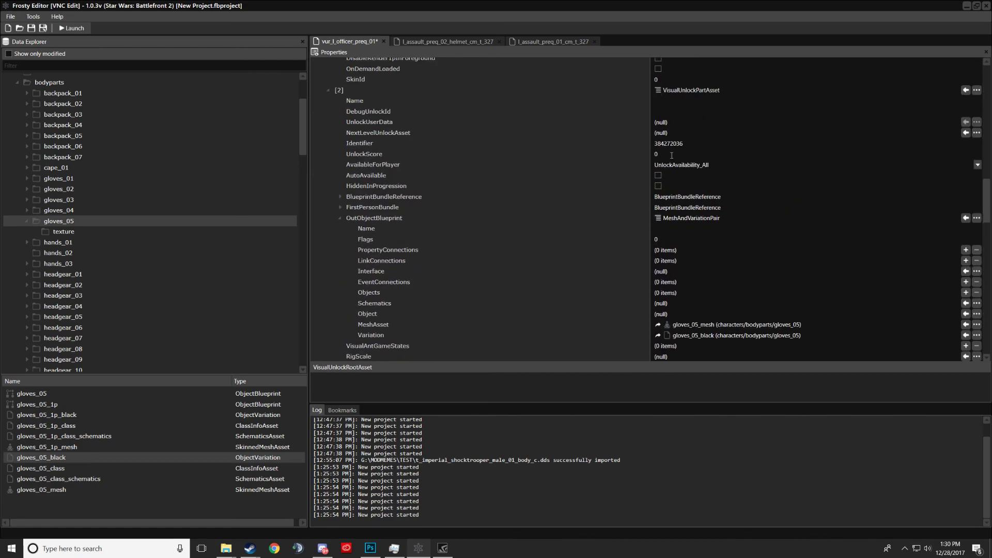